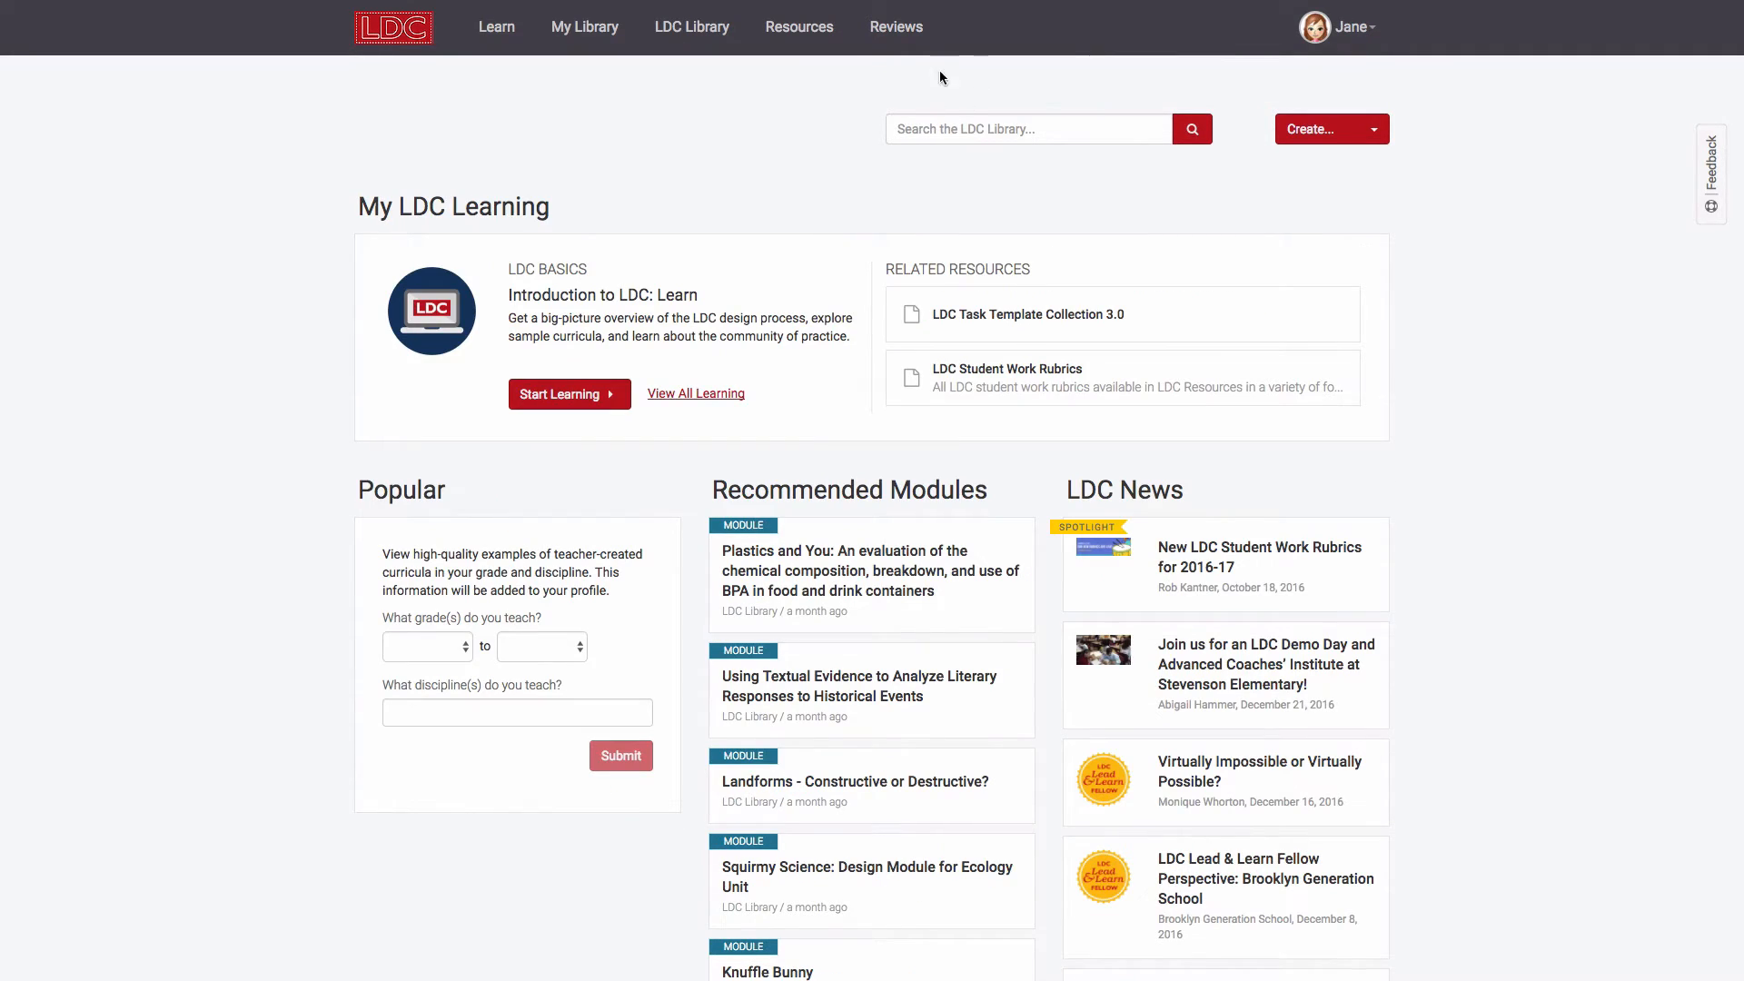
# Step: Go to My Account through the user name menu at the top right
pyautogui.click(1350, 49)
pyautogui.click(1307, 82)
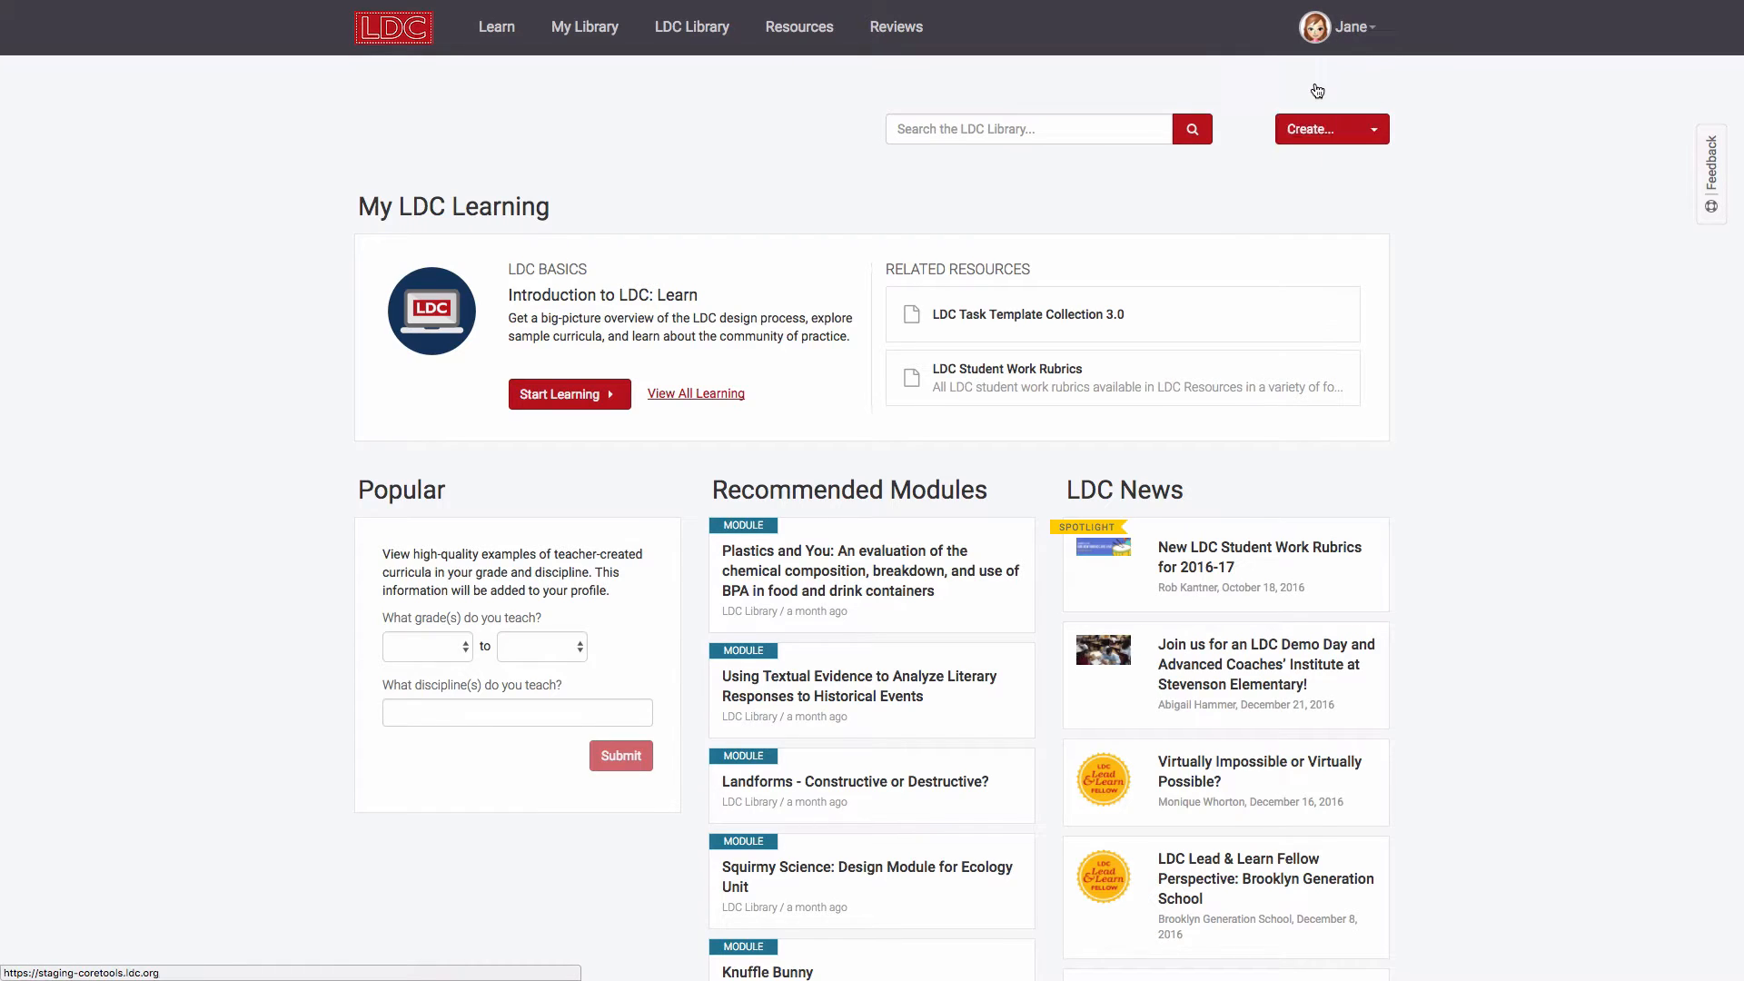
# Step: Save the profile with role Coach, dismiss the success banner, and bring up the Coach menu
pyautogui.click(668, 516)
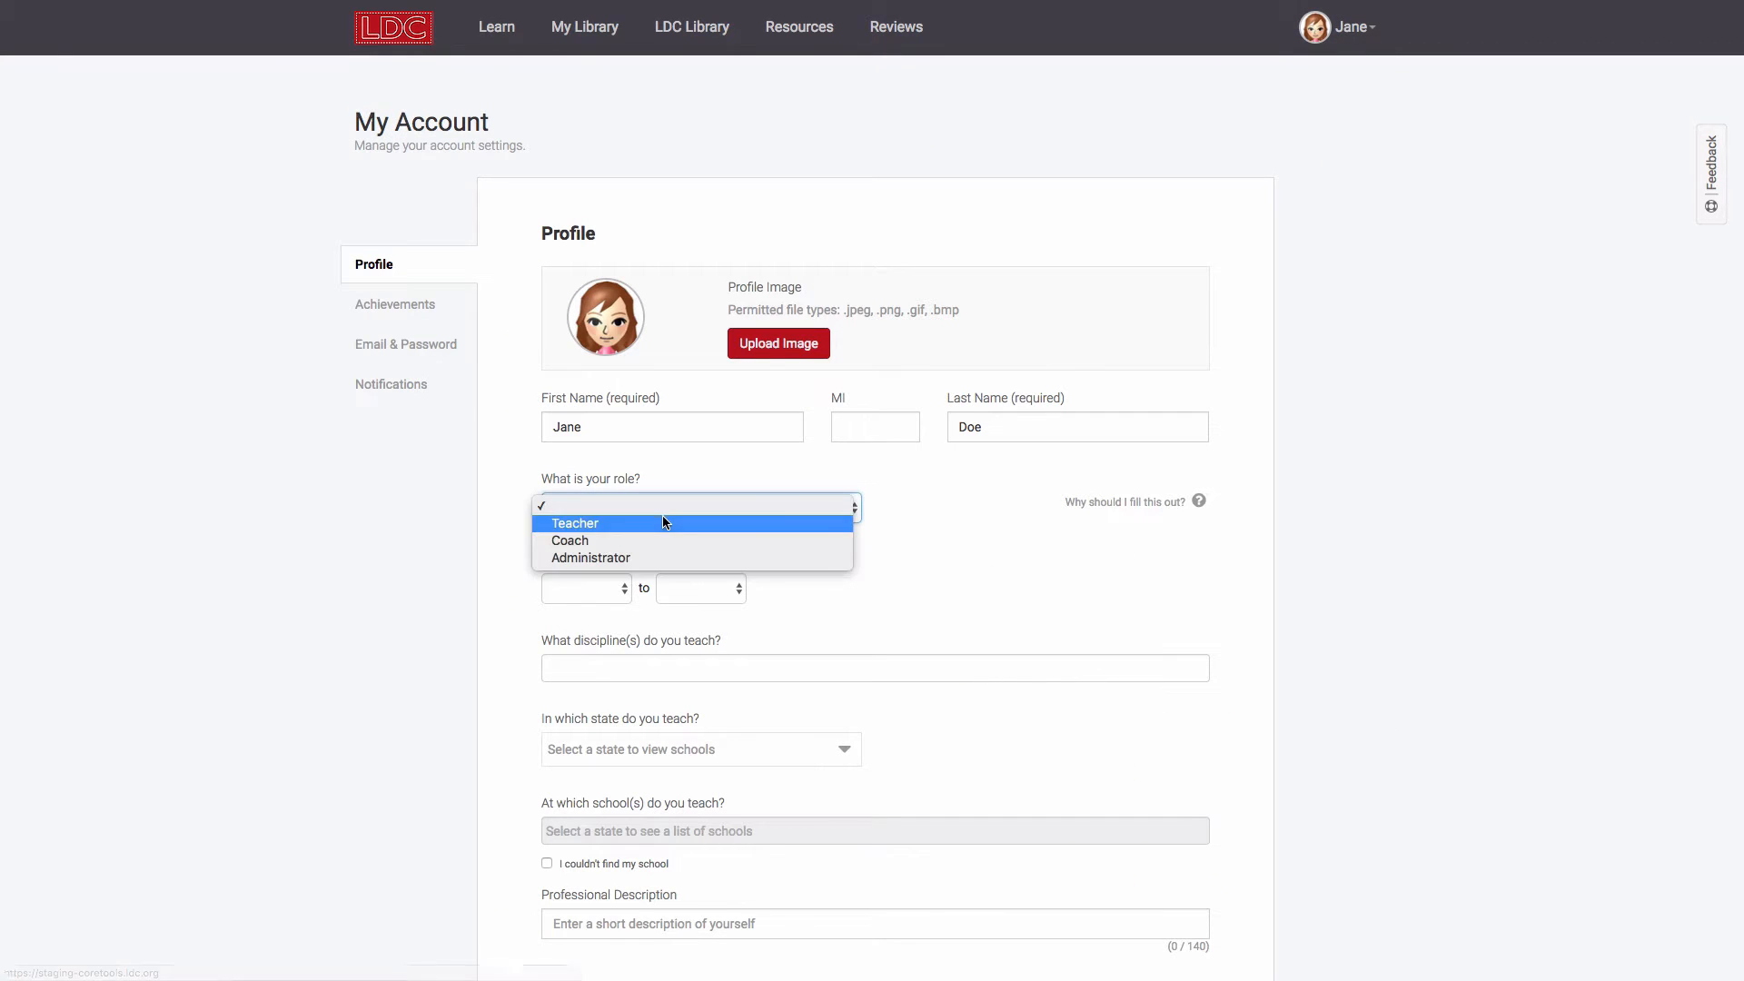
pyautogui.click(654, 538)
pyautogui.scroll(-3, 422, 646)
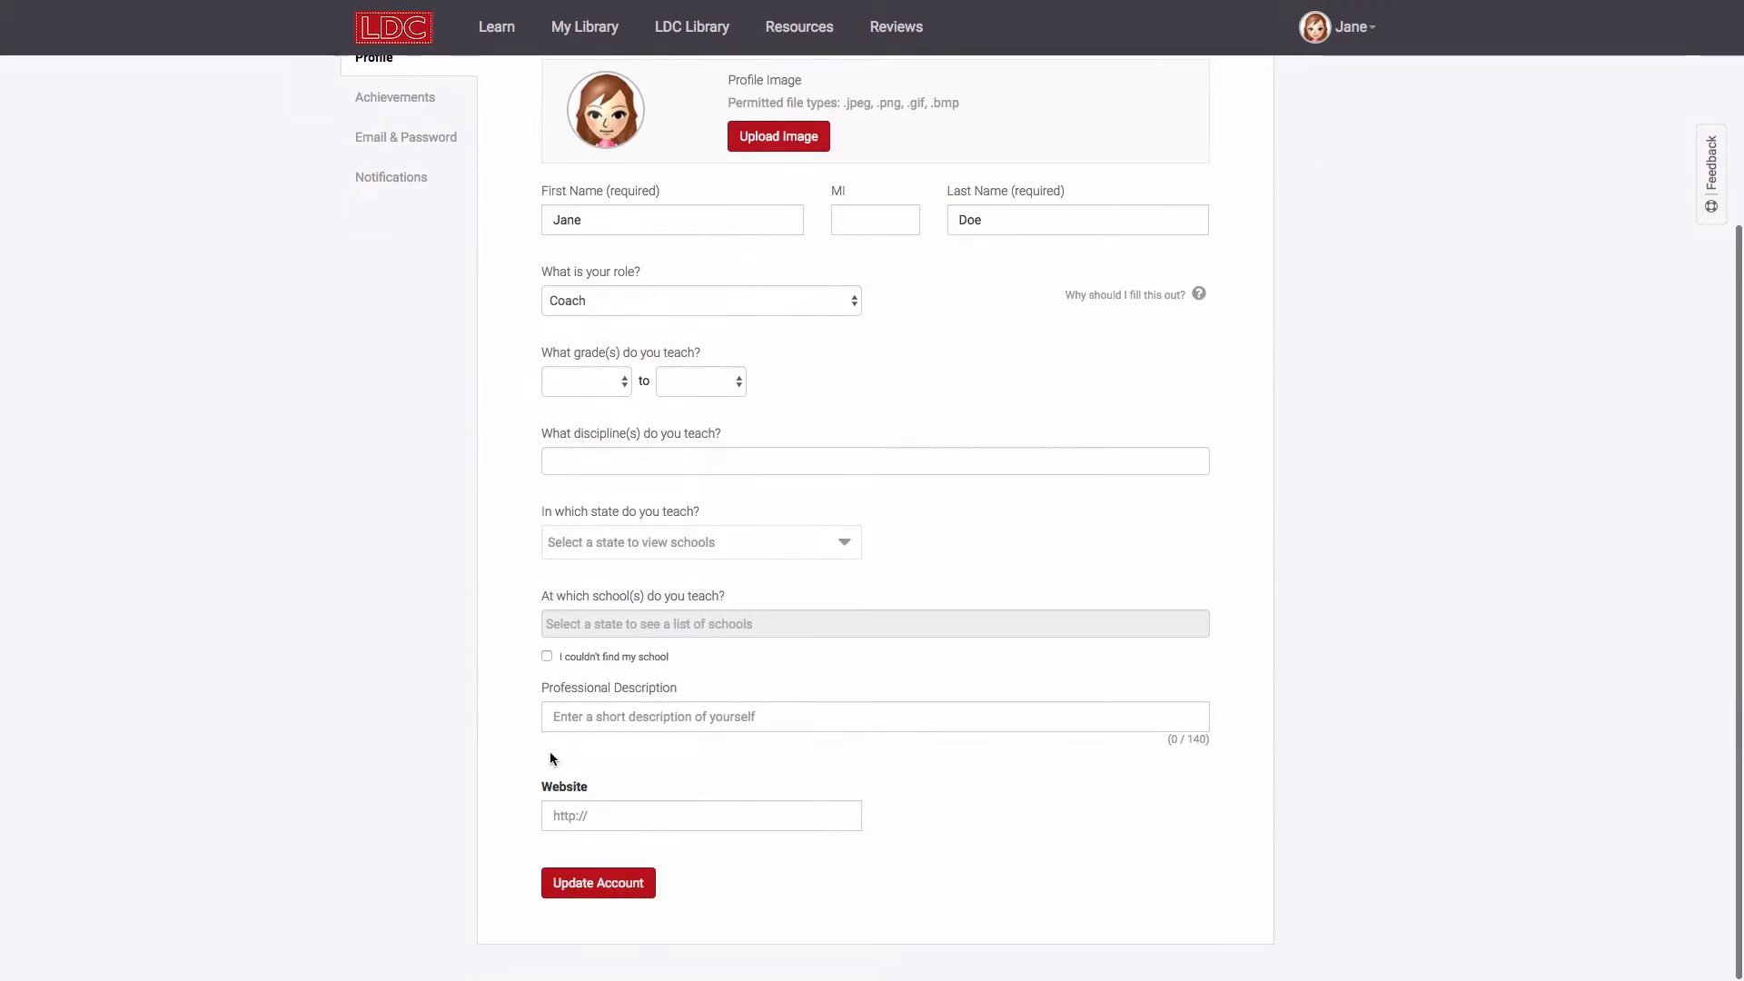
pyautogui.click(608, 888)
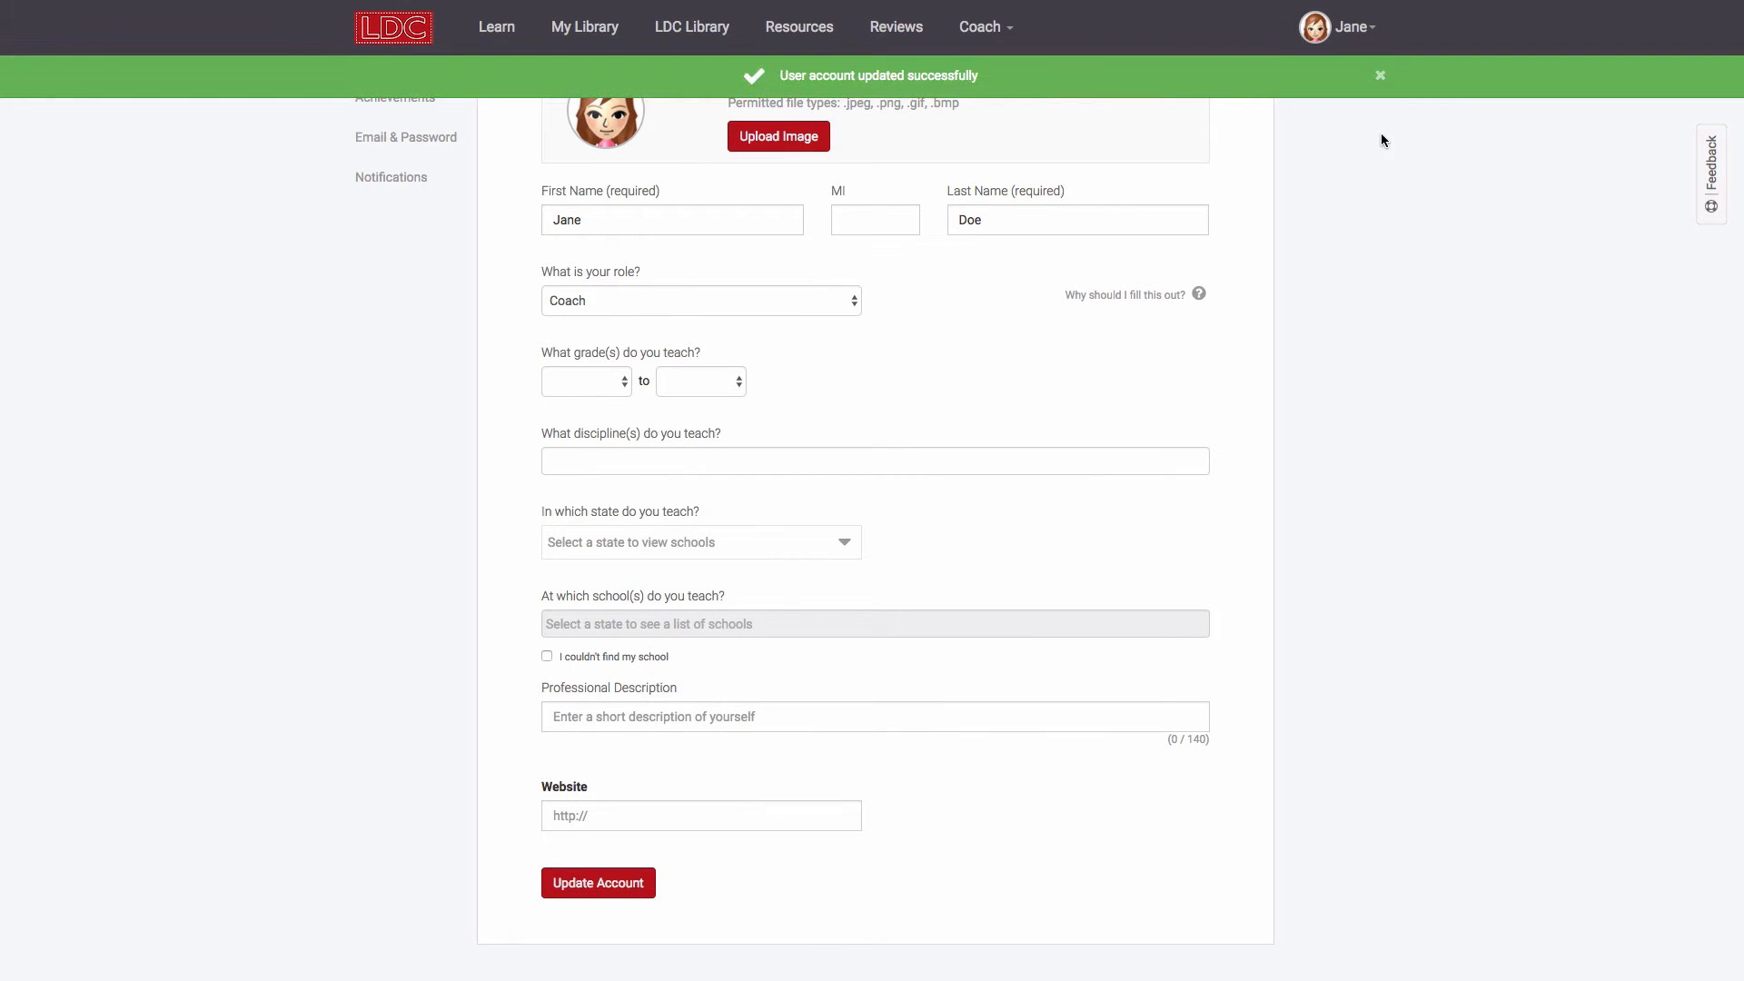
pyautogui.click(1379, 76)
pyautogui.scroll(3, 1271, 172)
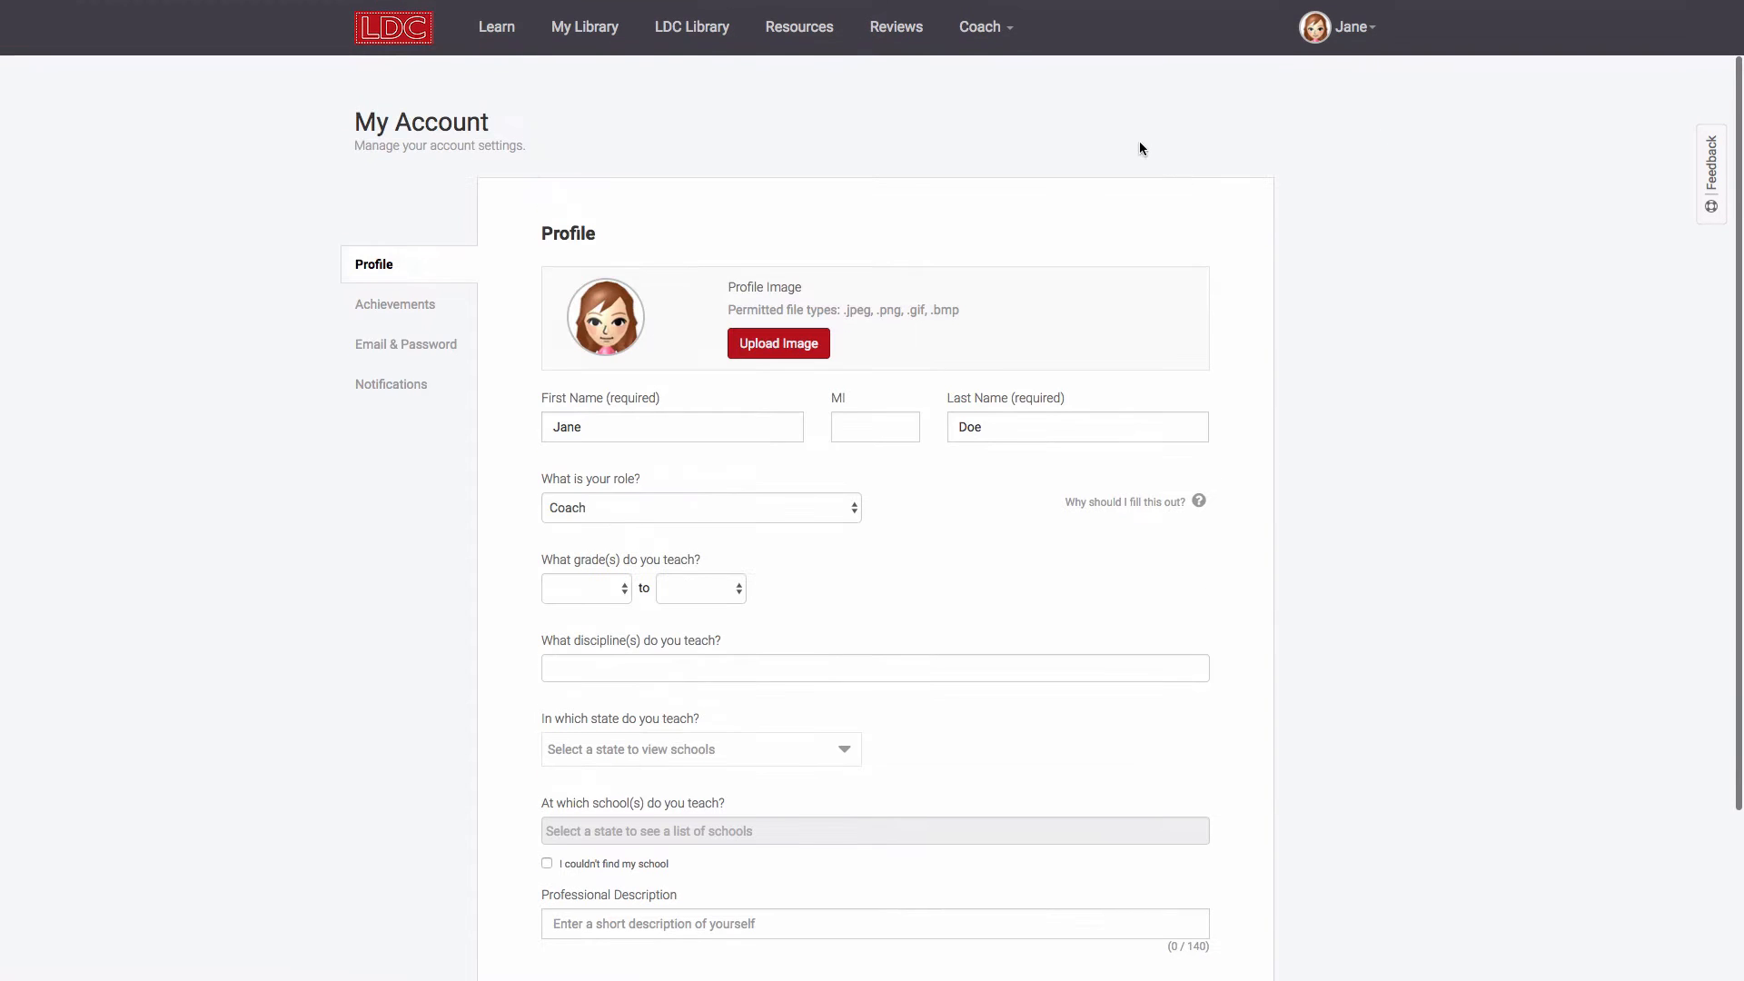
pyautogui.click(985, 27)
# Step: Go to Group Management and briefly expand, then collapse, the Wayne Memorial group
pyautogui.click(1018, 75)
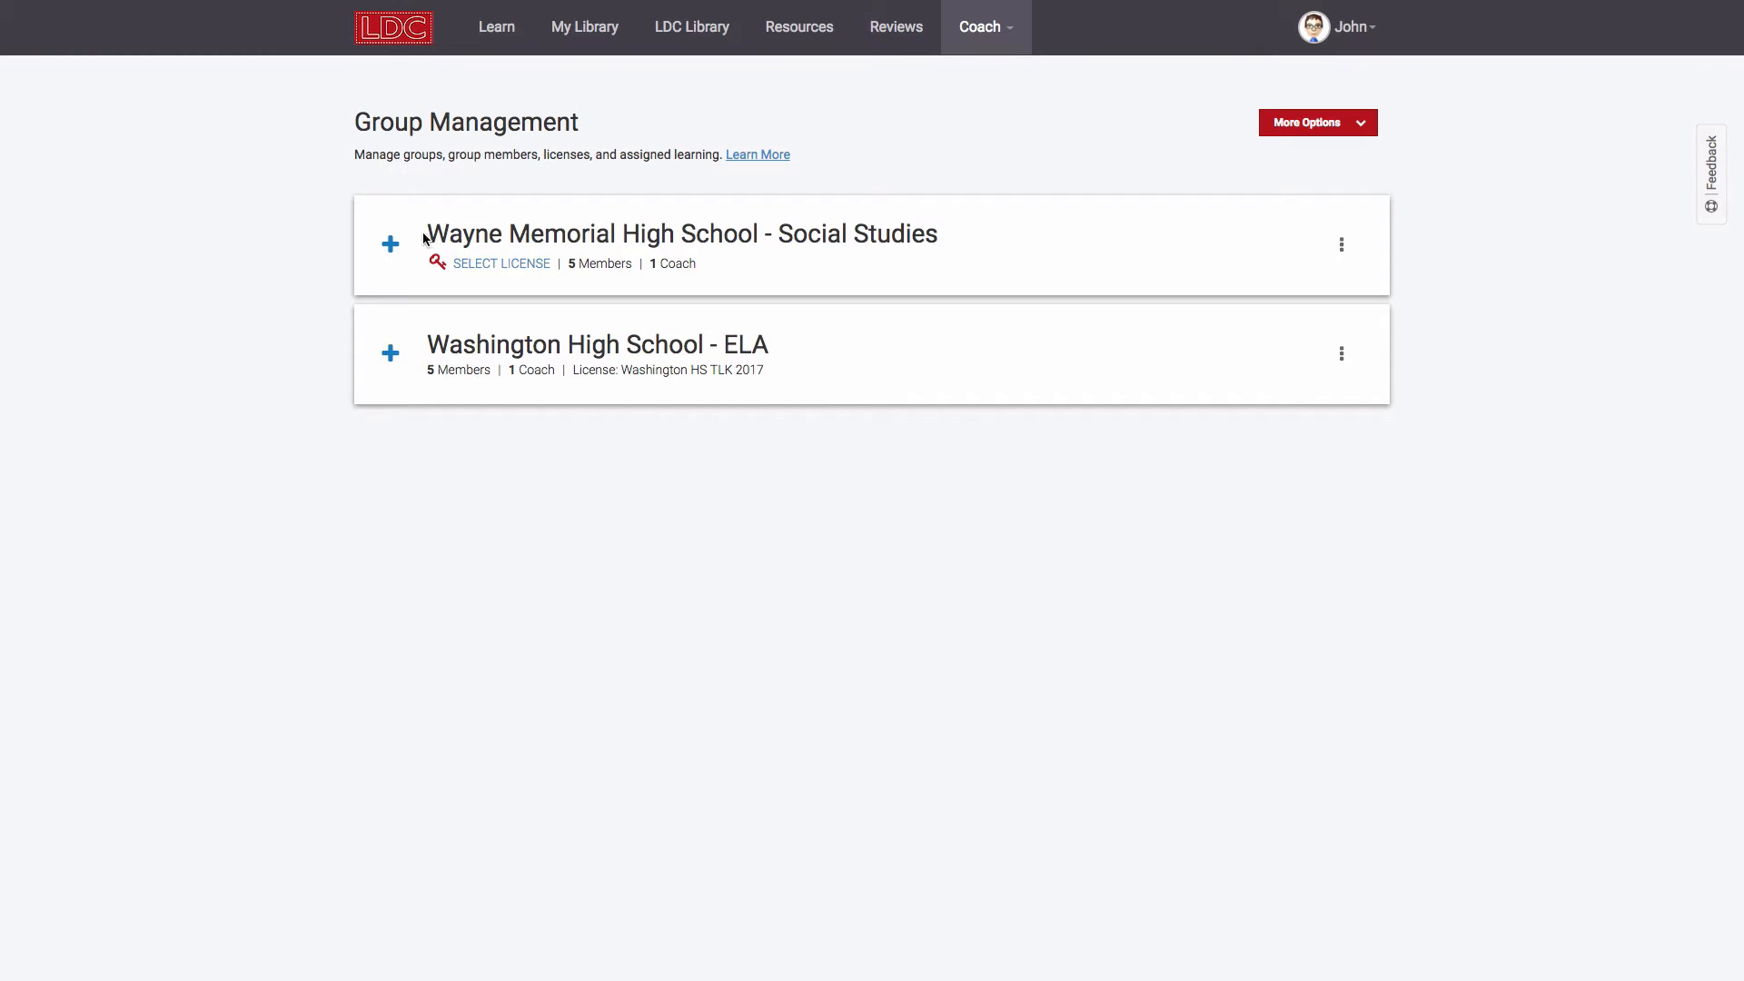
pyautogui.click(389, 249)
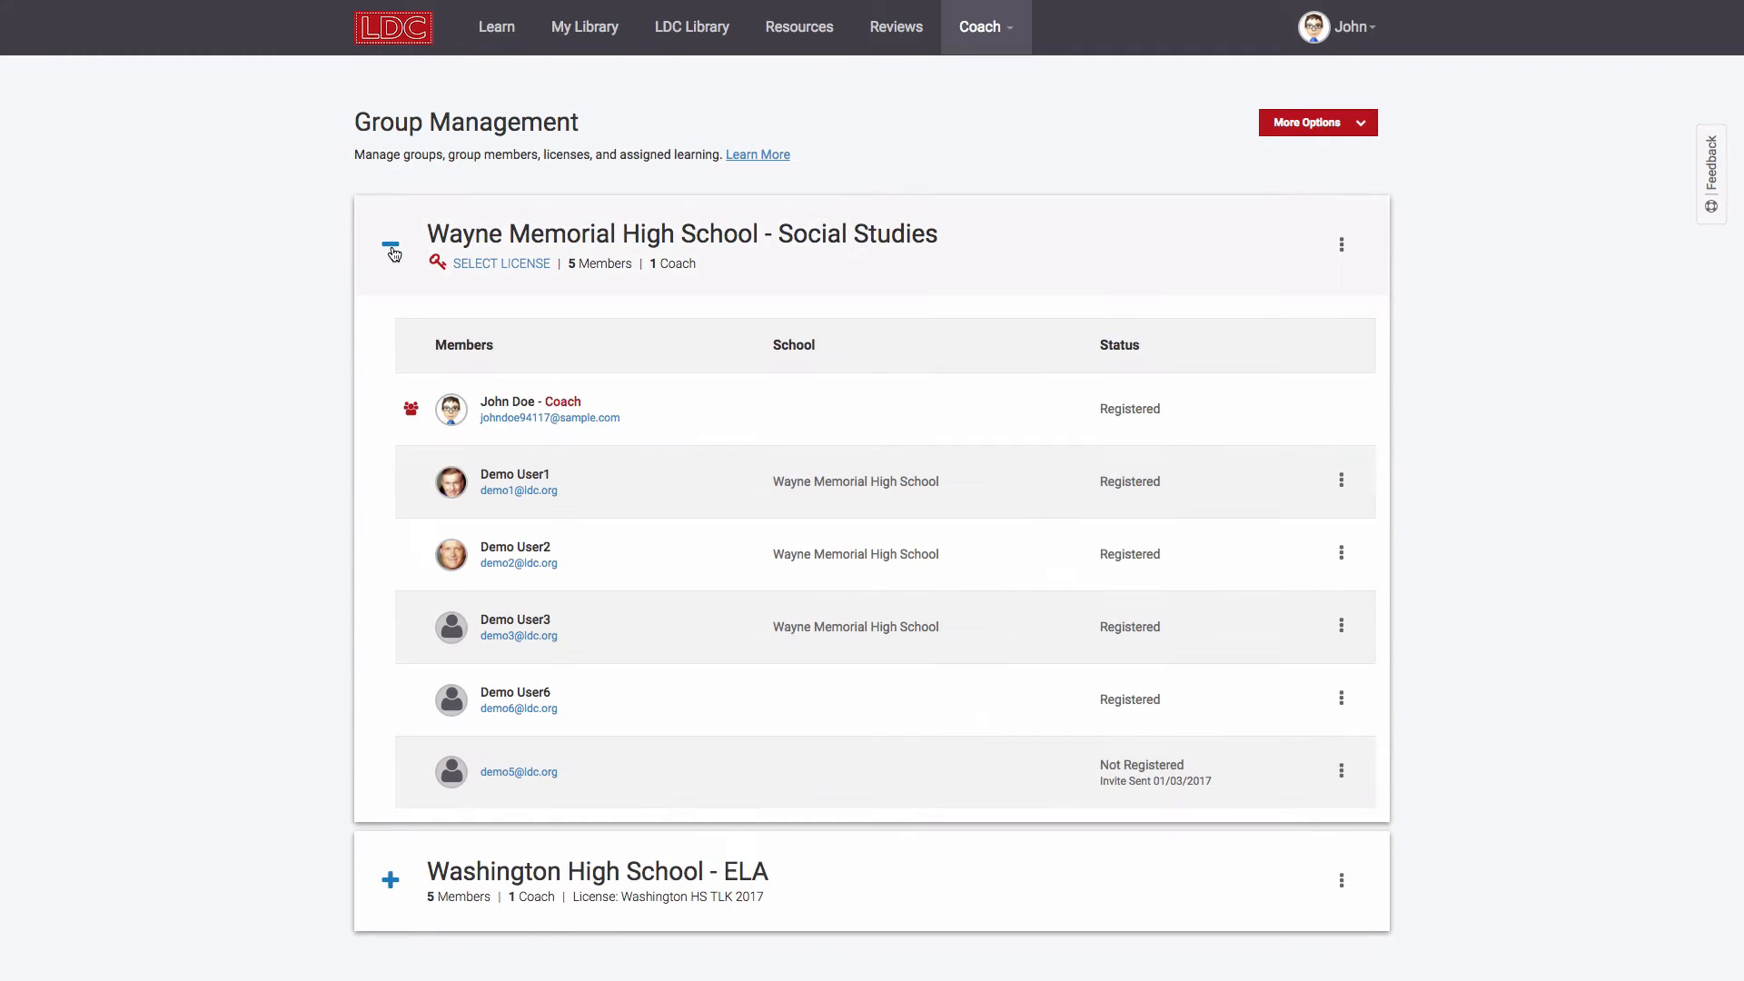
pyautogui.click(391, 249)
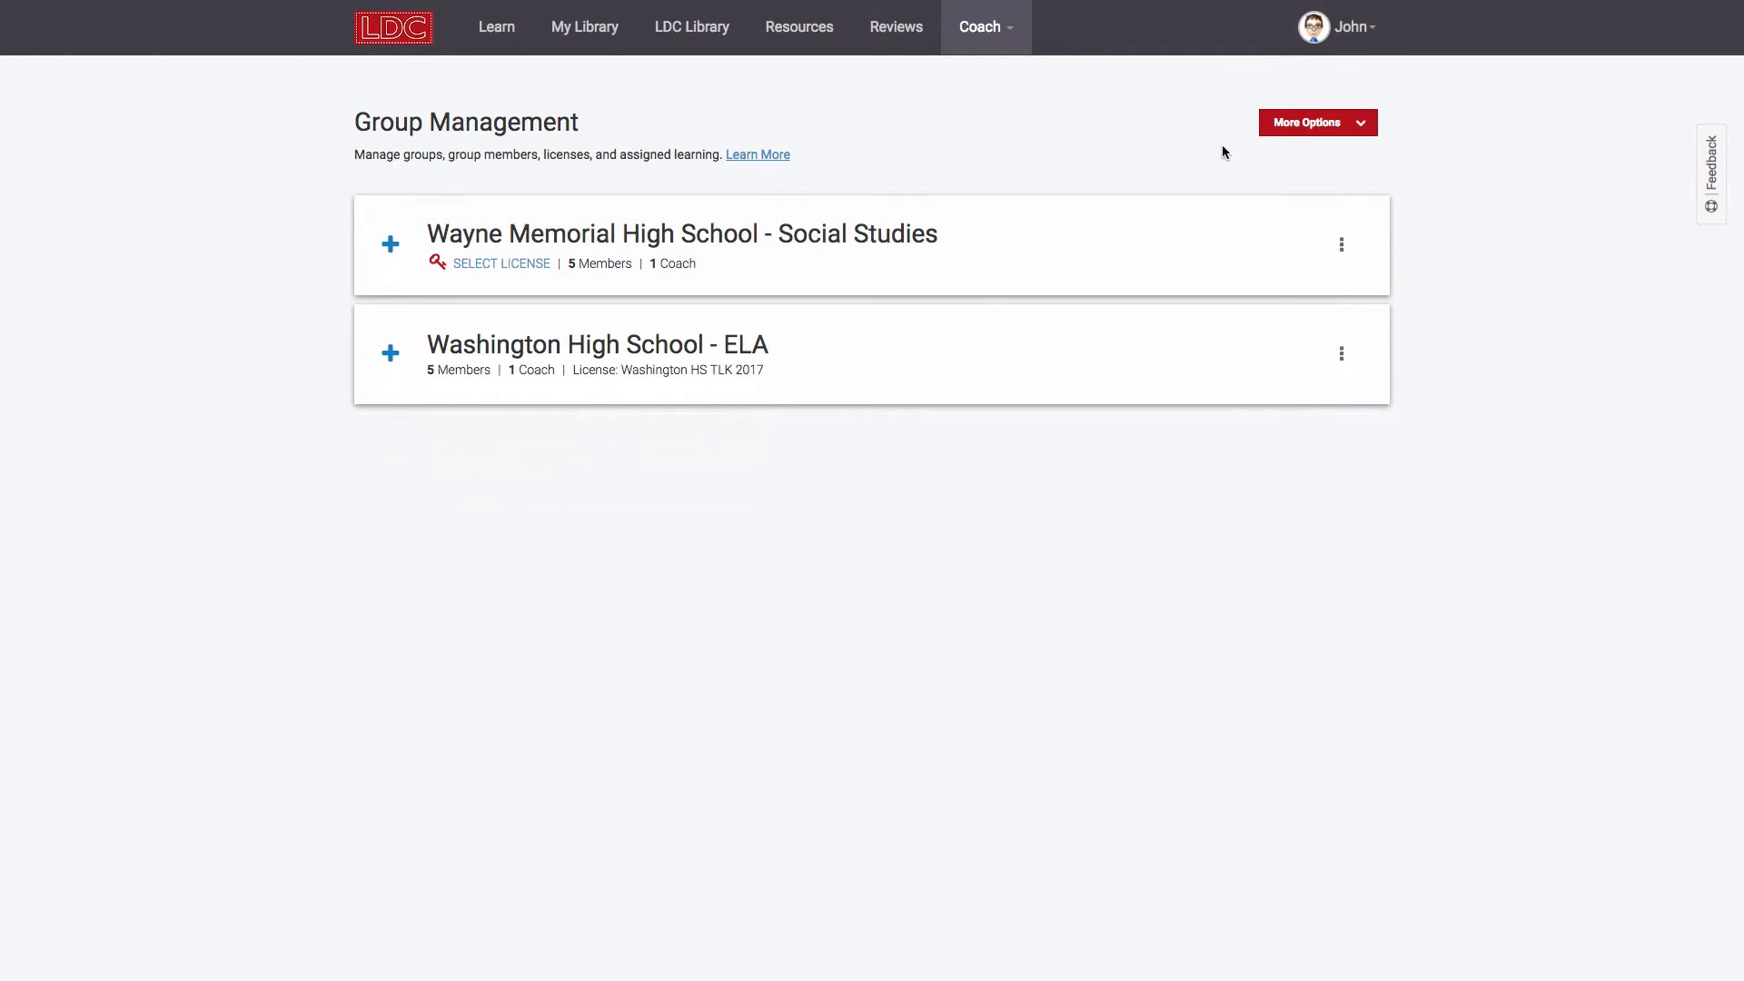
# Step: Create the group 'Washington High School - Science' and expand its member list
pyautogui.click(1290, 132)
pyautogui.click(1287, 158)
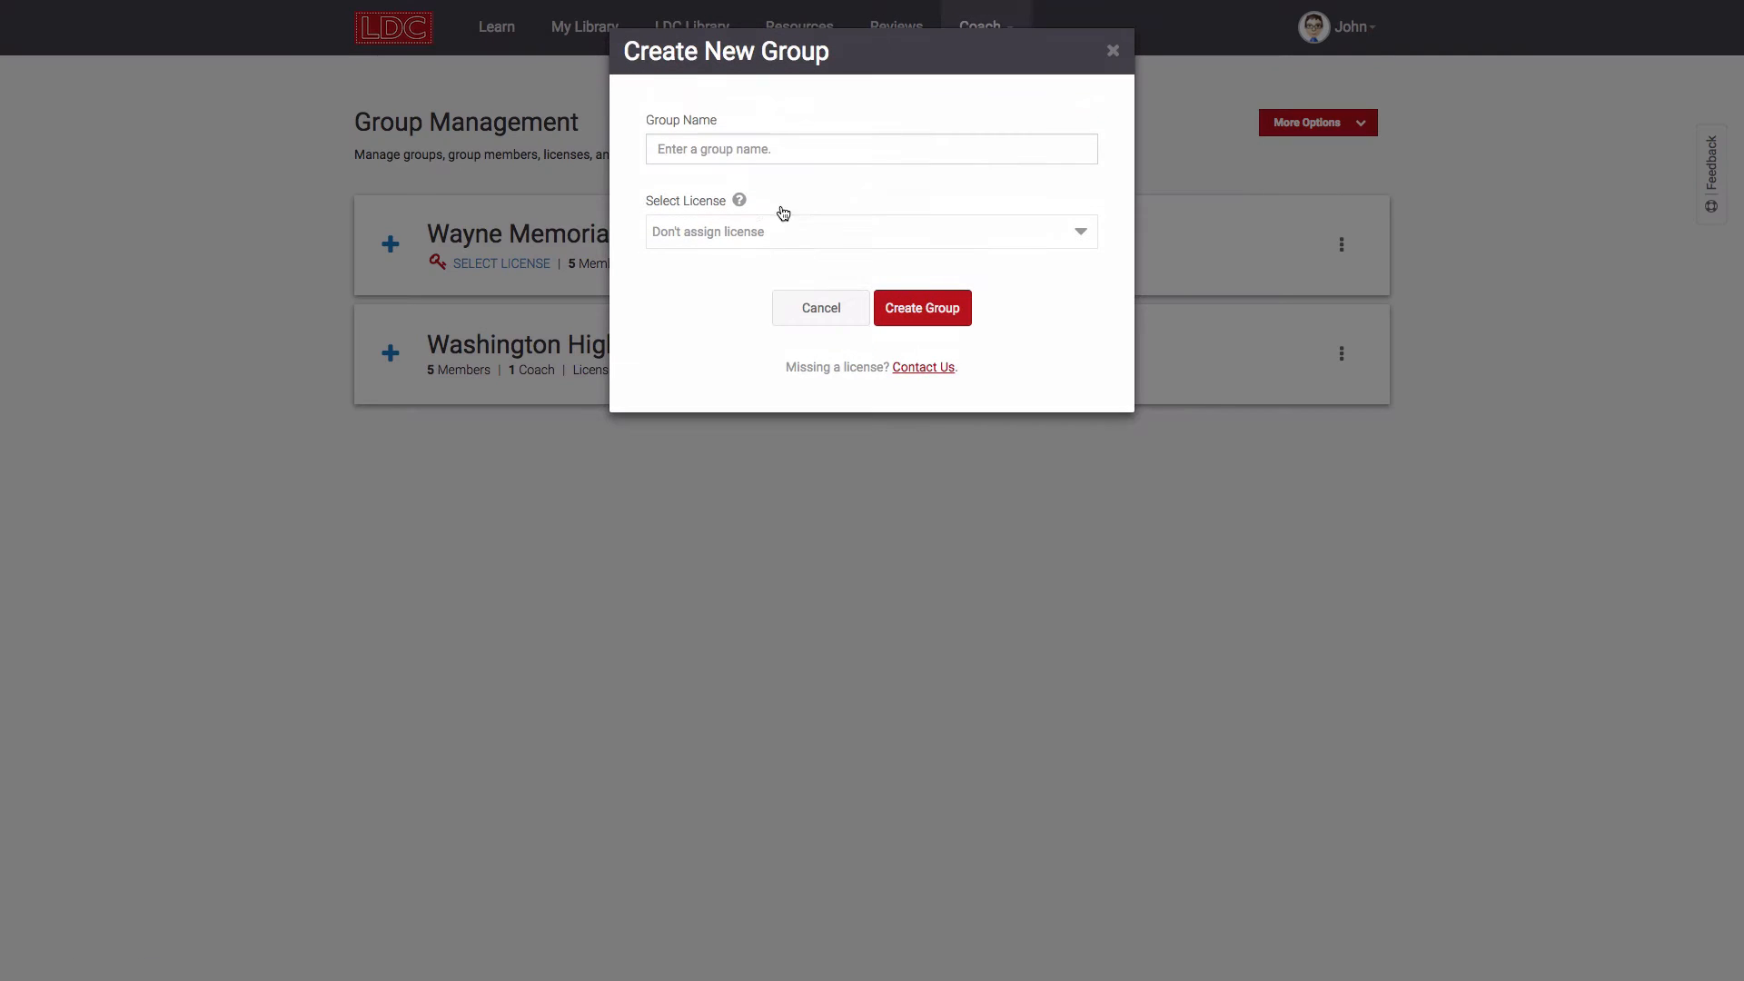
pyautogui.write('Washington Hi')
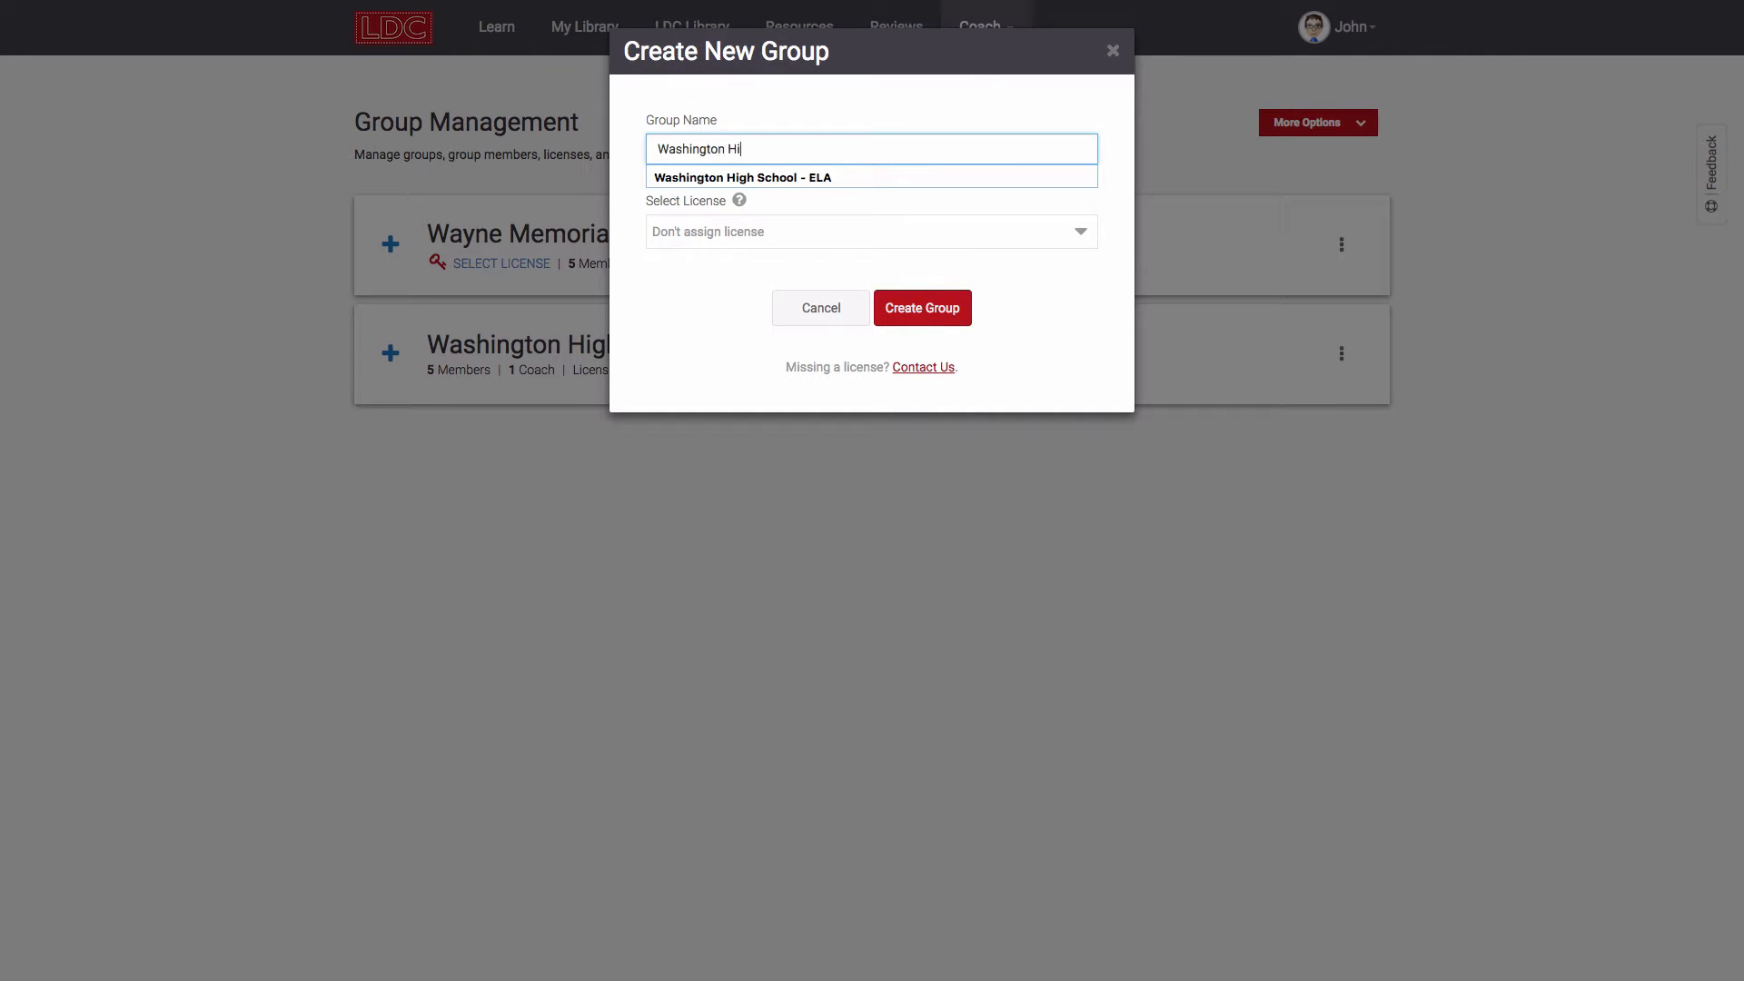
pyautogui.write('gh School - Science')
pyautogui.click(899, 314)
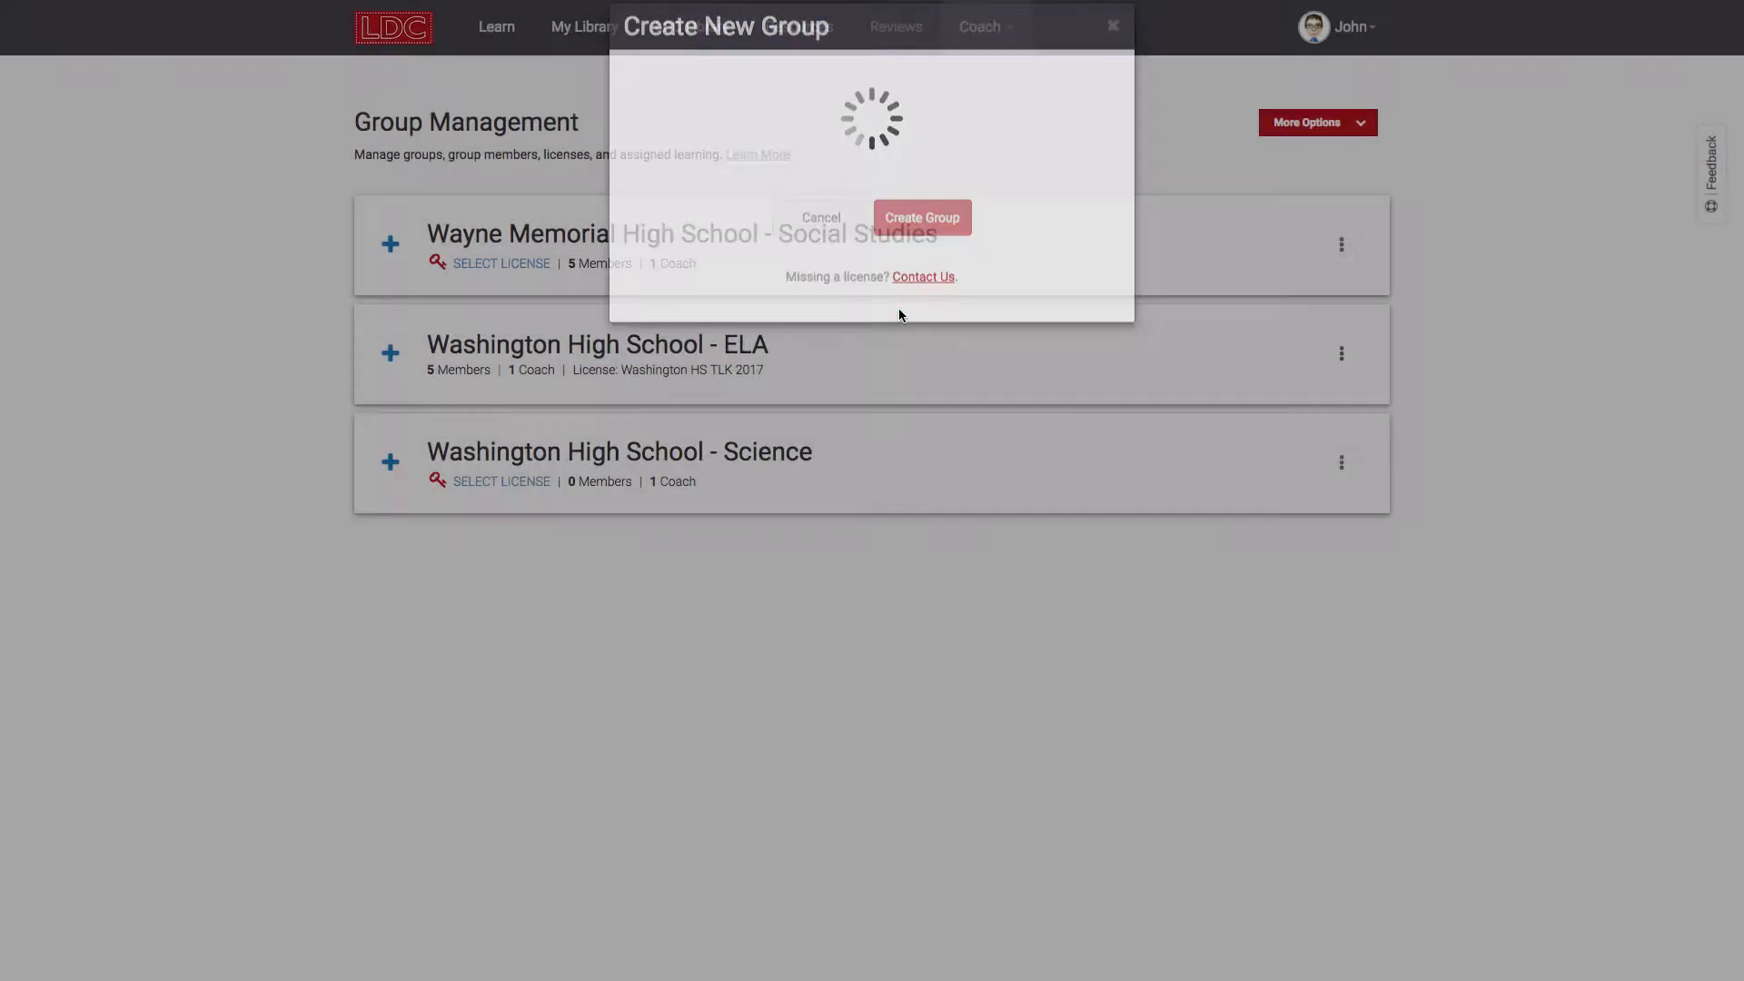
pyautogui.click(392, 464)
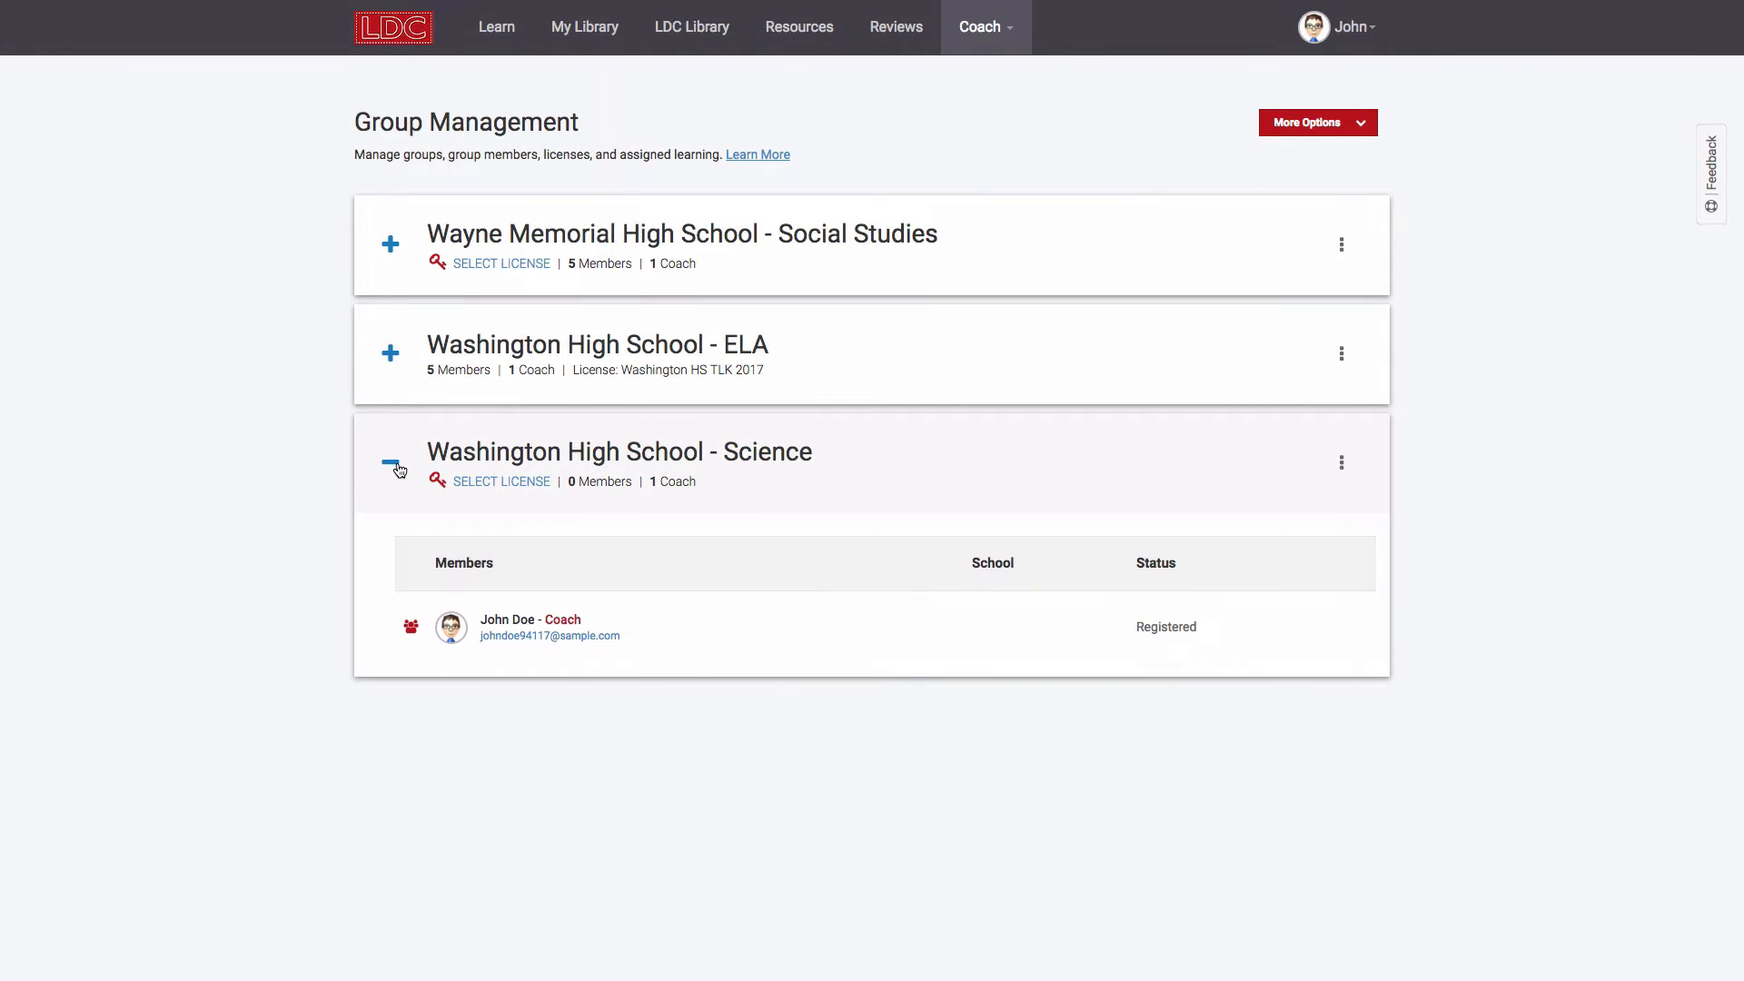
# Step: Invite two people chosen from autocomplete and one typed e-mail address to the Science group
pyautogui.click(1339, 465)
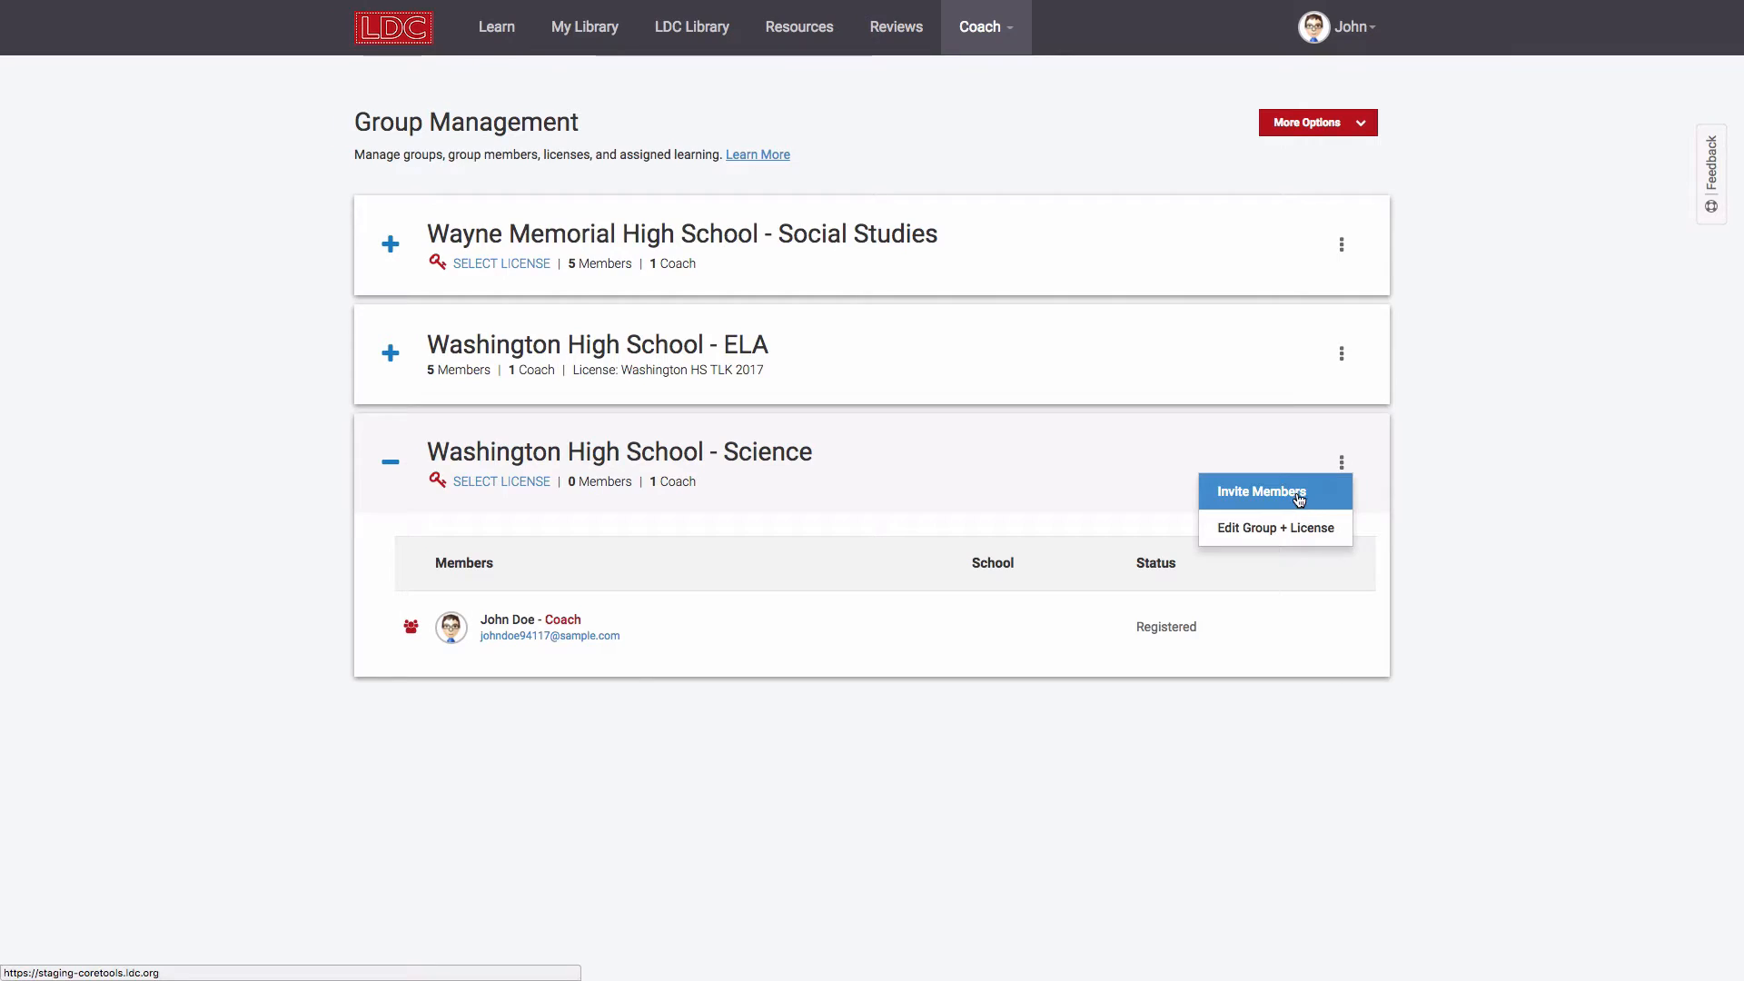
pyautogui.click(1297, 495)
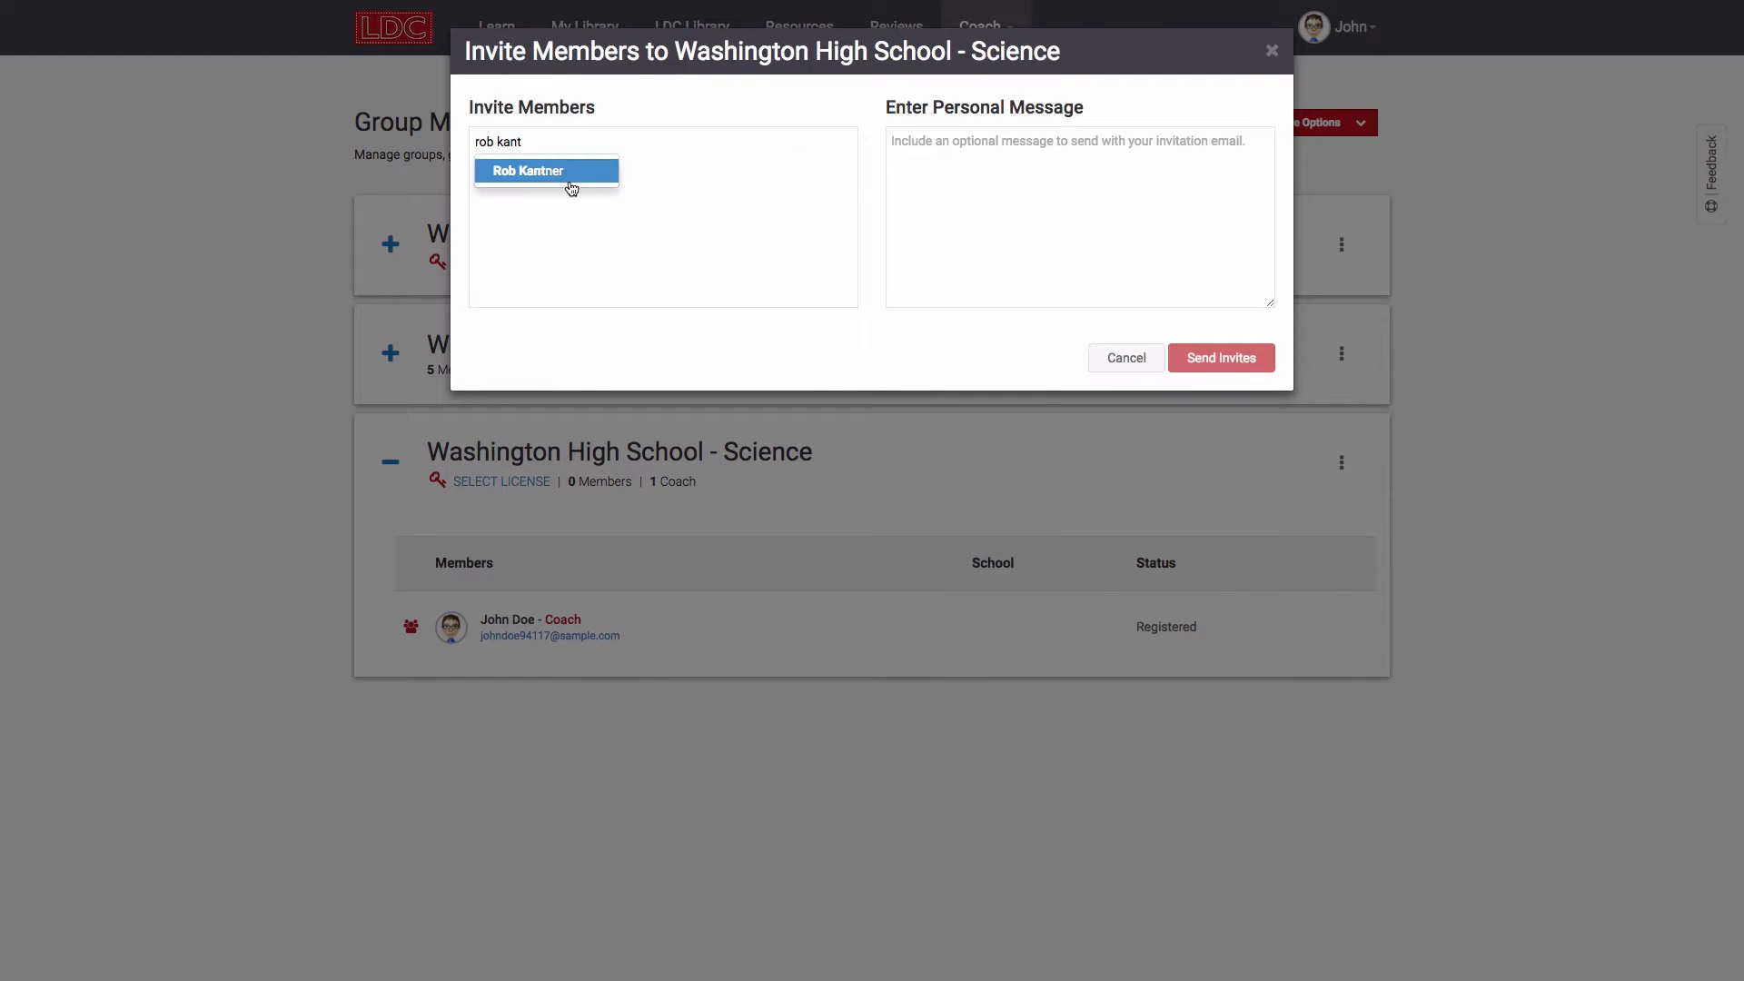
pyautogui.click(571, 188)
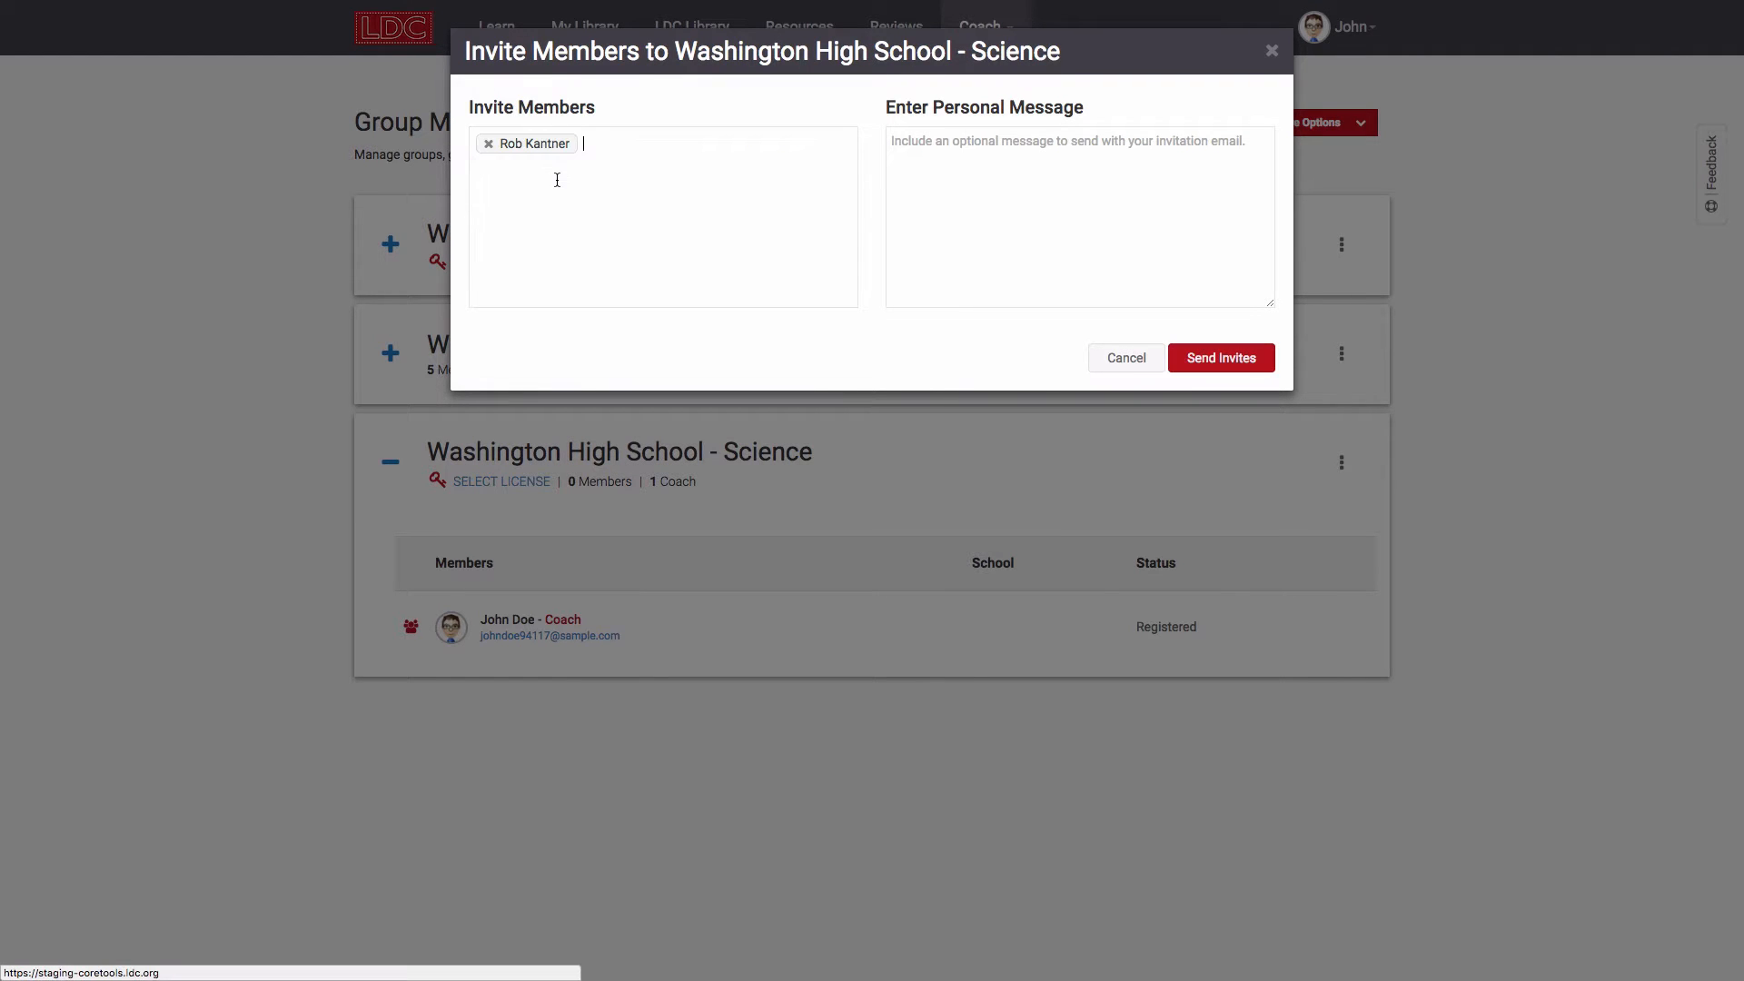
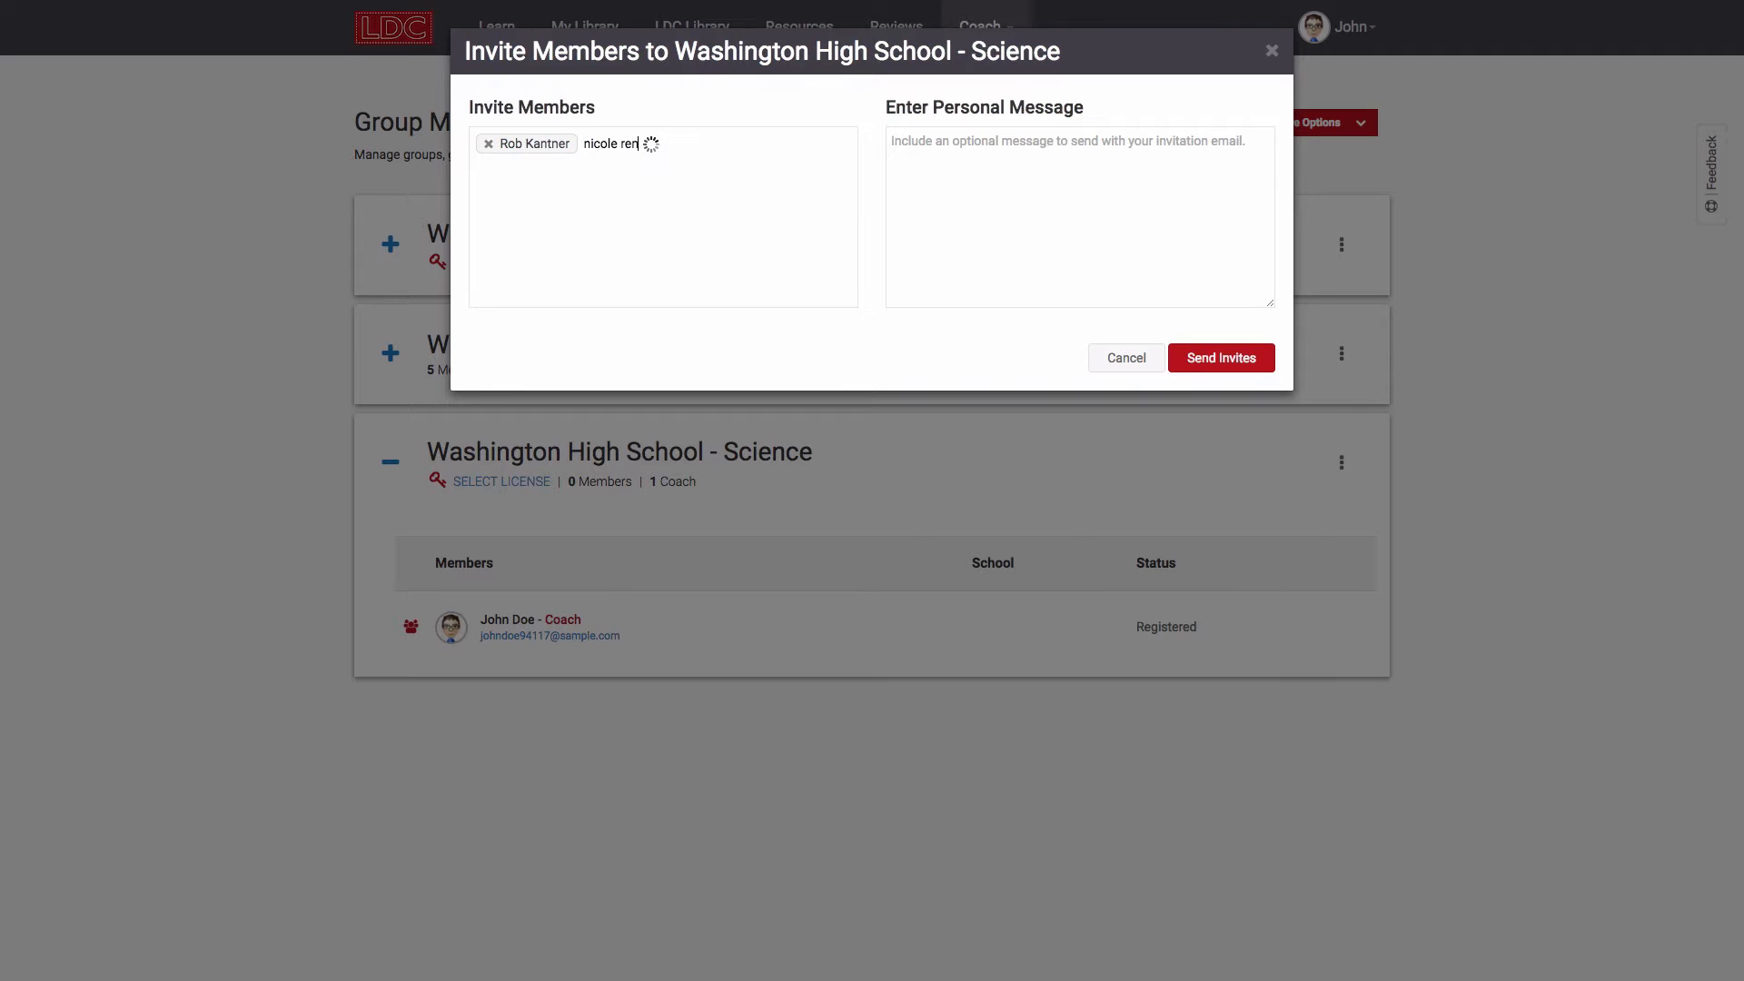
pyautogui.click(611, 219)
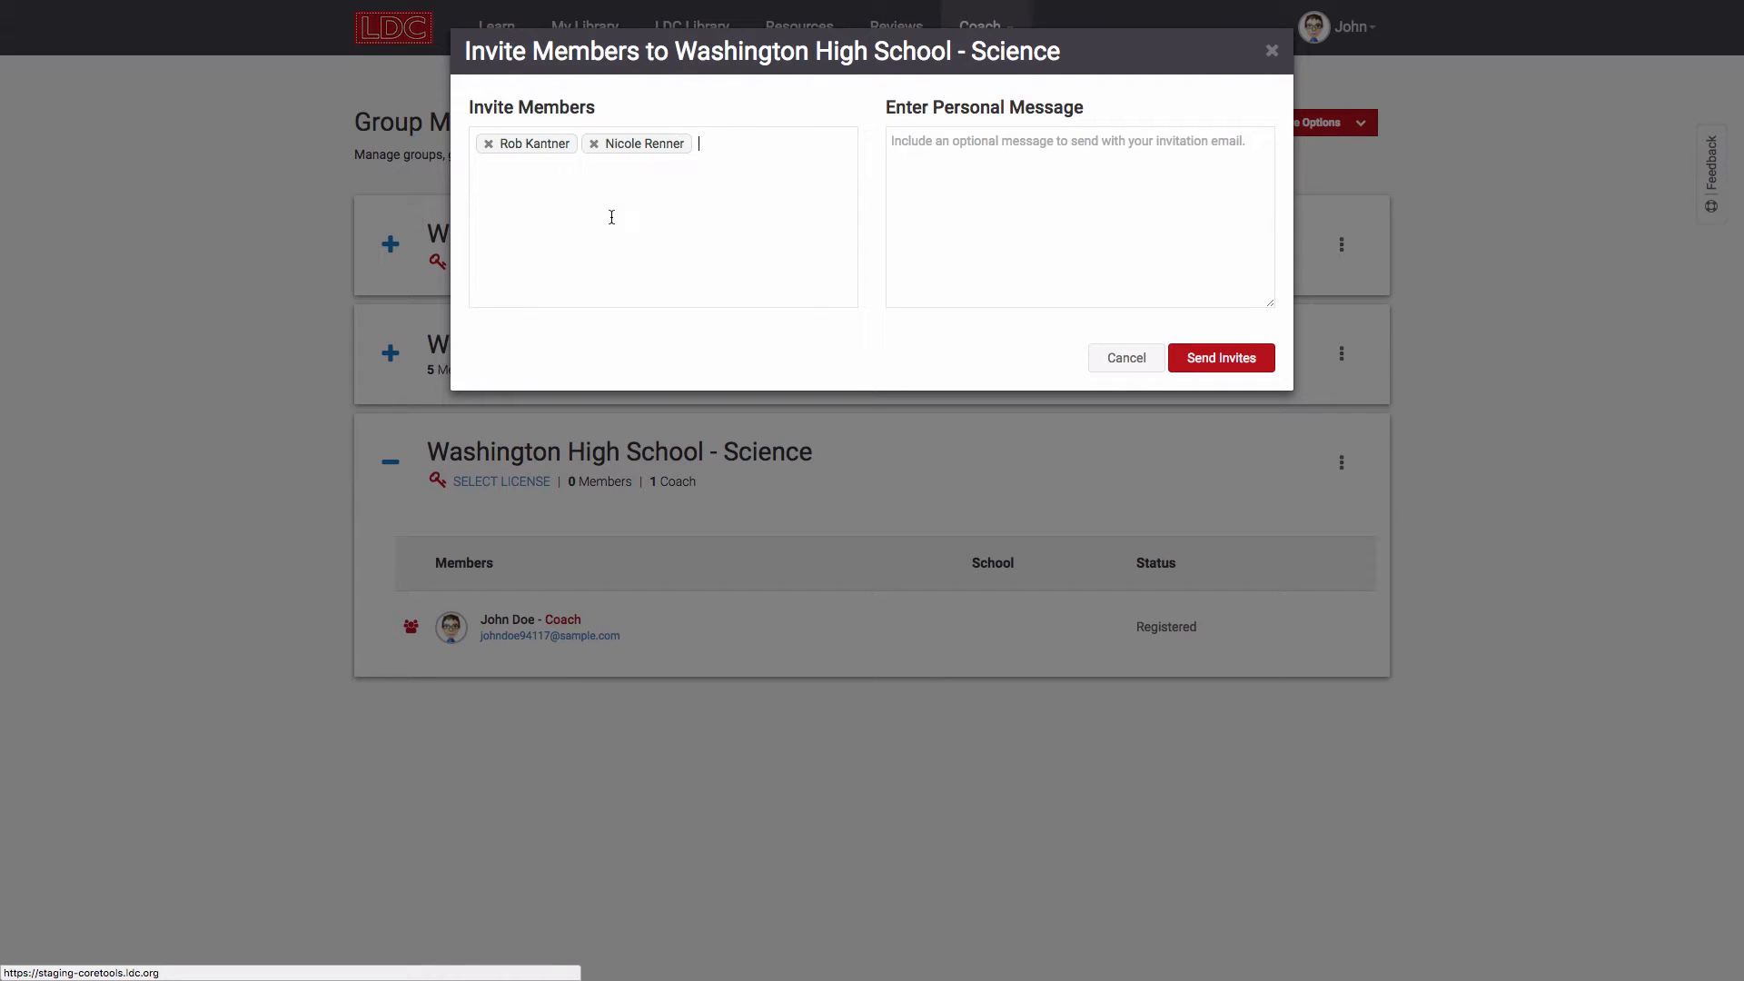
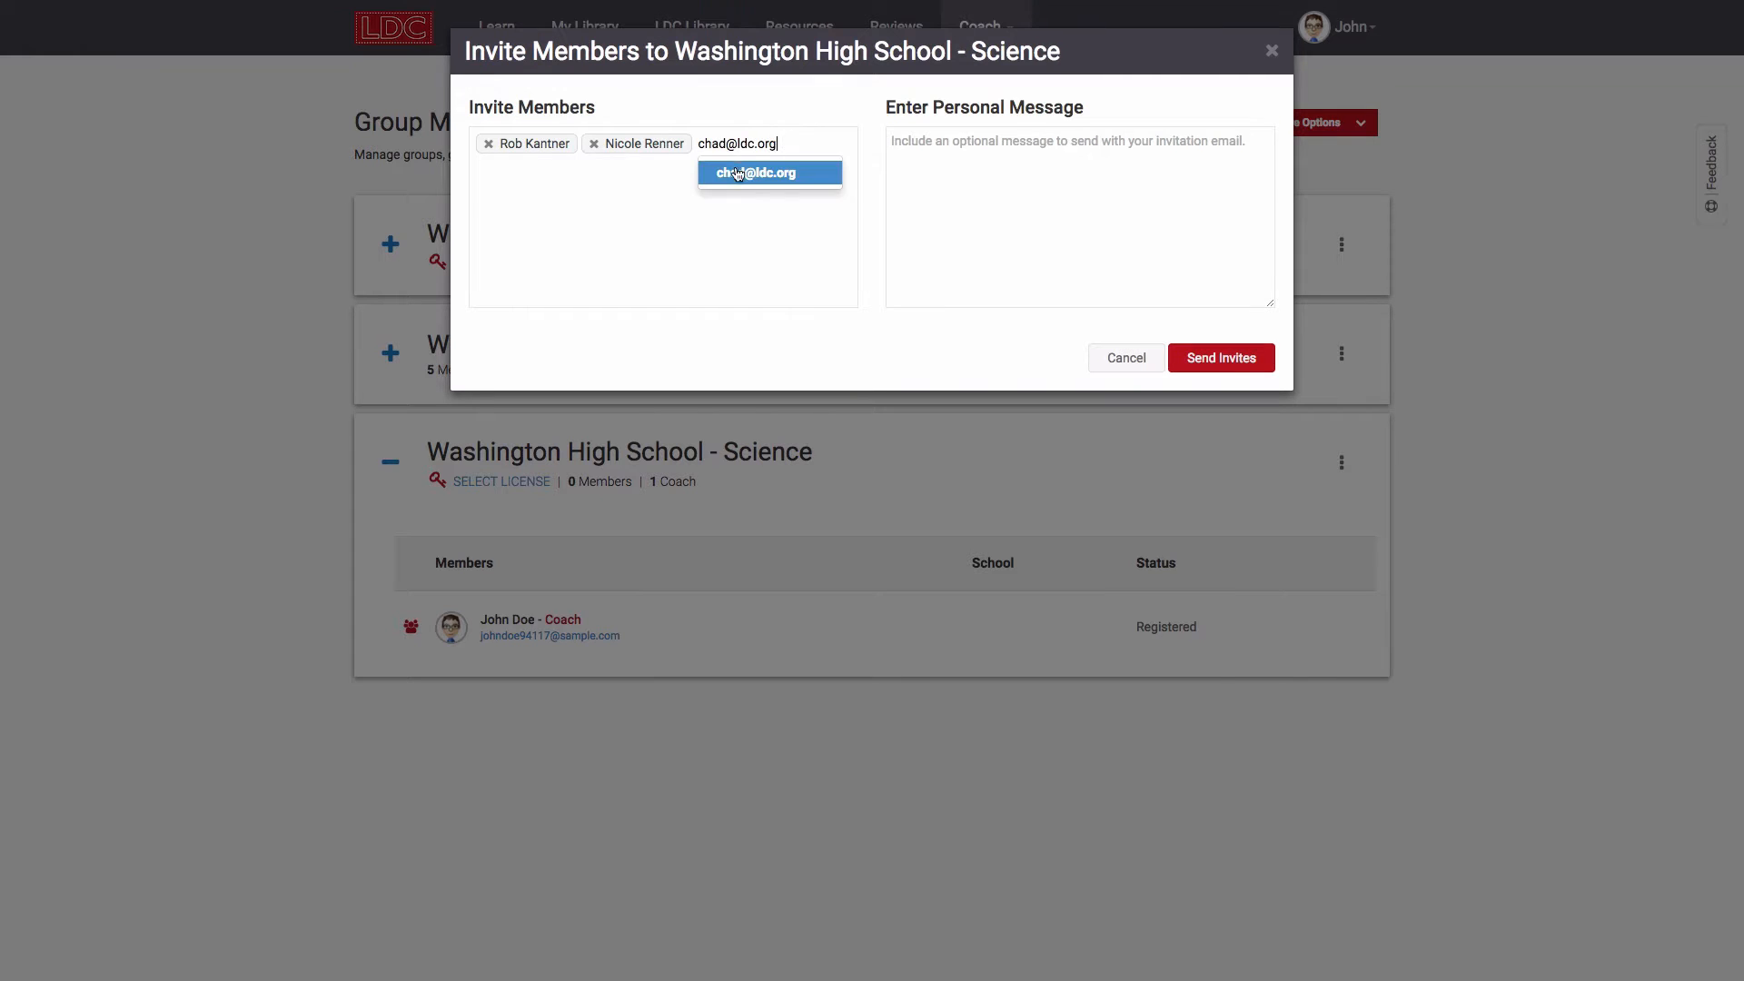
pyautogui.click(737, 173)
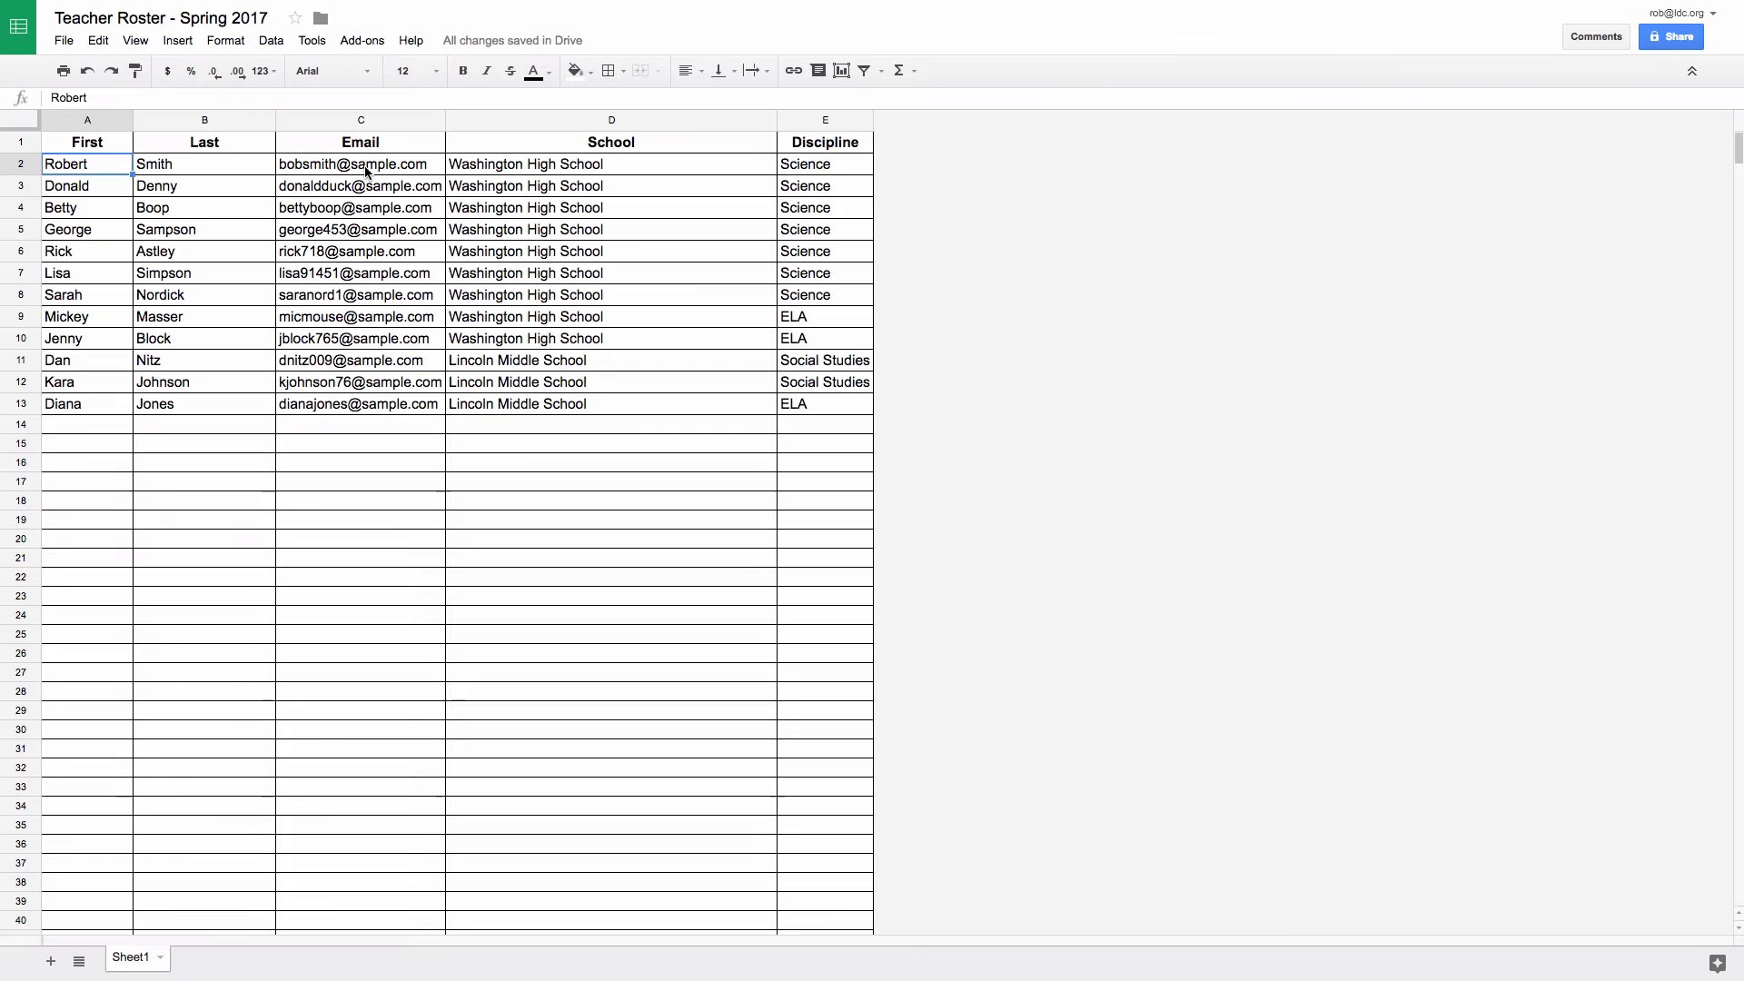
# Step: Copy the seven e-mails in C2:C8 of the Teacher Roster sheet into the invite list
pyautogui.moveTo(366, 170); pyautogui.dragTo(377, 295)
pyautogui.click(98, 40)
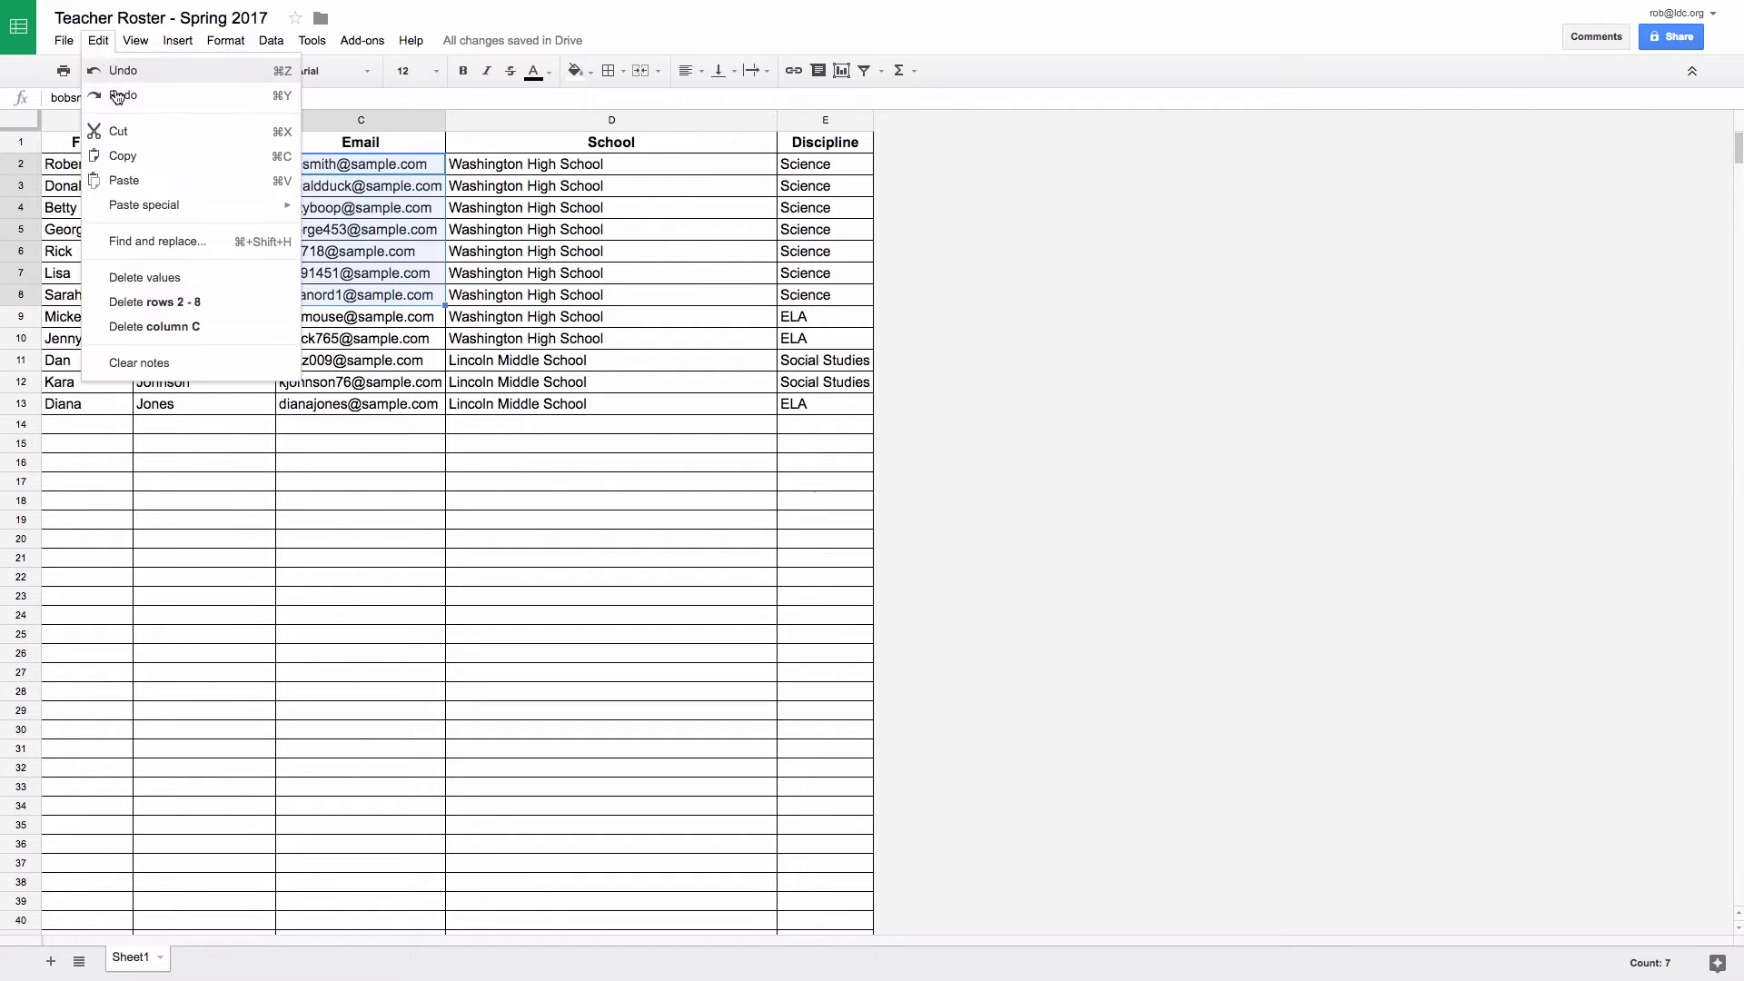
pyautogui.click(118, 156)
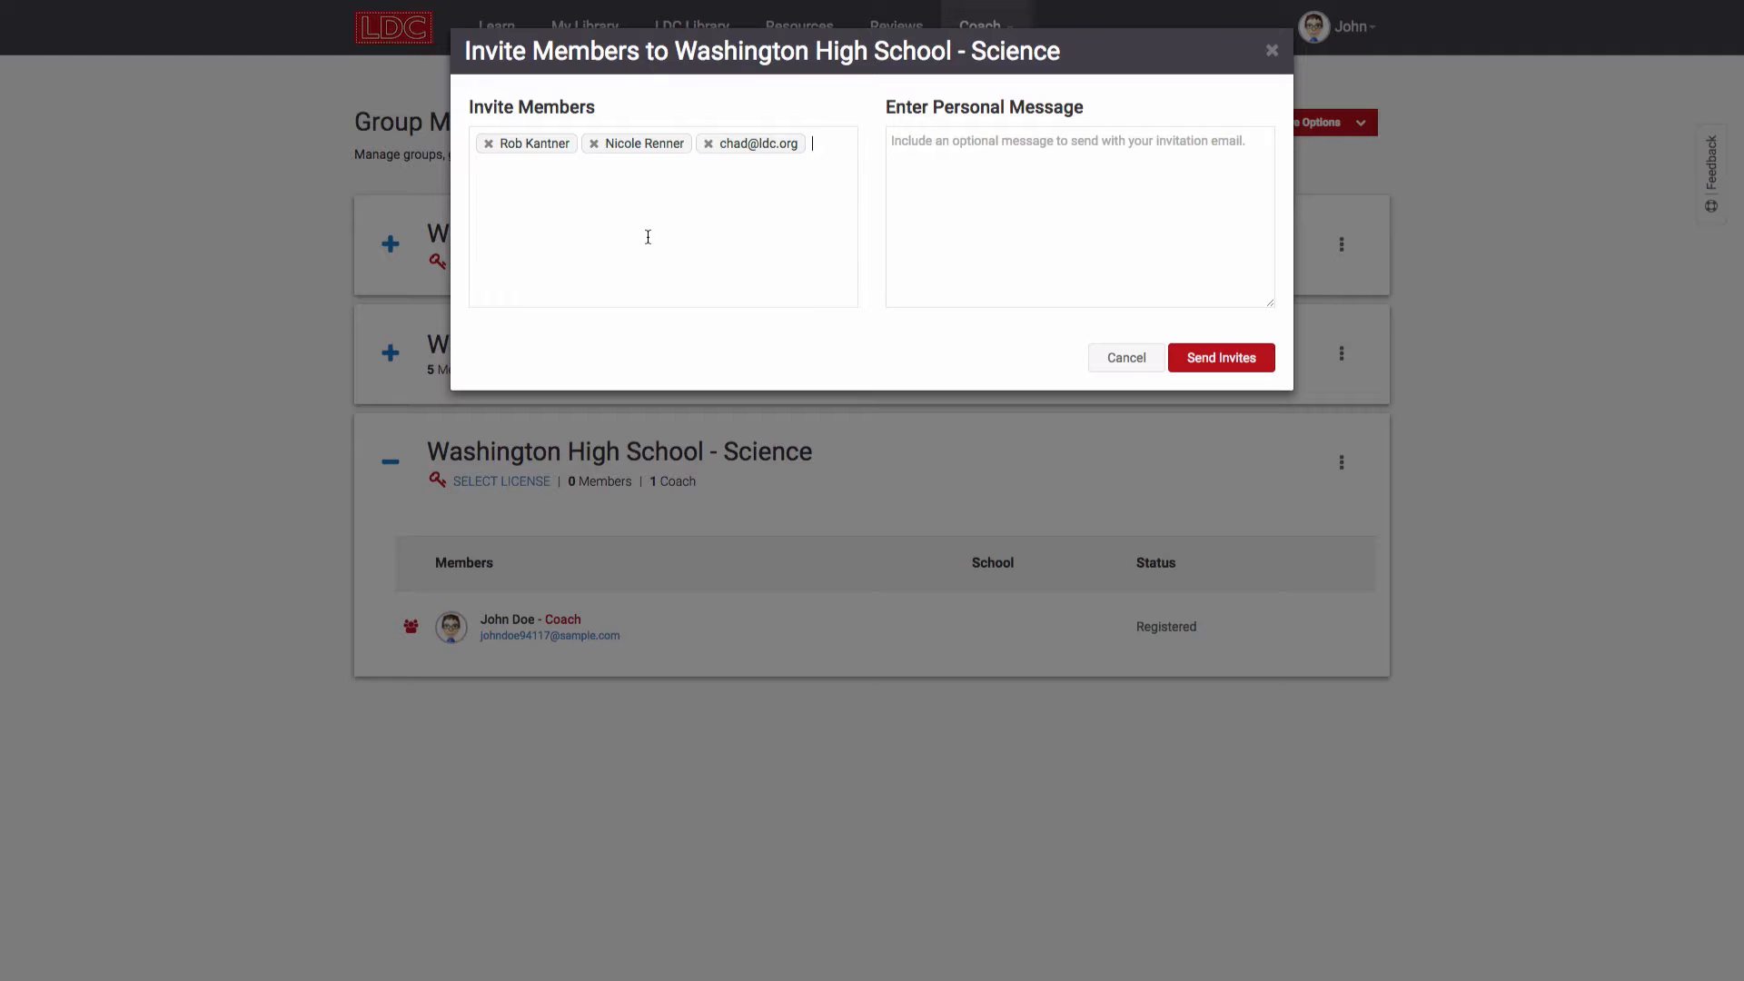
pyautogui.hotkey('ctrl', 'v')
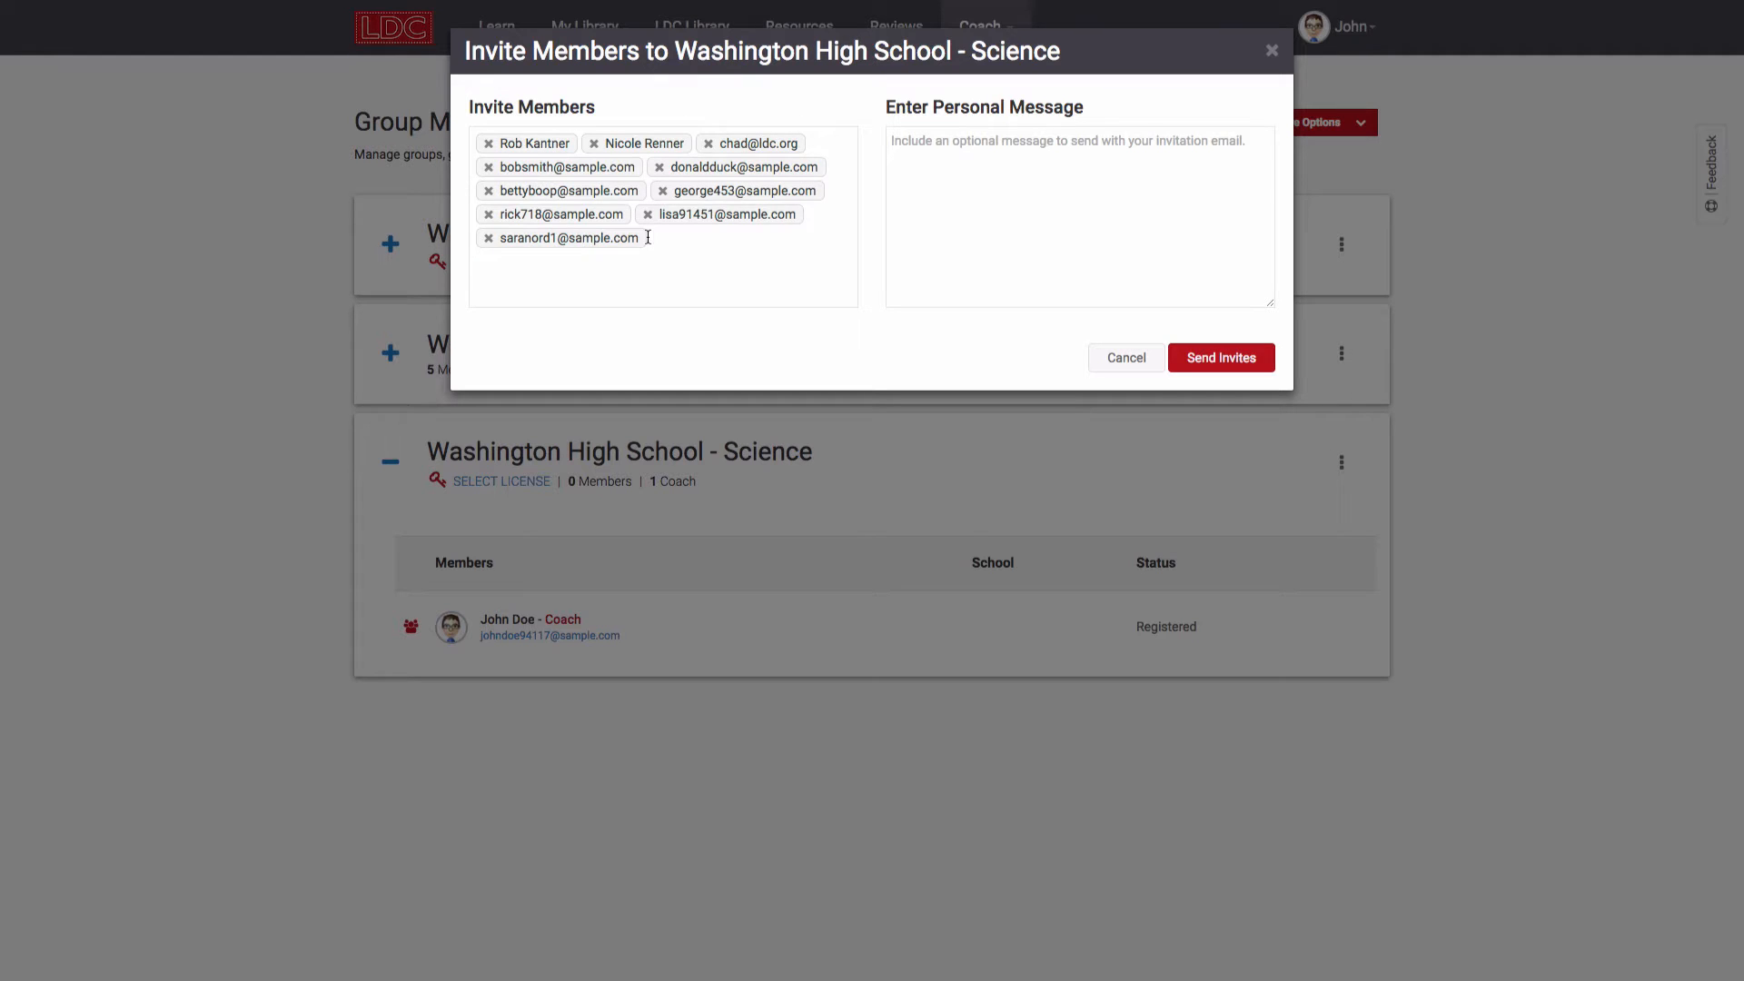
# Step: Add the personal message 'Hi!' and send the Science group invitations
pyautogui.press('Tab')
pyautogui.write('Hi!')
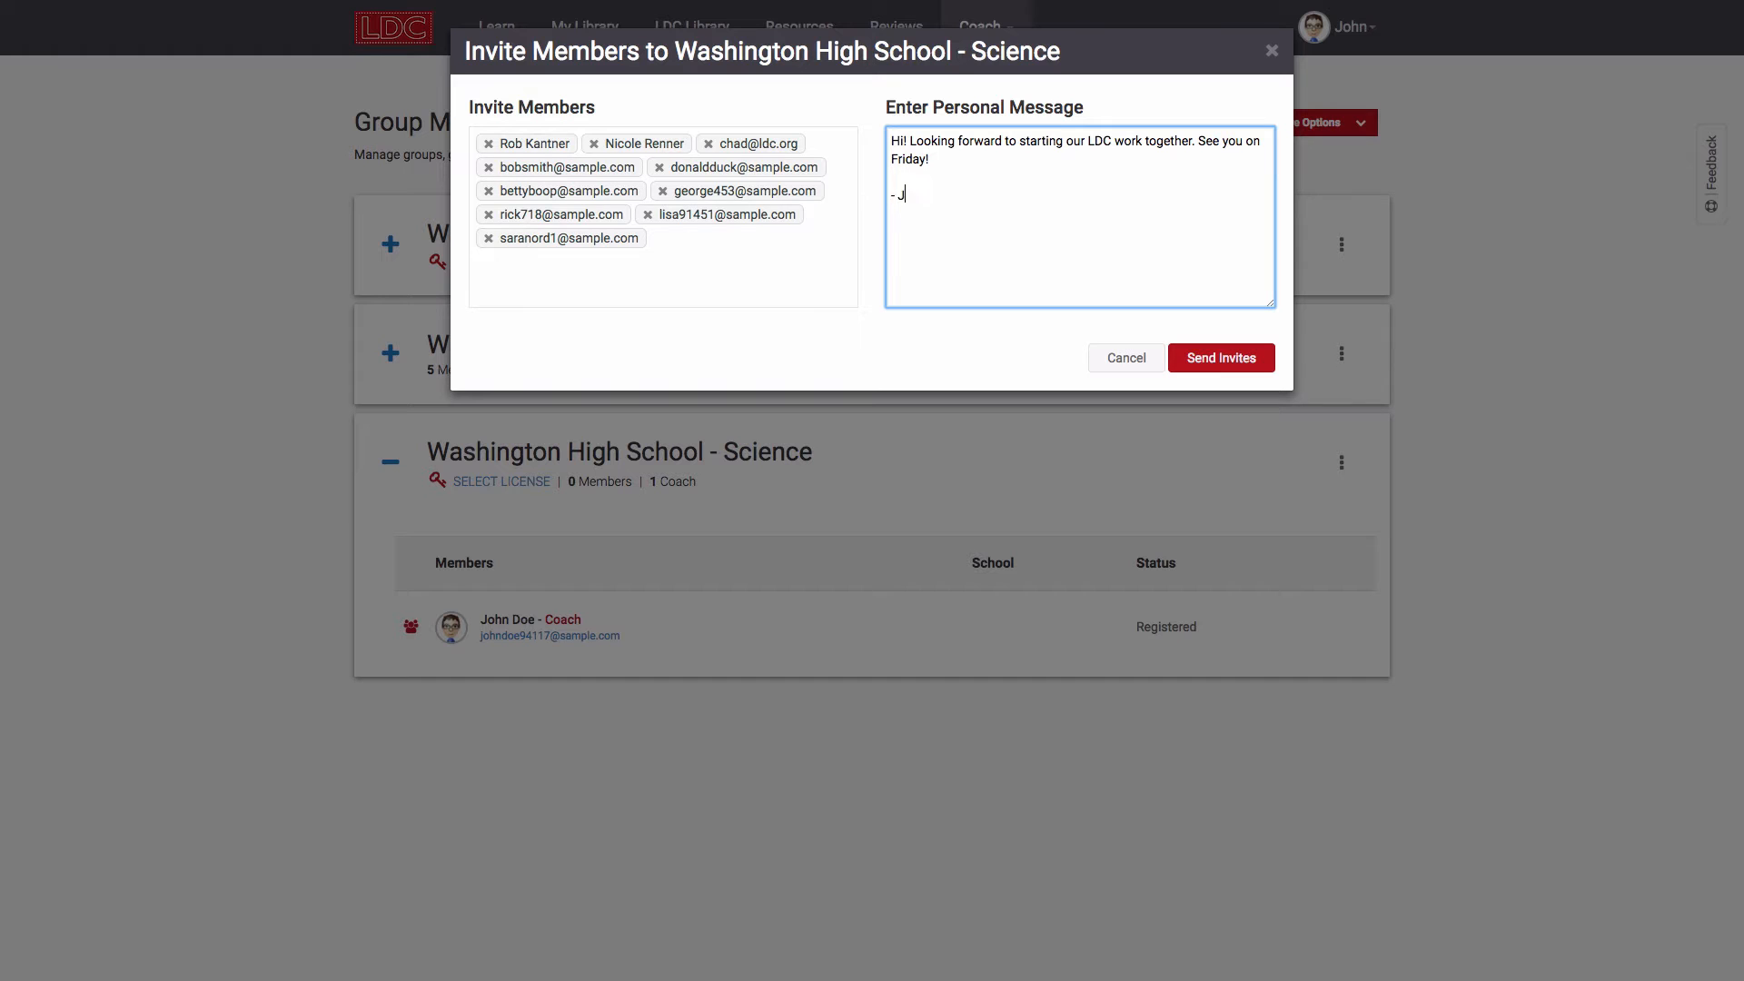
pyautogui.click(1218, 368)
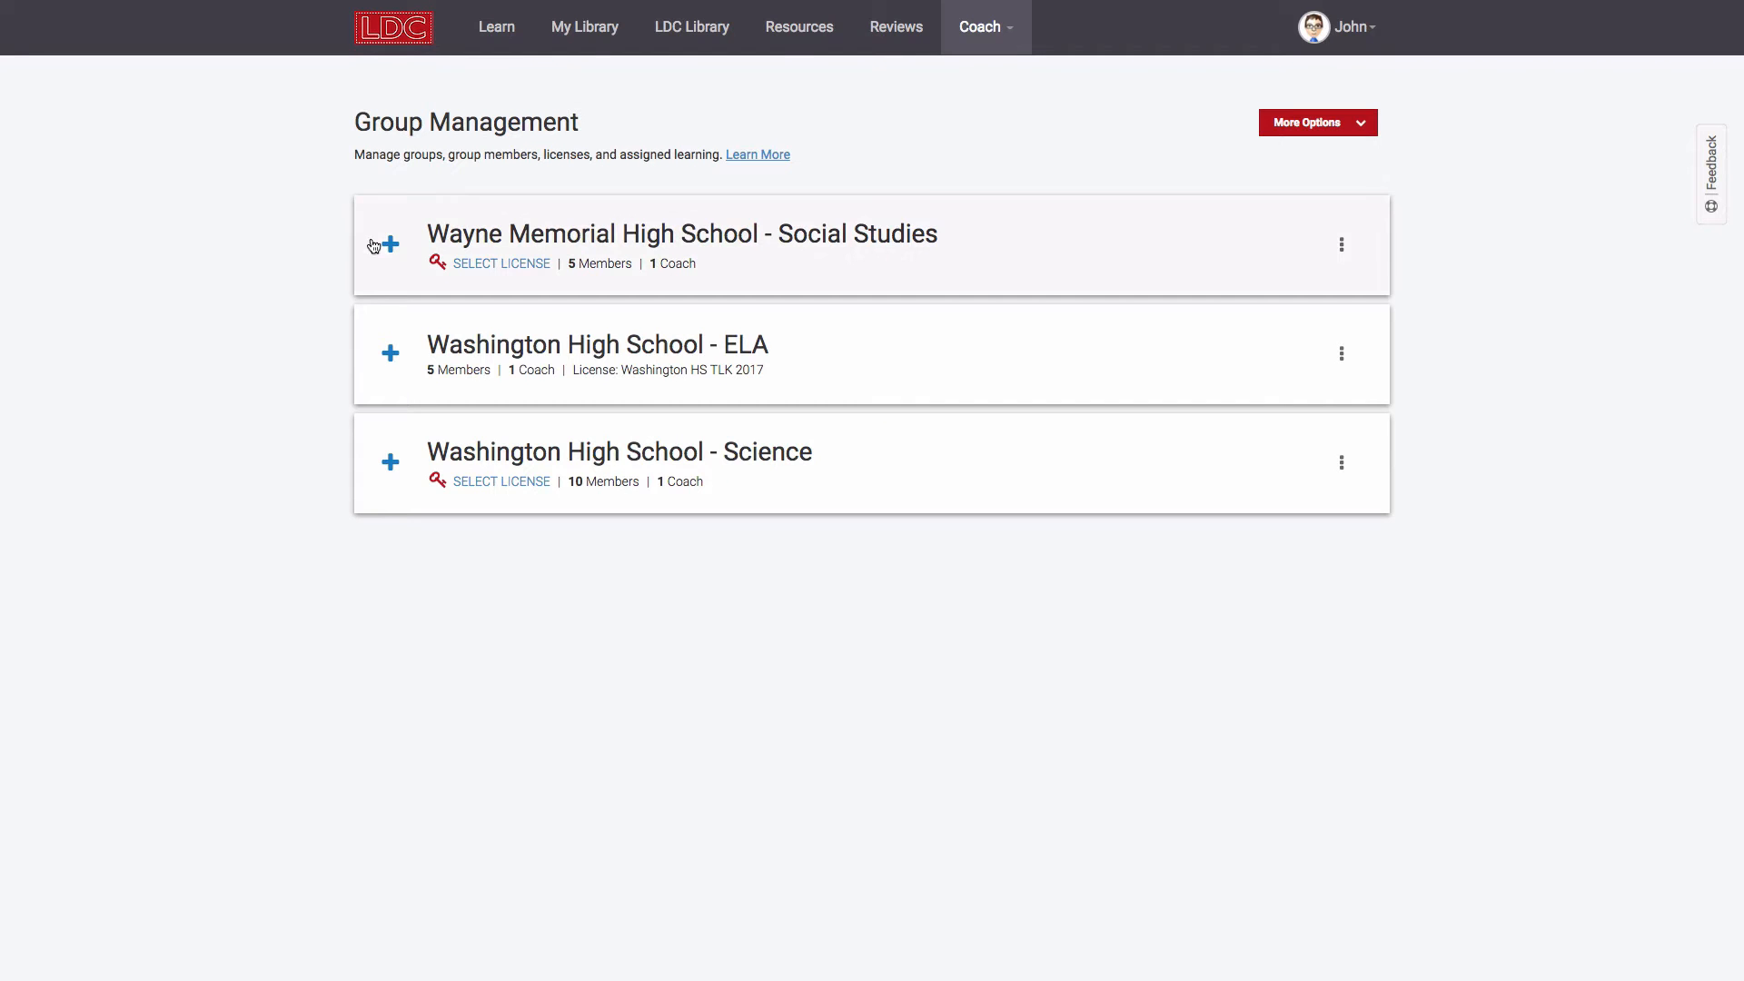
# Step: Resend the invitation to Wayne Memorial's unregistered member and dismiss the 'Invitation sent!' notice
pyautogui.click(389, 243)
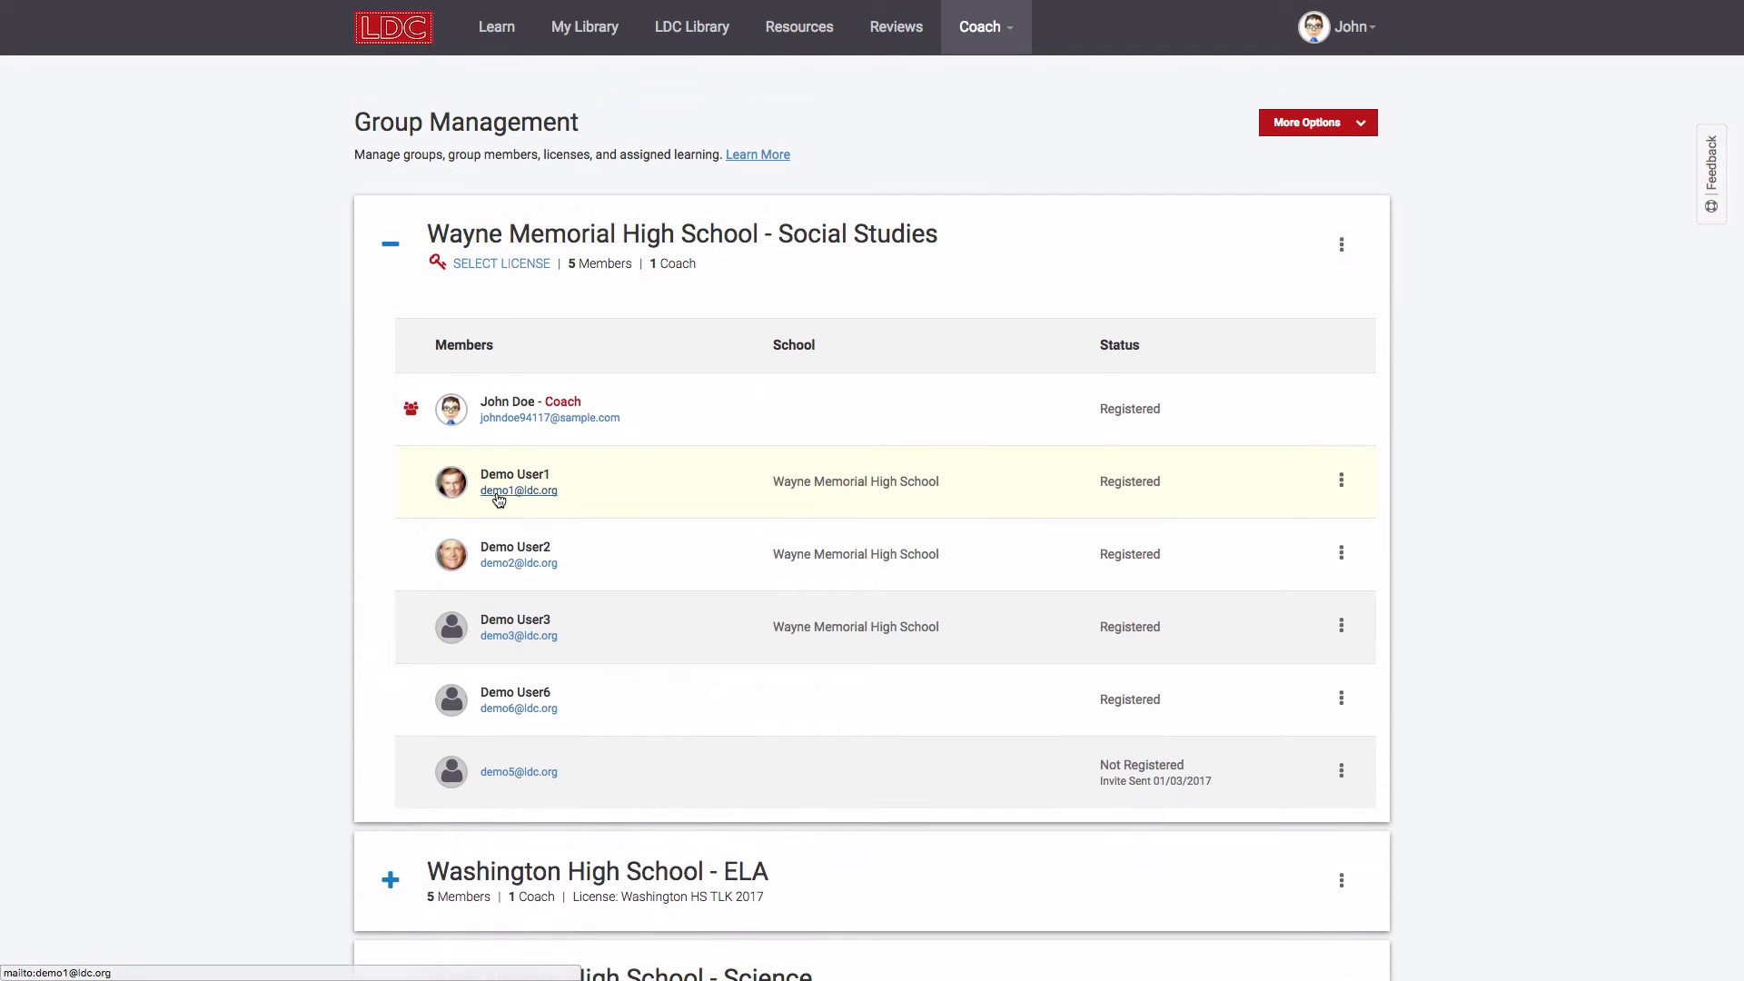
pyautogui.scroll(-3, 498, 500)
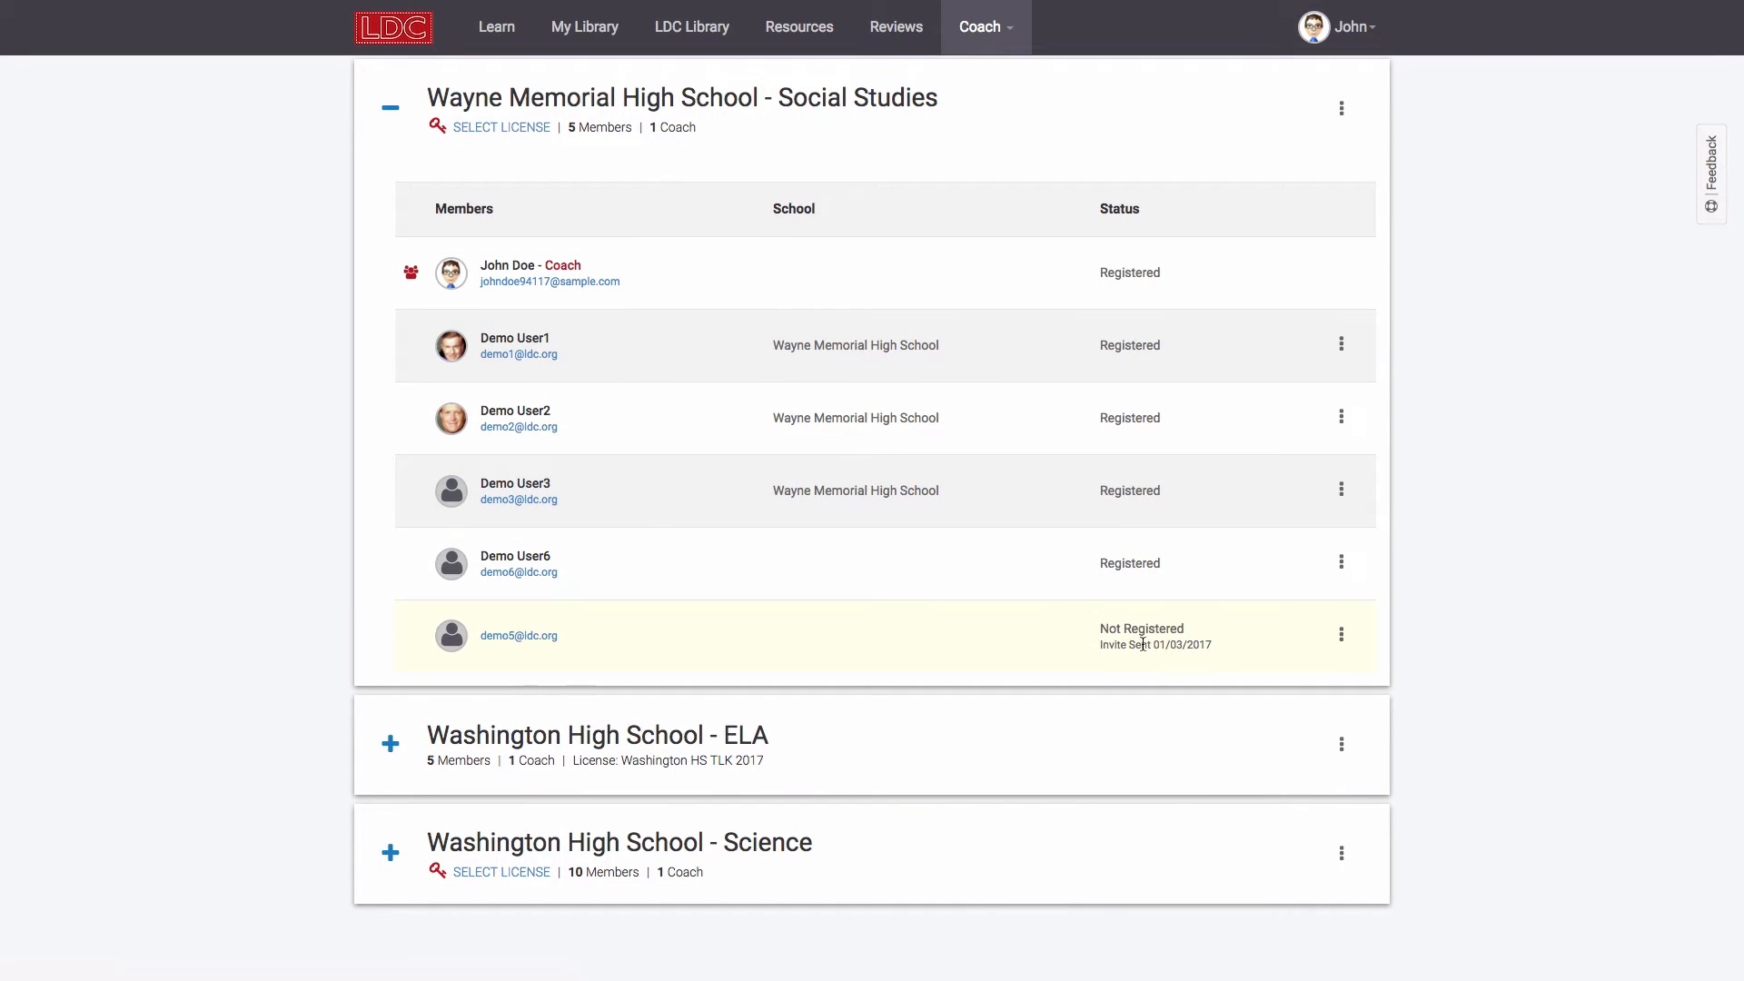
pyautogui.click(1340, 636)
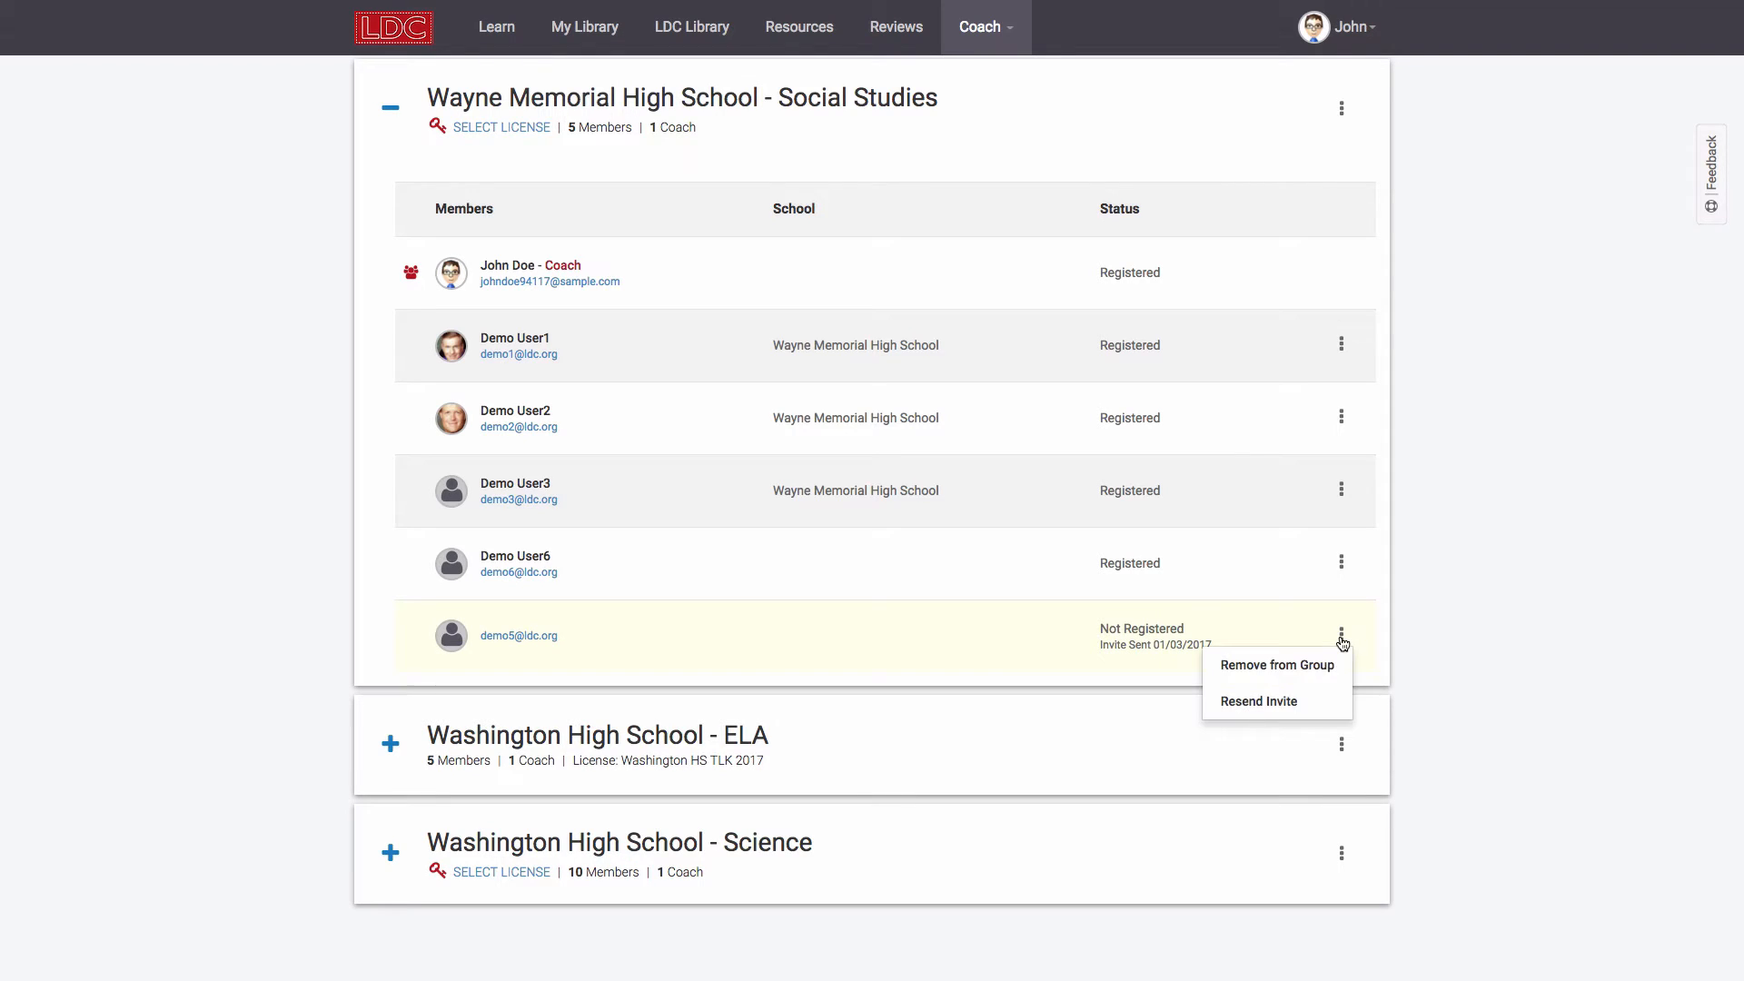
pyautogui.click(1266, 710)
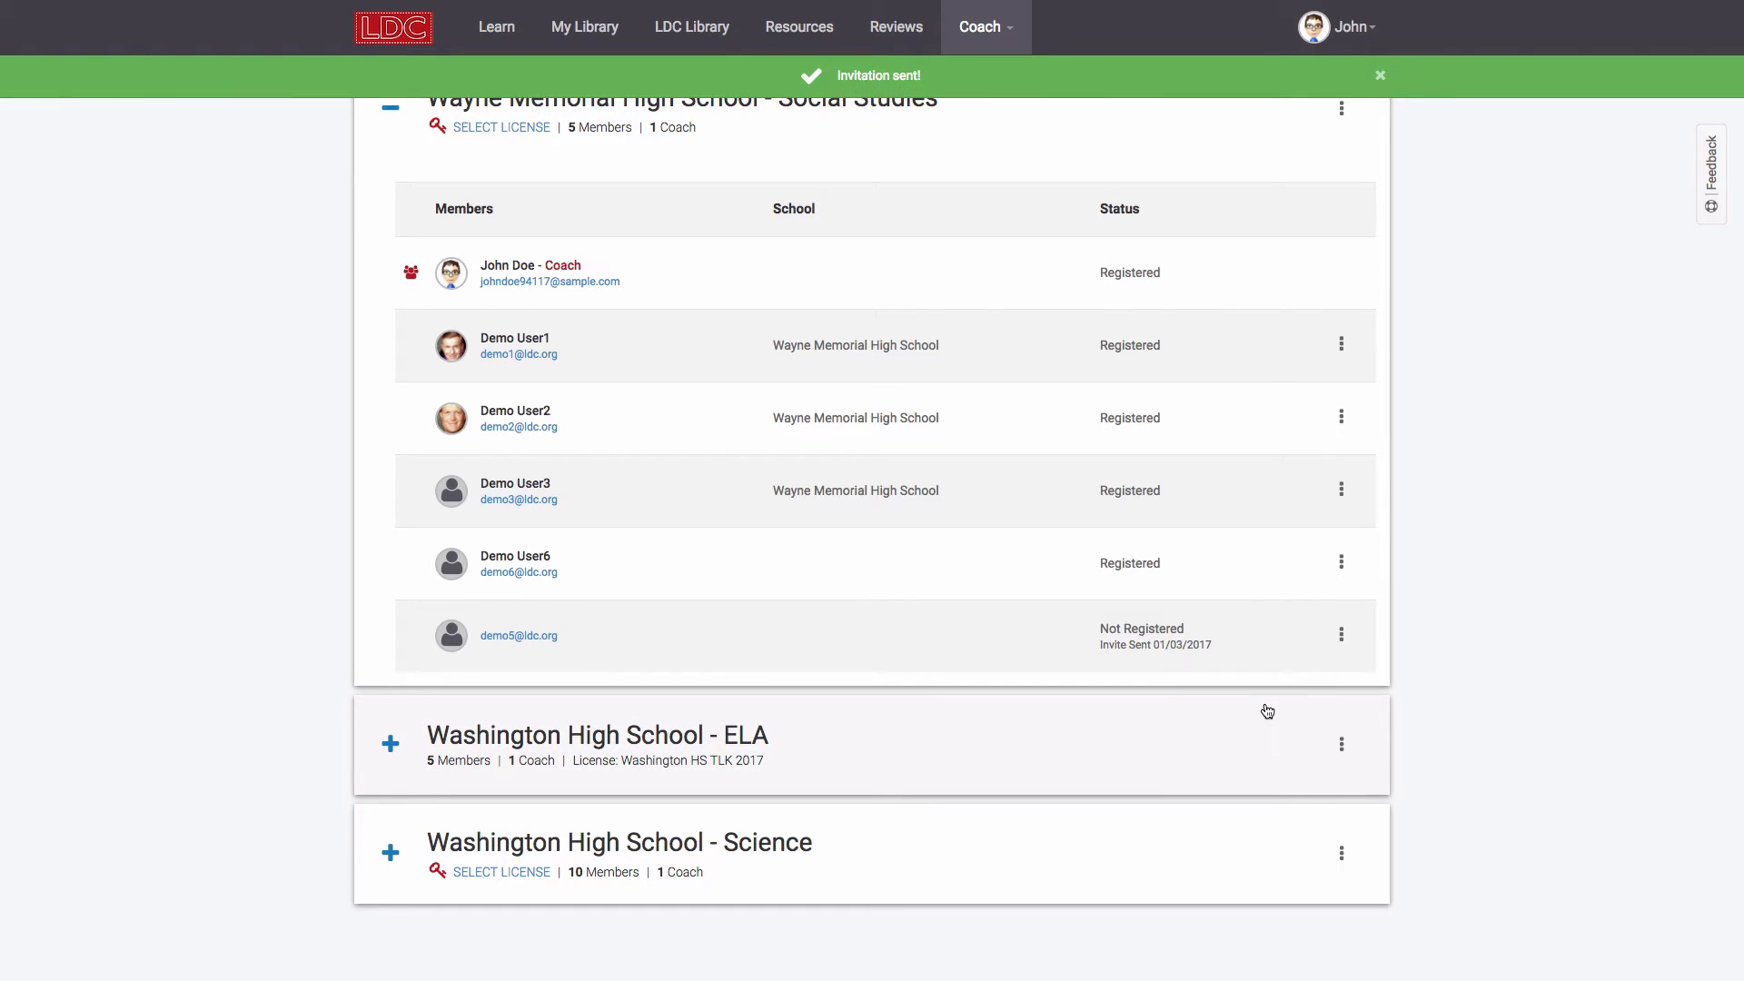
pyautogui.click(1381, 77)
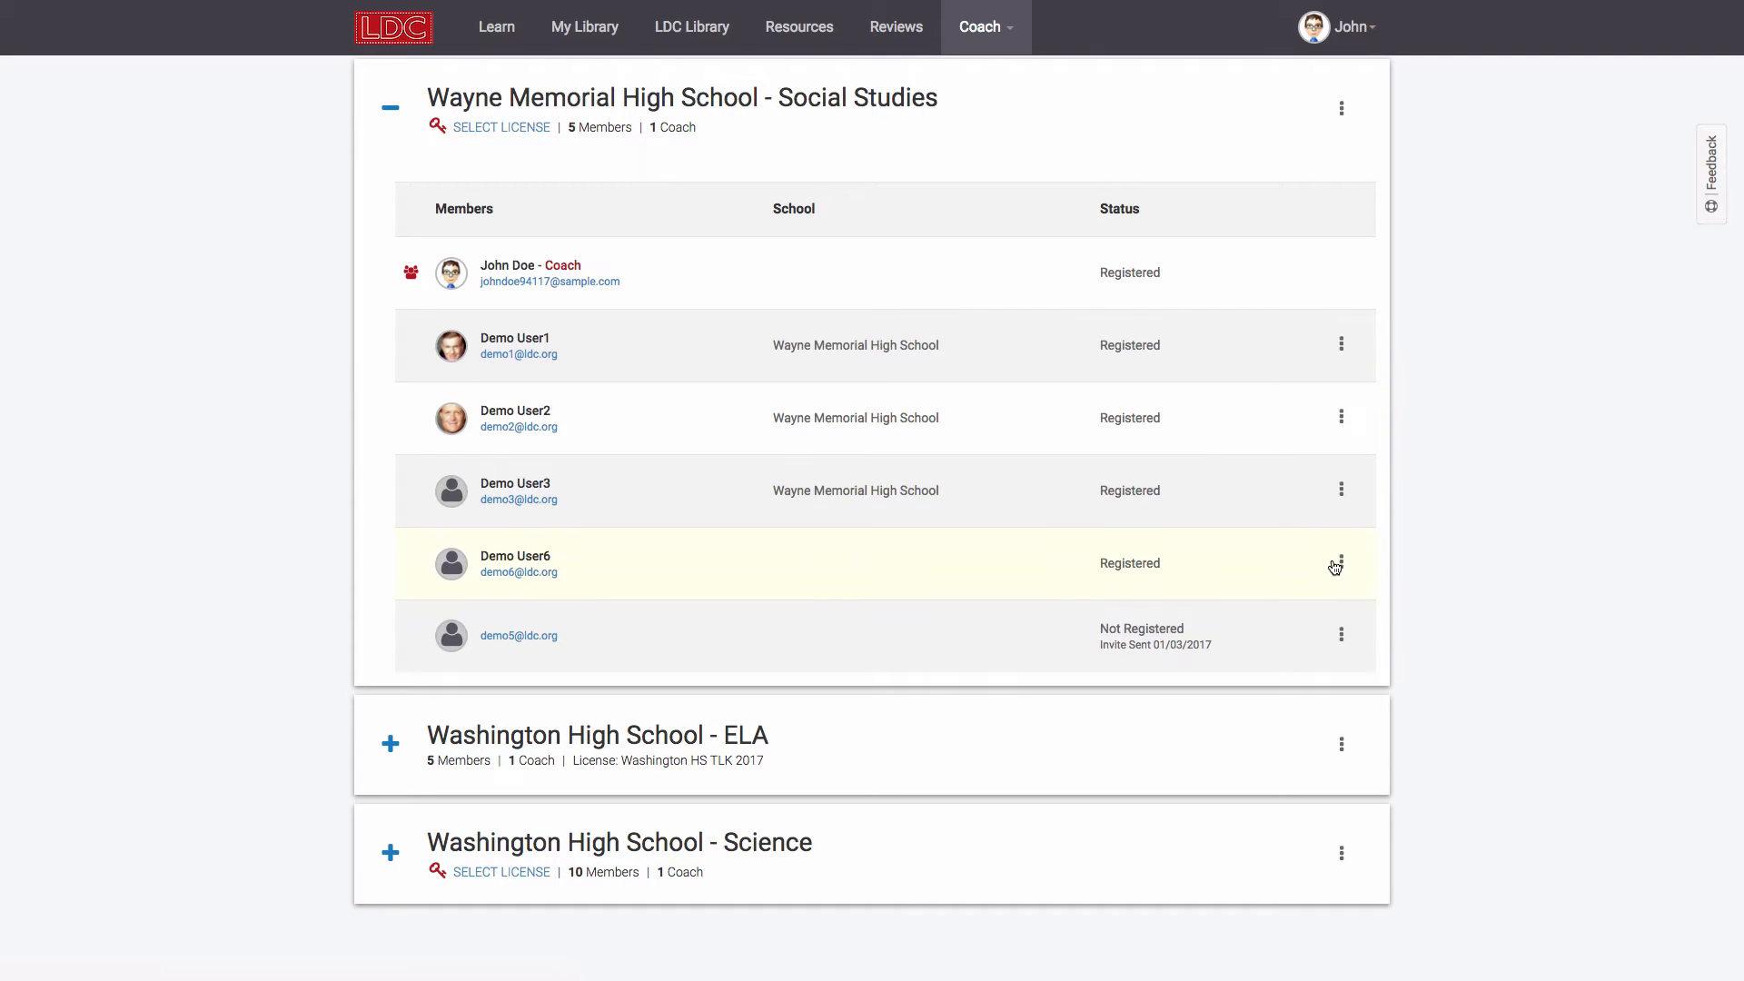
# Step: Remove Demo User6 from the Wayne Memorial group
pyautogui.click(1341, 563)
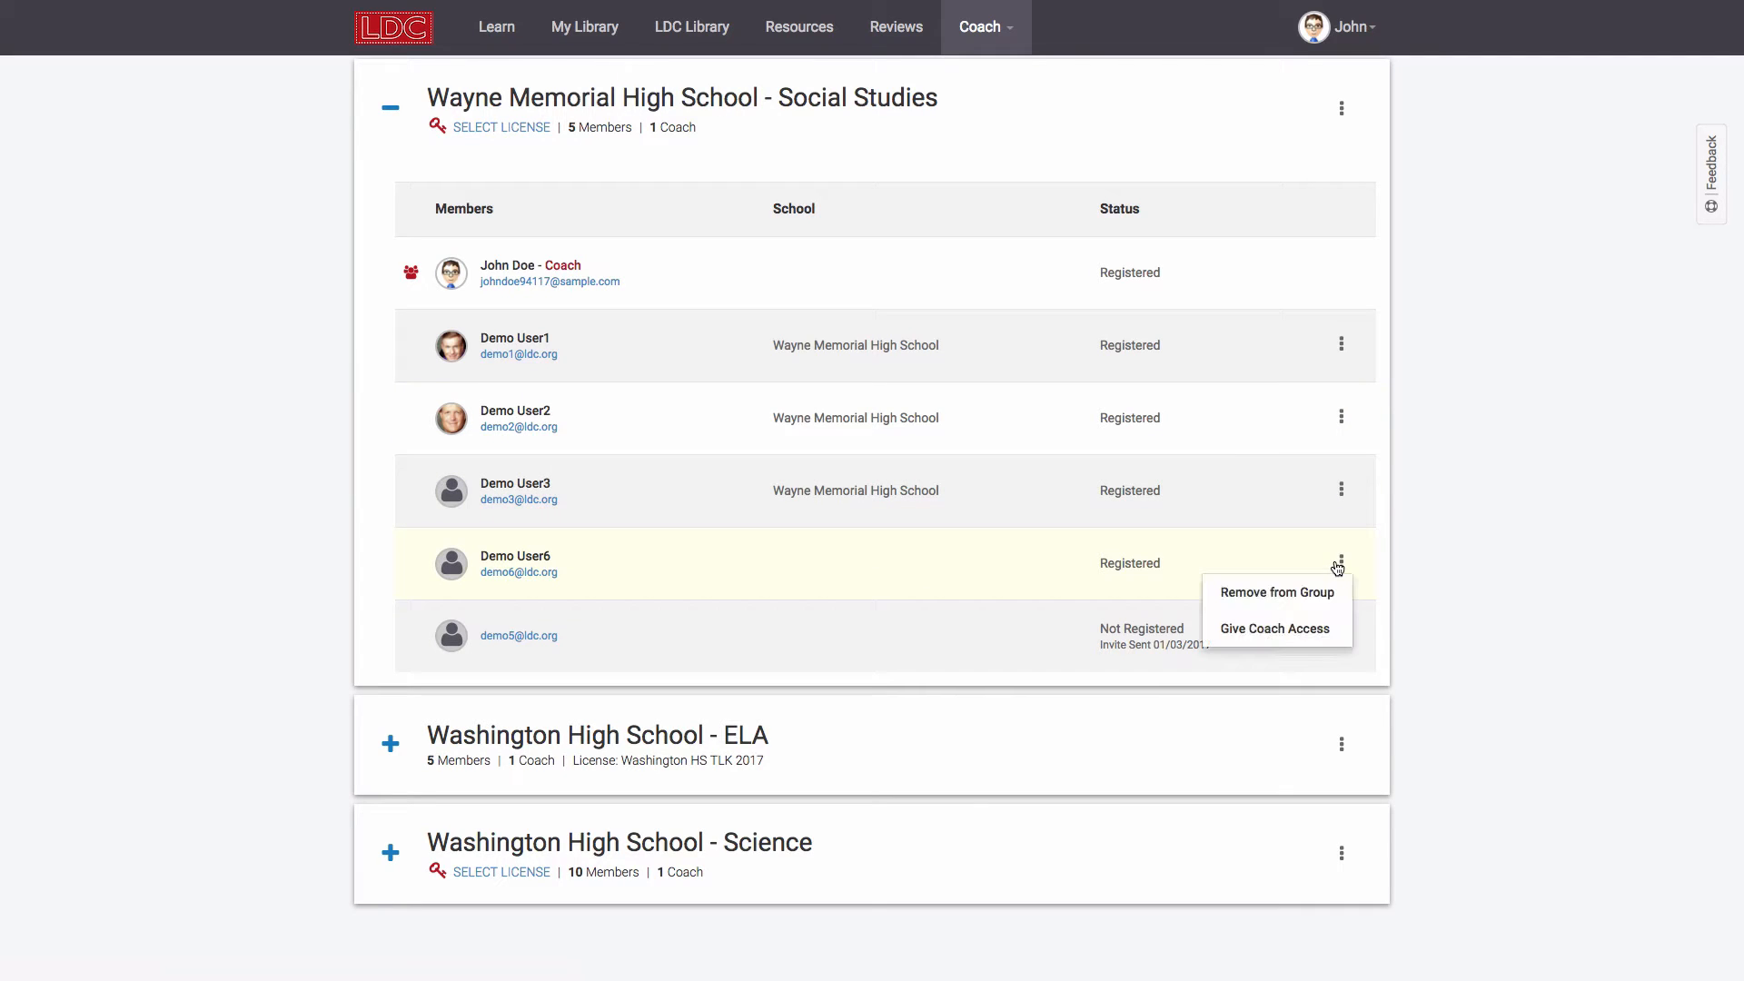
pyautogui.click(1276, 592)
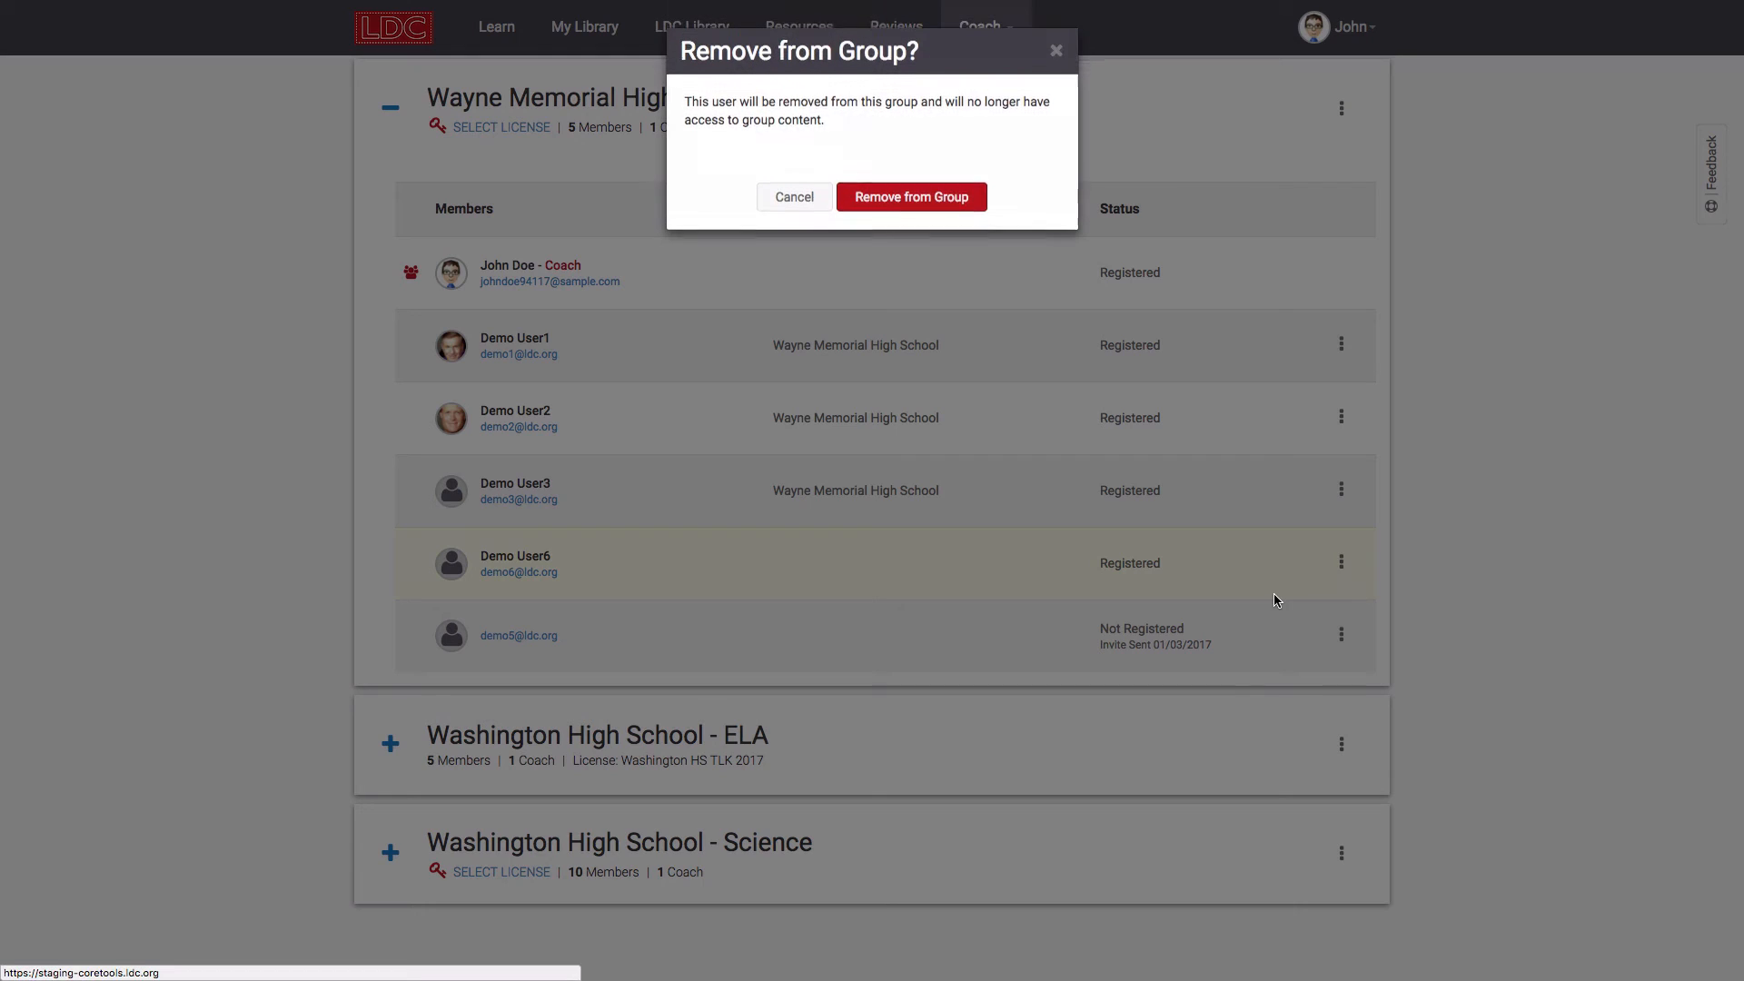
pyautogui.click(895, 201)
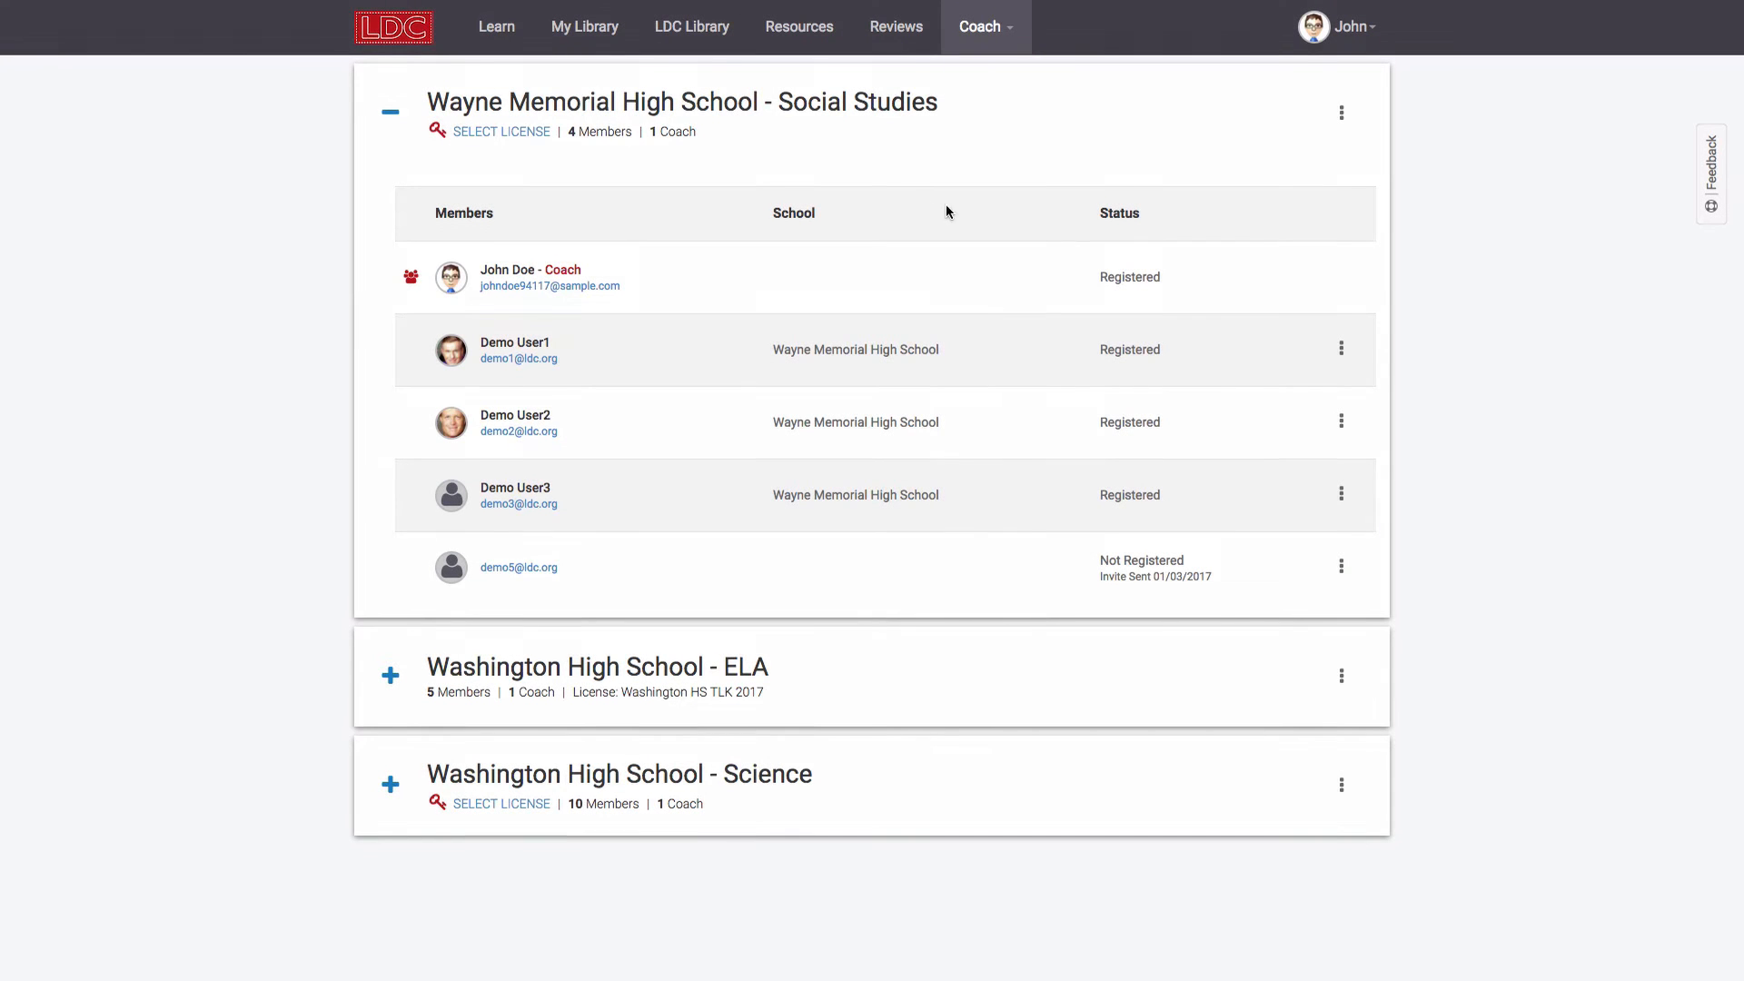
# Step: Give Demo User1 coach access, then remove that coach access again
pyautogui.click(1342, 355)
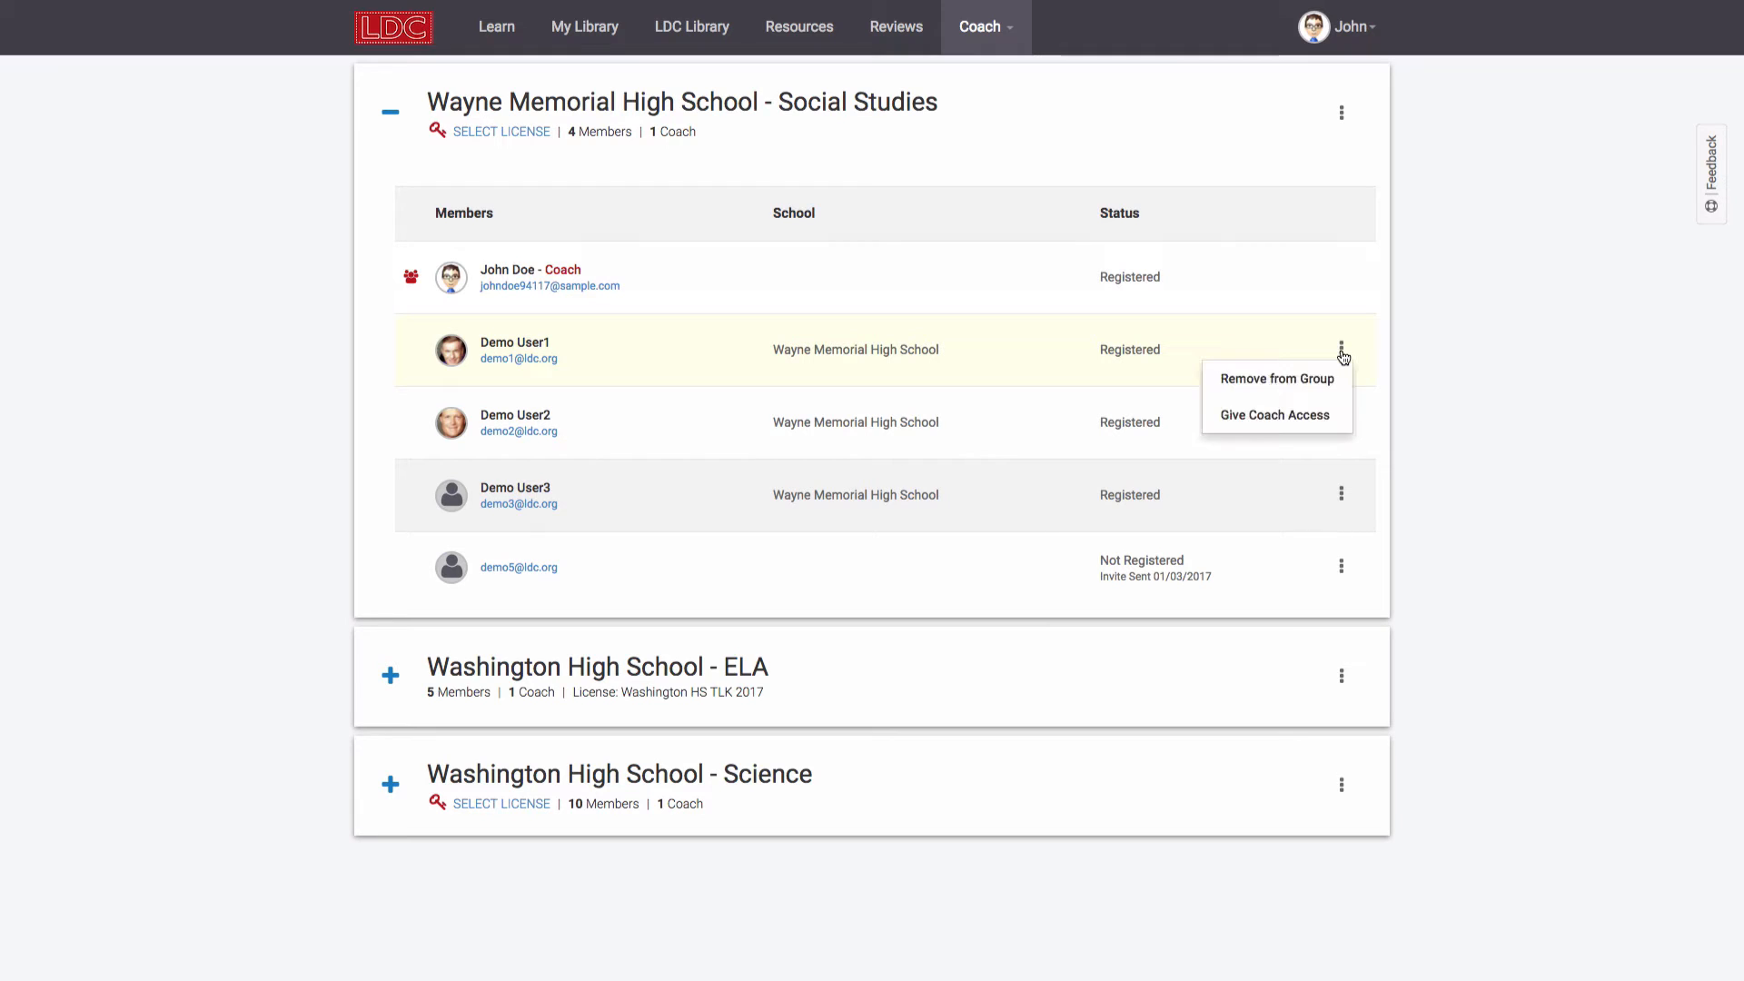
pyautogui.click(1288, 425)
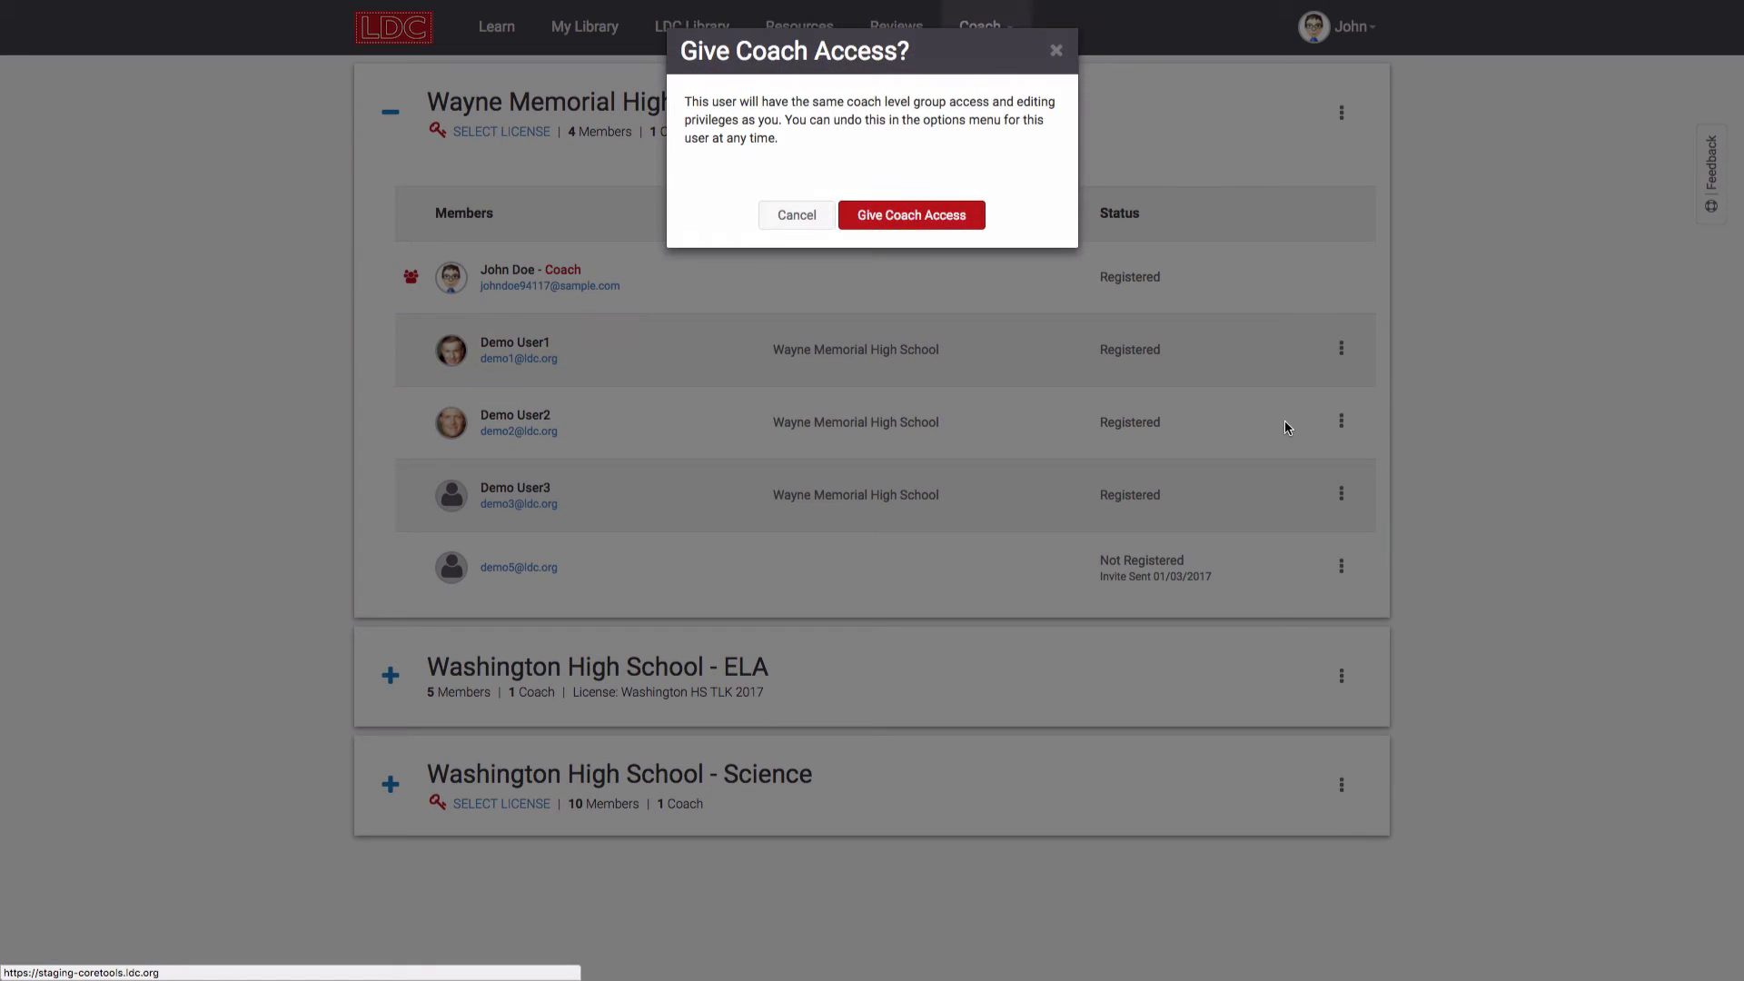
pyautogui.click(913, 223)
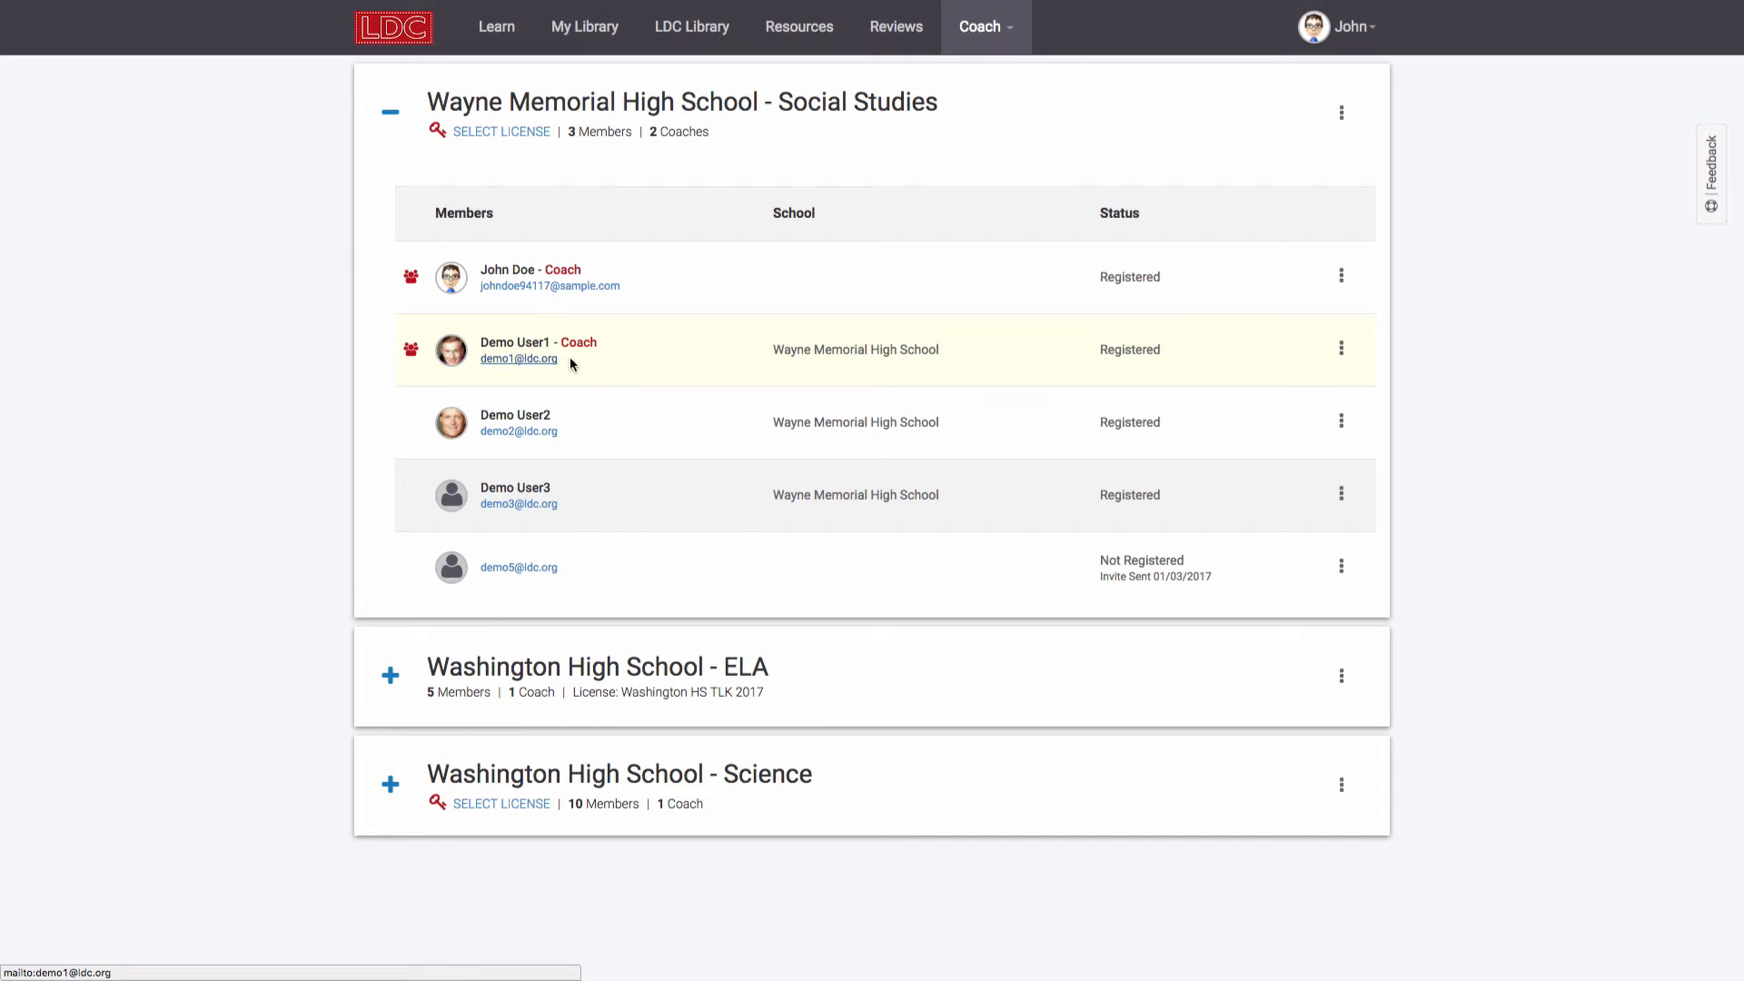
pyautogui.click(1341, 349)
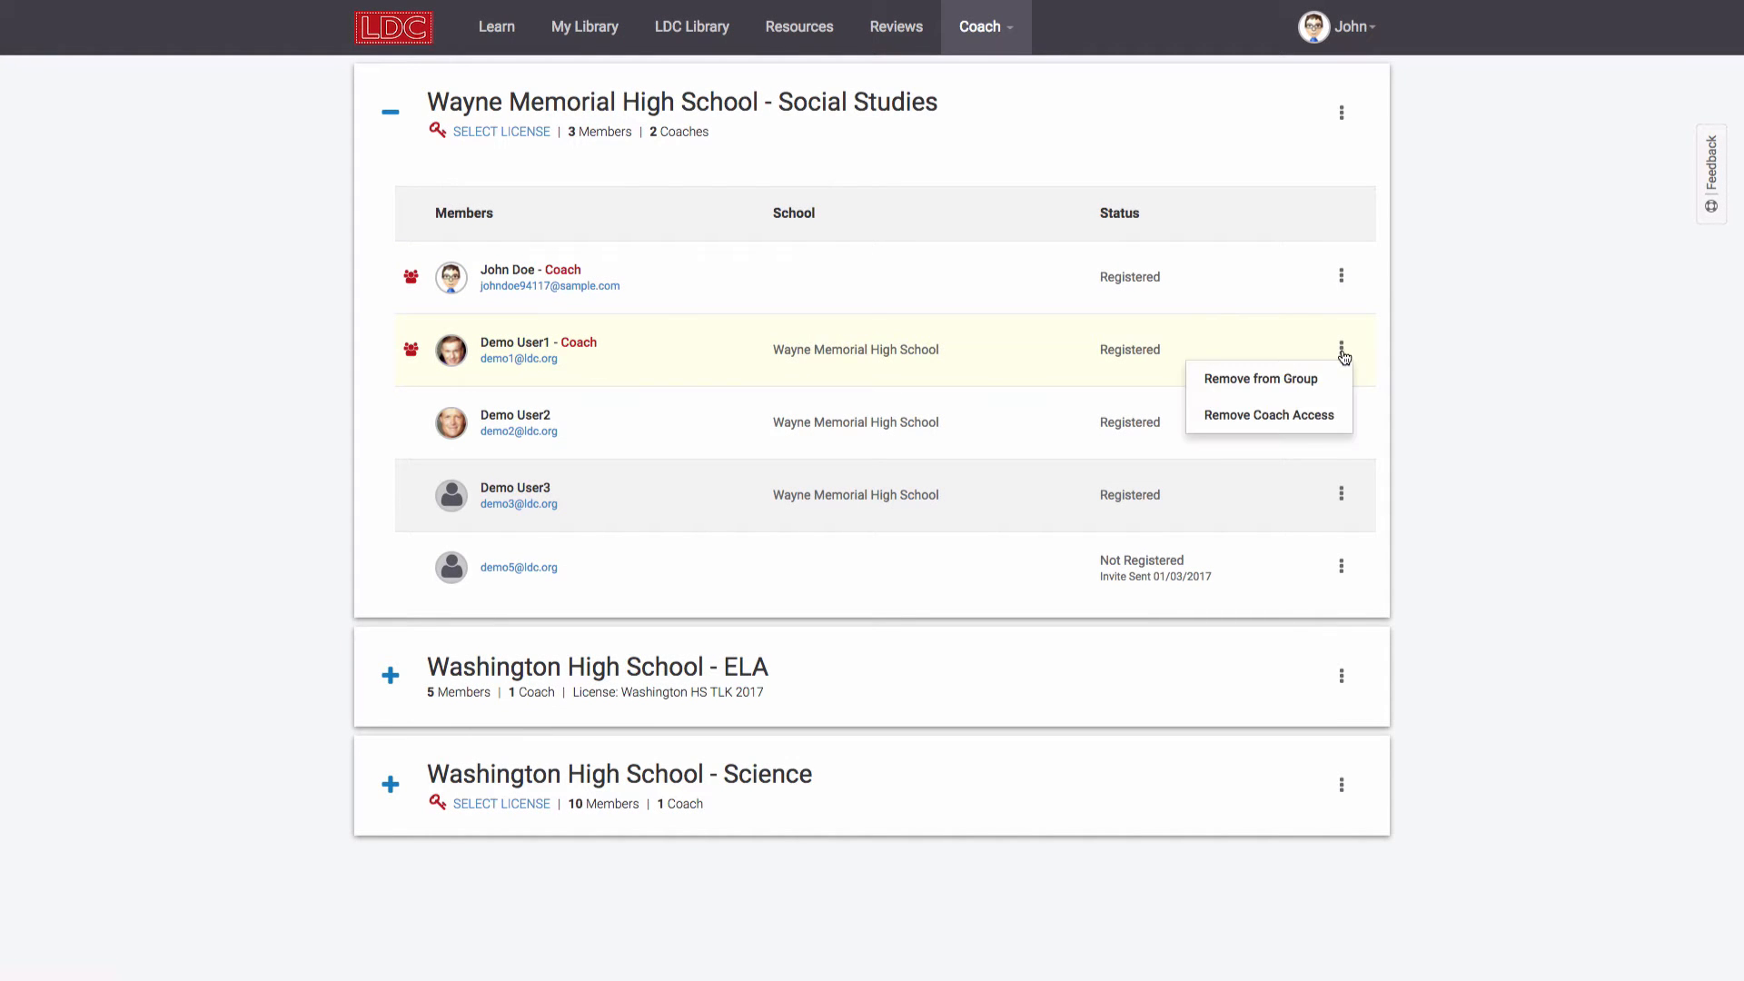
pyautogui.click(1298, 421)
pyautogui.click(931, 197)
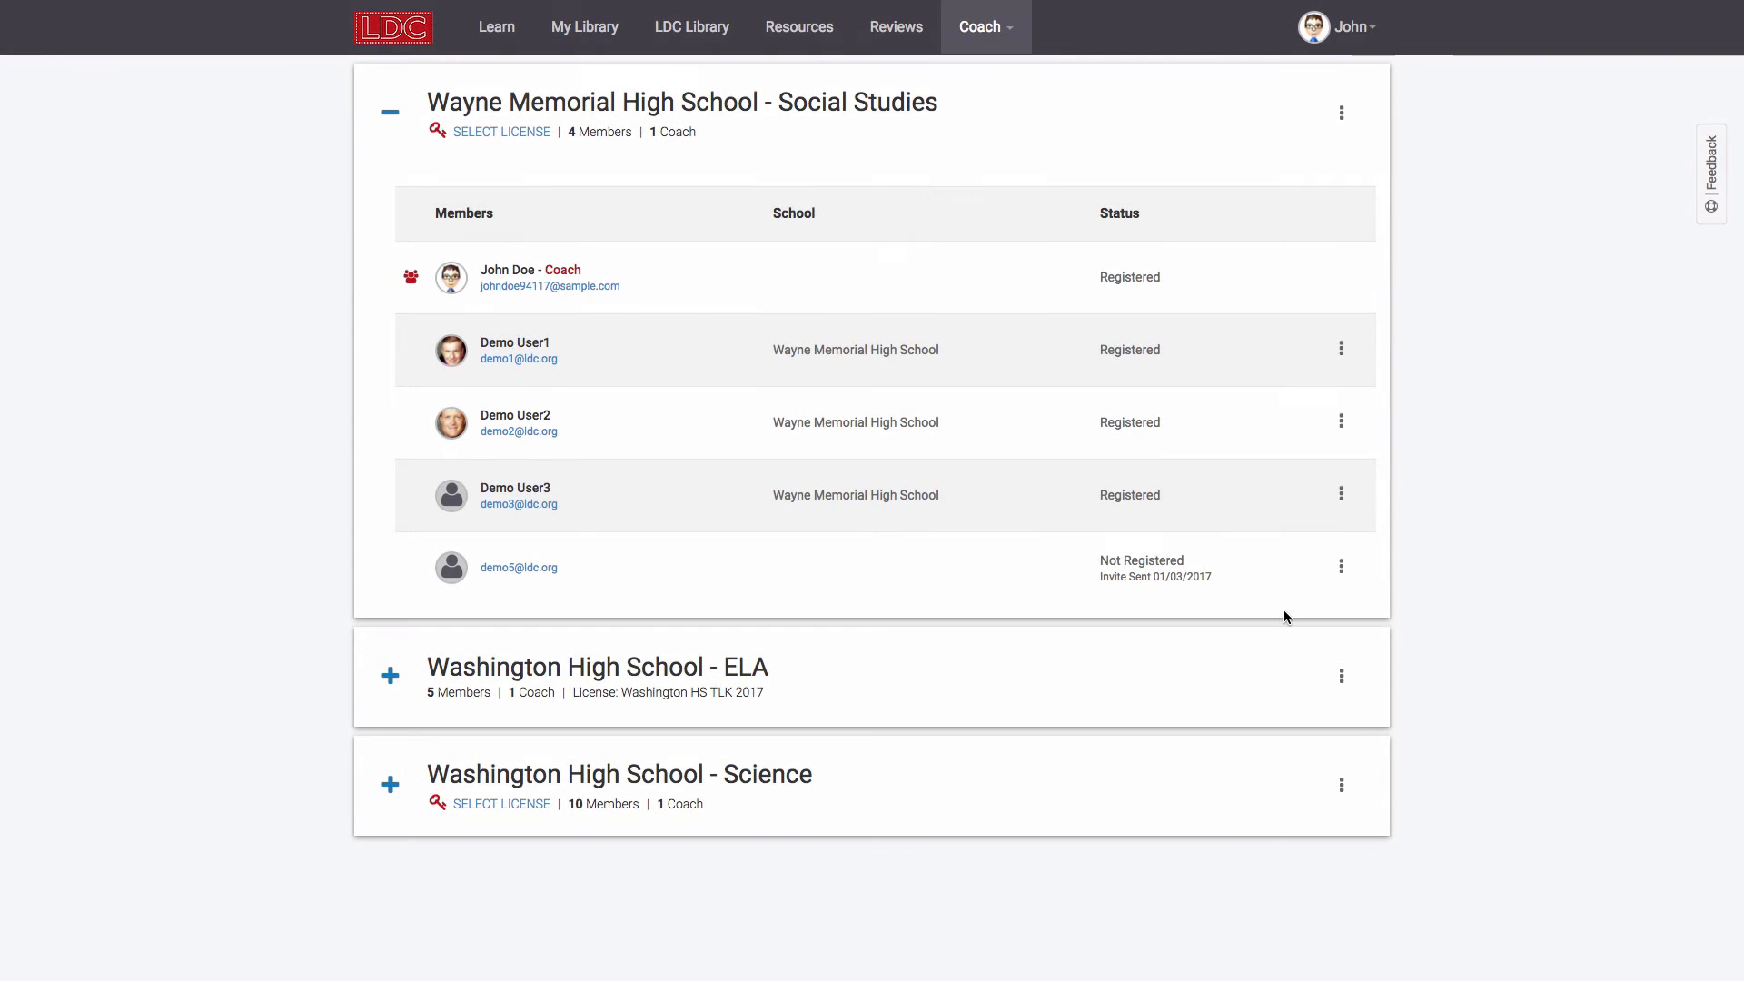
# Step: Rename the Science group to 'Washington High School - Science & Social Studies' and save
pyautogui.click(1340, 785)
pyautogui.click(1308, 848)
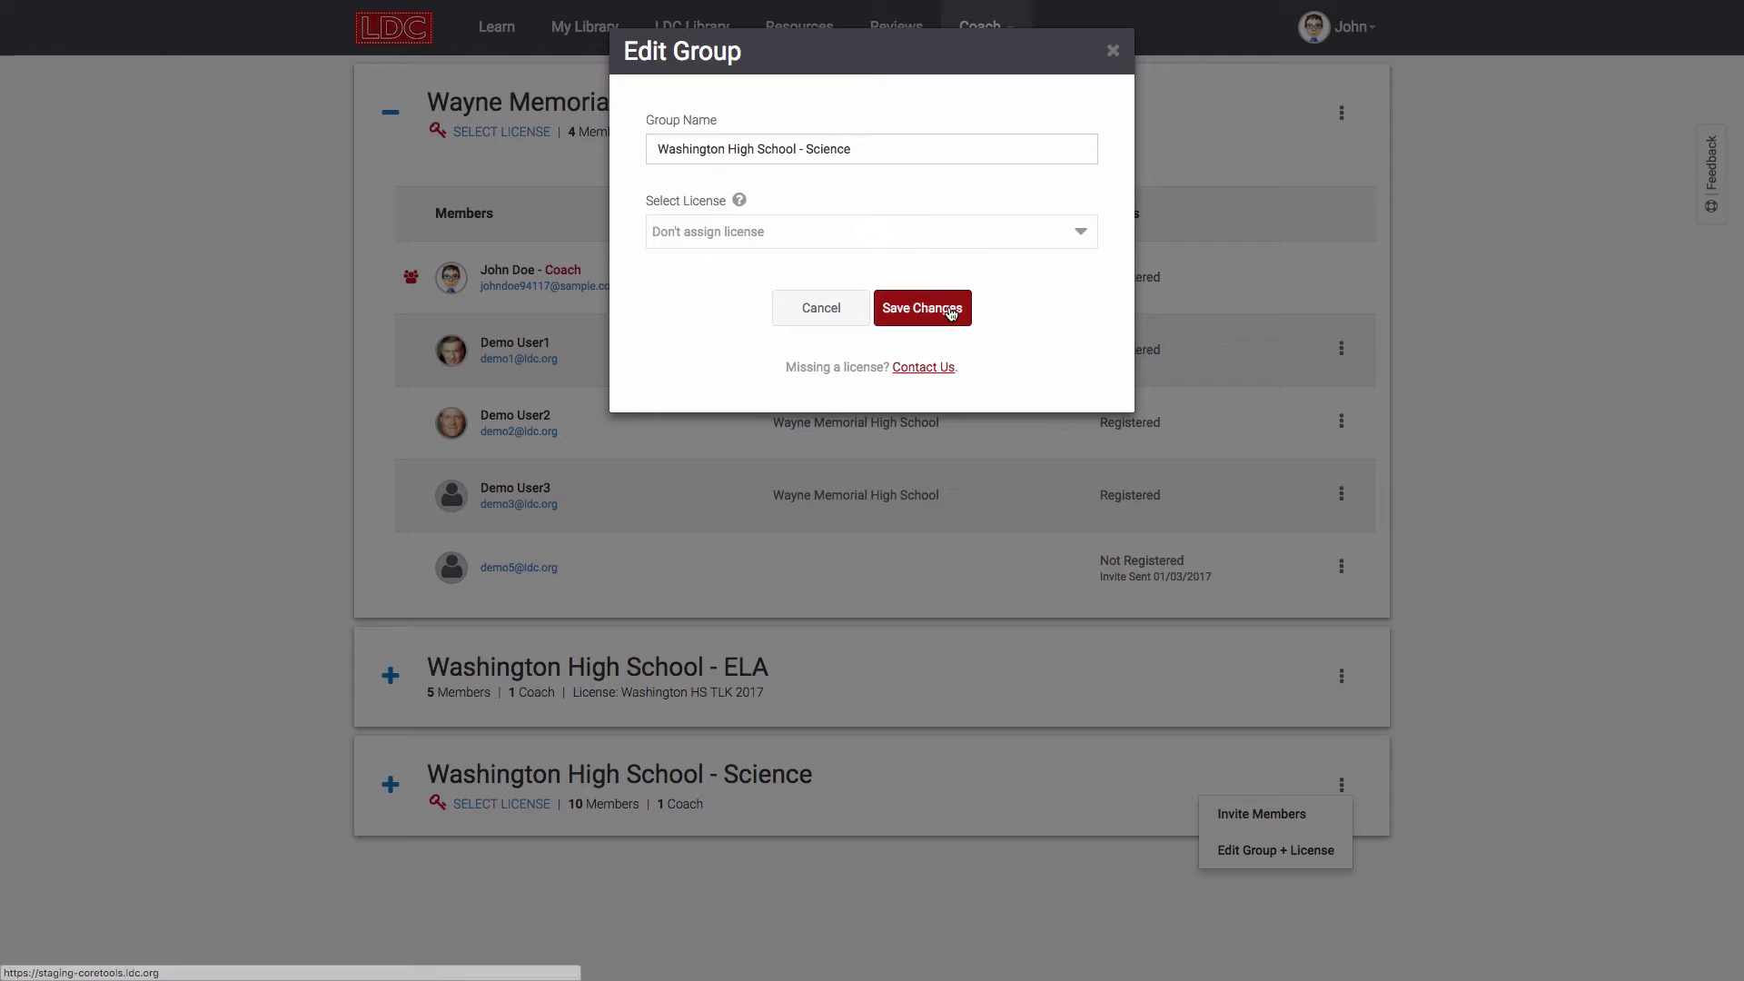
pyautogui.click(881, 157)
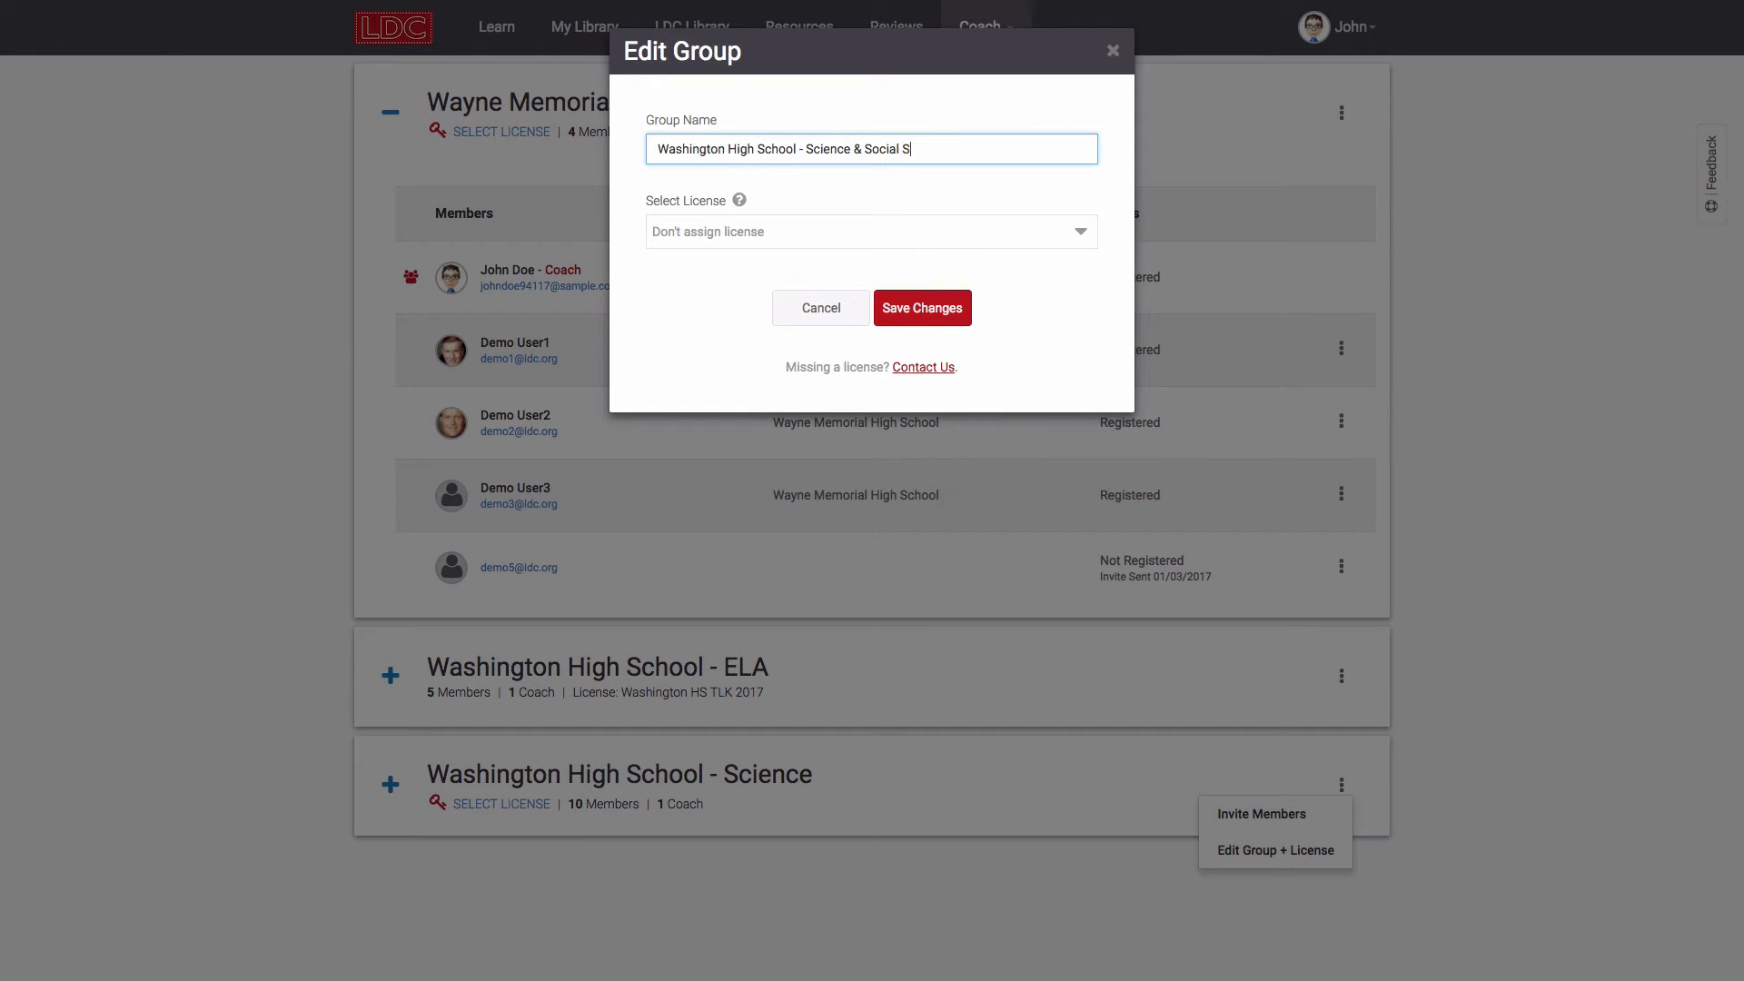
pyautogui.write('& Social Studies')
pyautogui.click(919, 314)
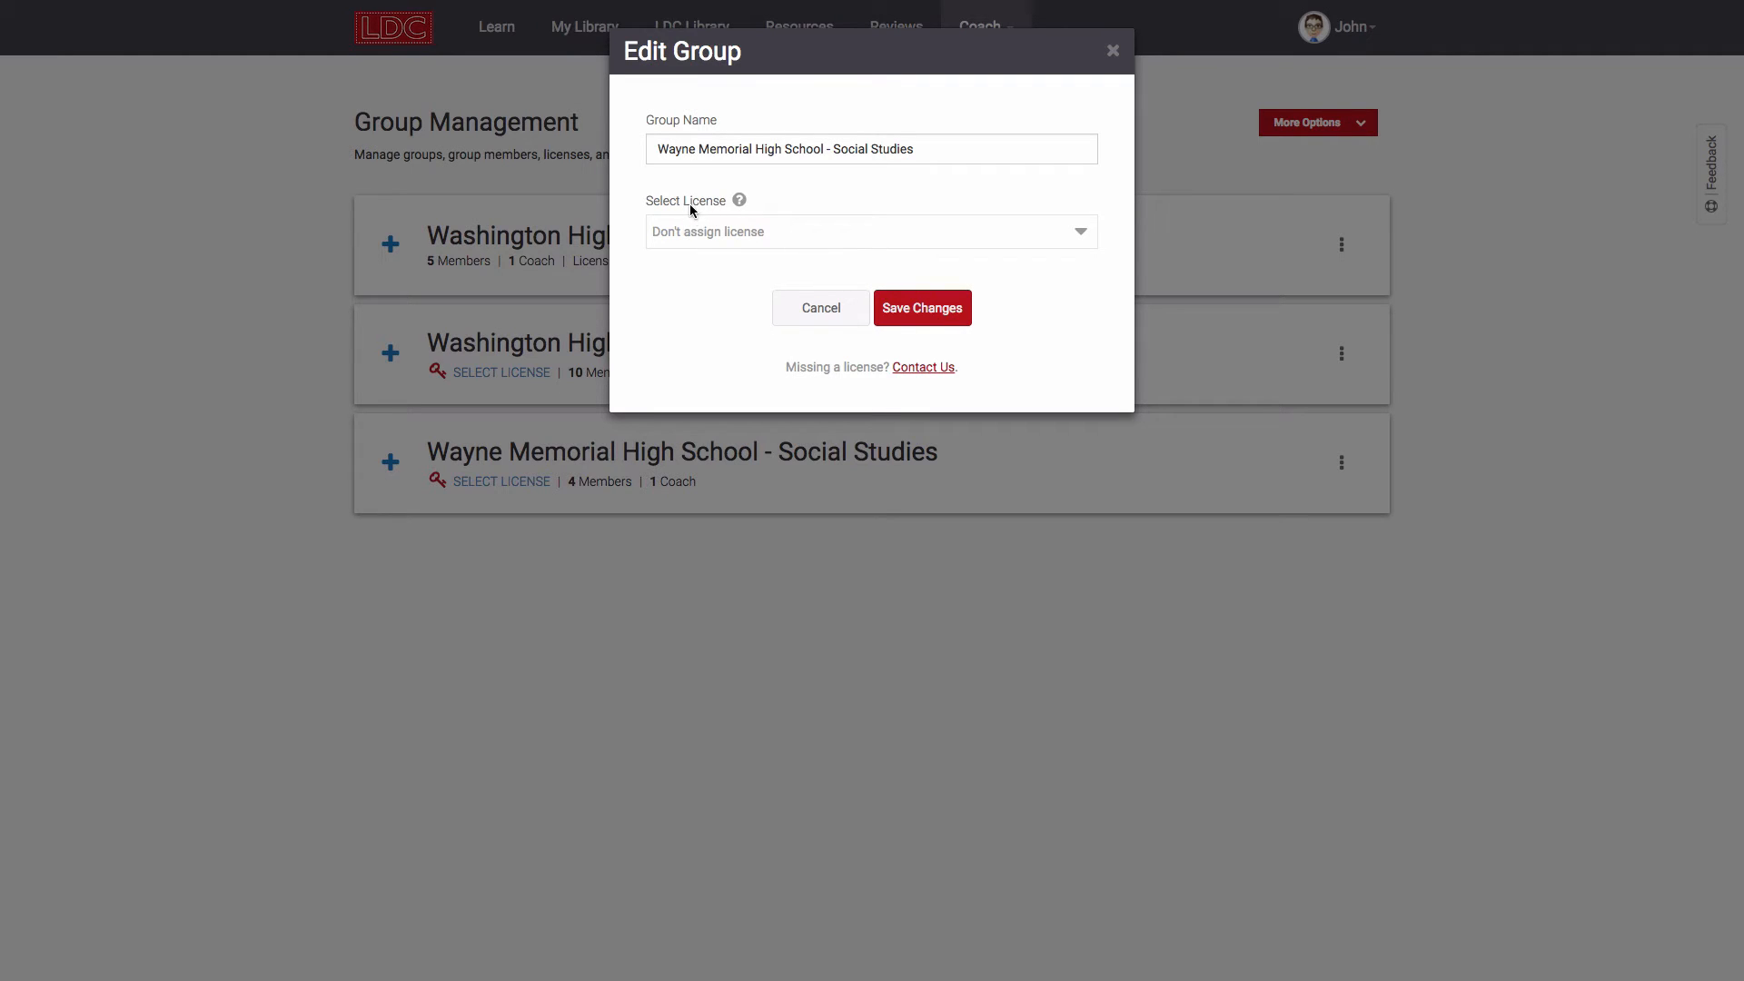
# Step: Review Wayne Memorial's available licenses, keep 'Don't assign license', and cancel the editor
pyautogui.click(1068, 242)
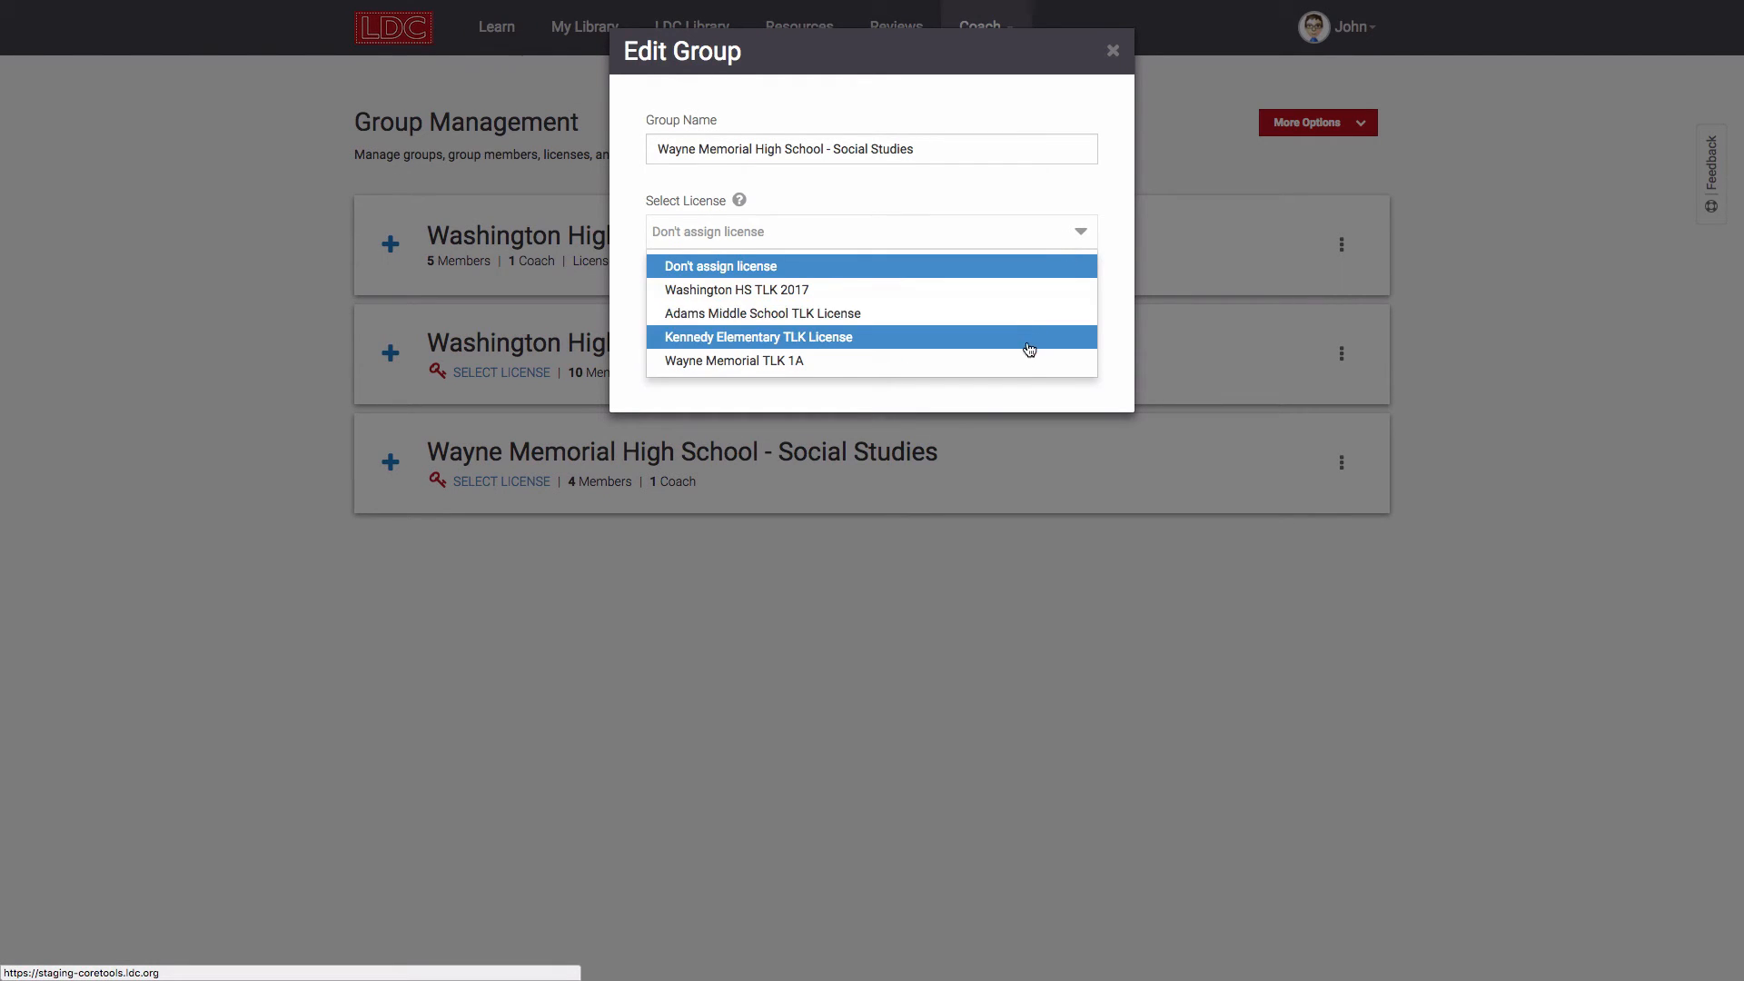
pyautogui.click(1118, 341)
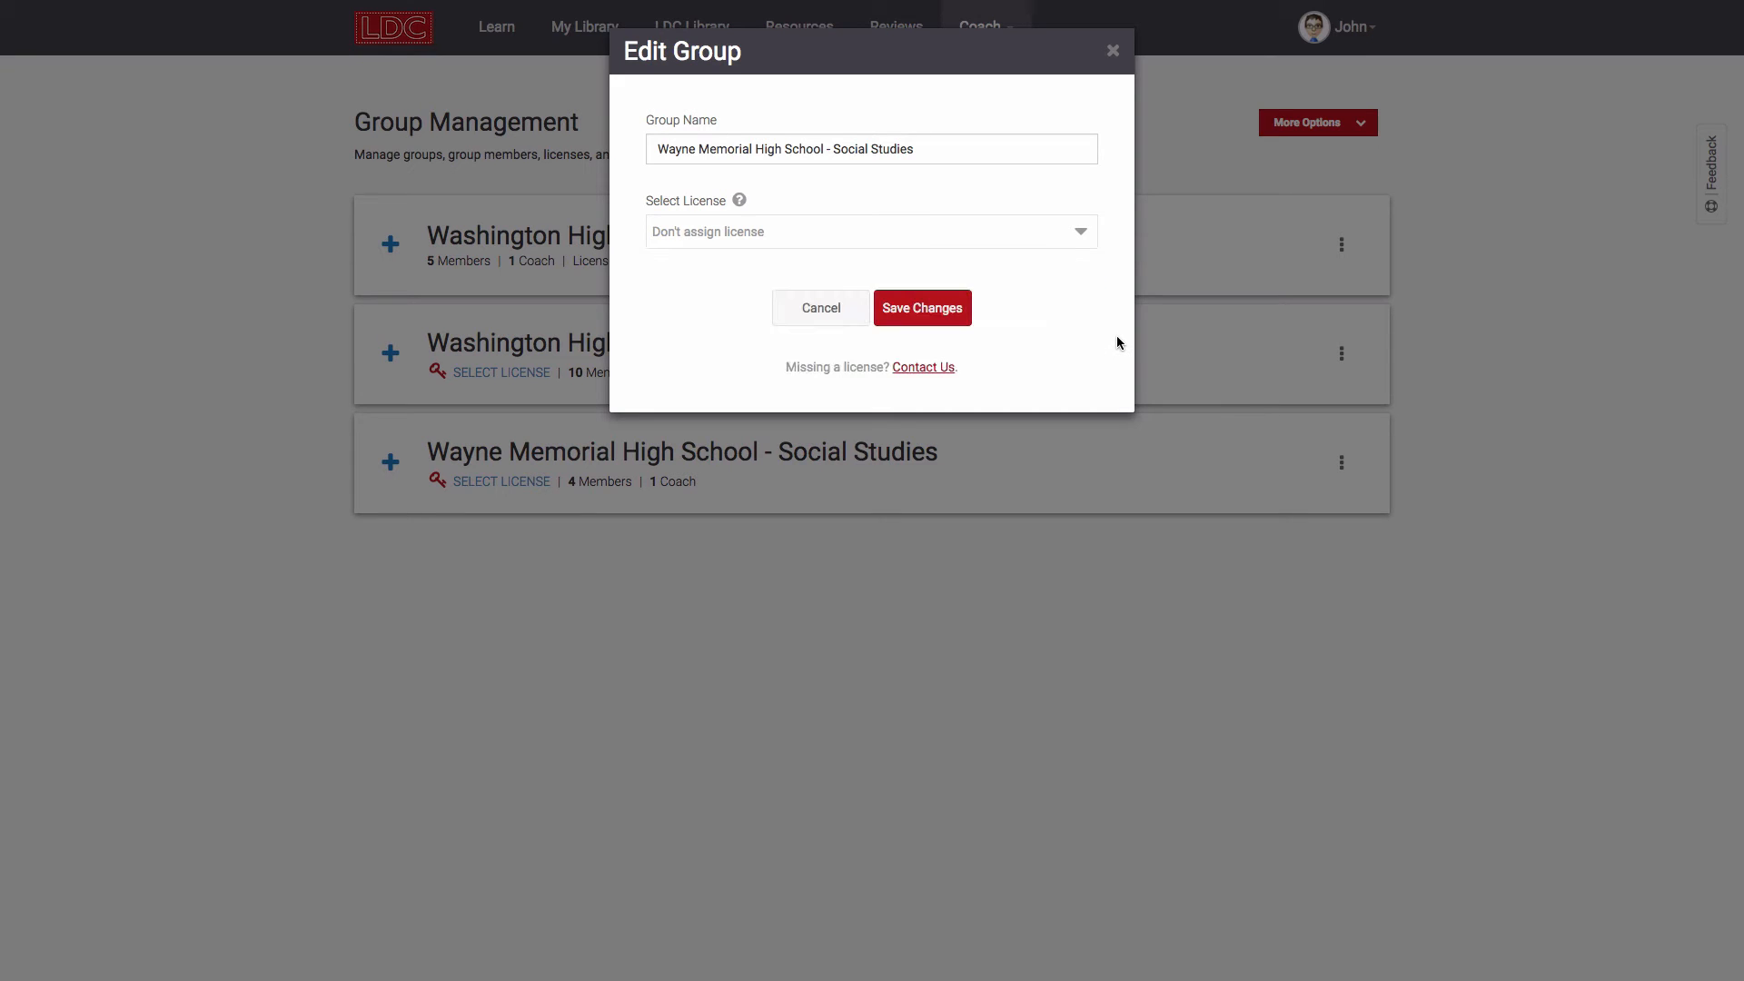
pyautogui.click(822, 311)
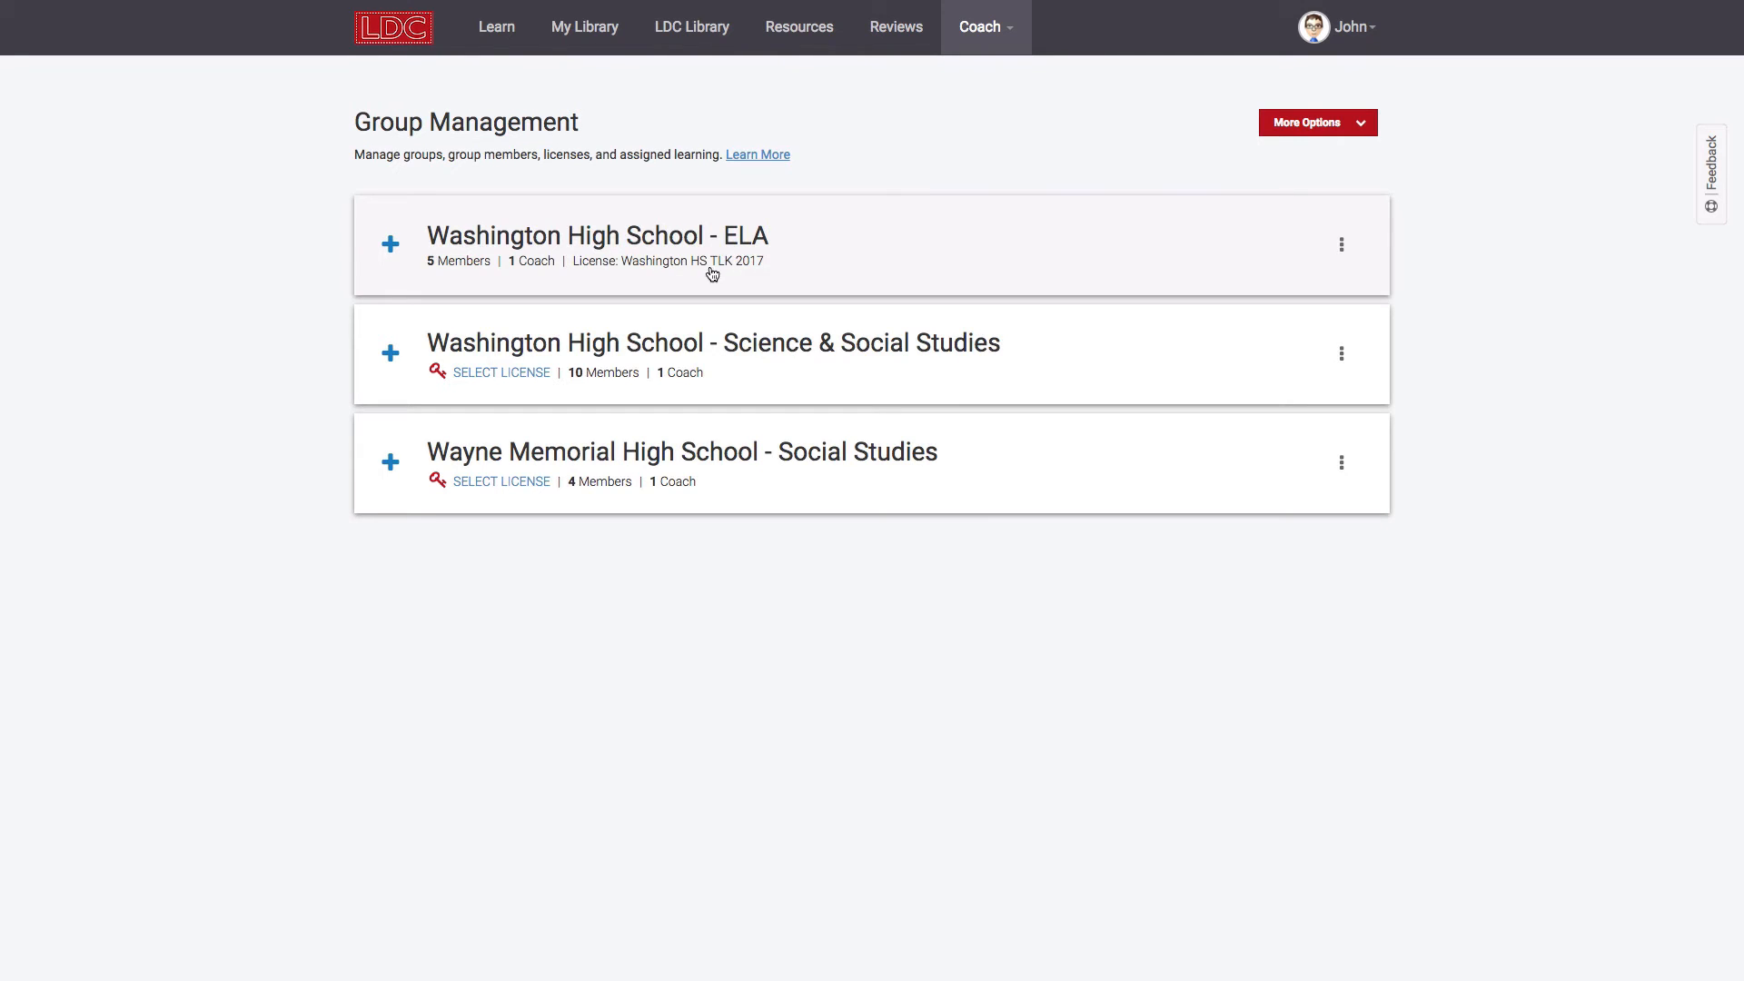
# Step: Open and cancel the ELA group's Edit Group + License dialog, then expand its members
pyautogui.click(1340, 246)
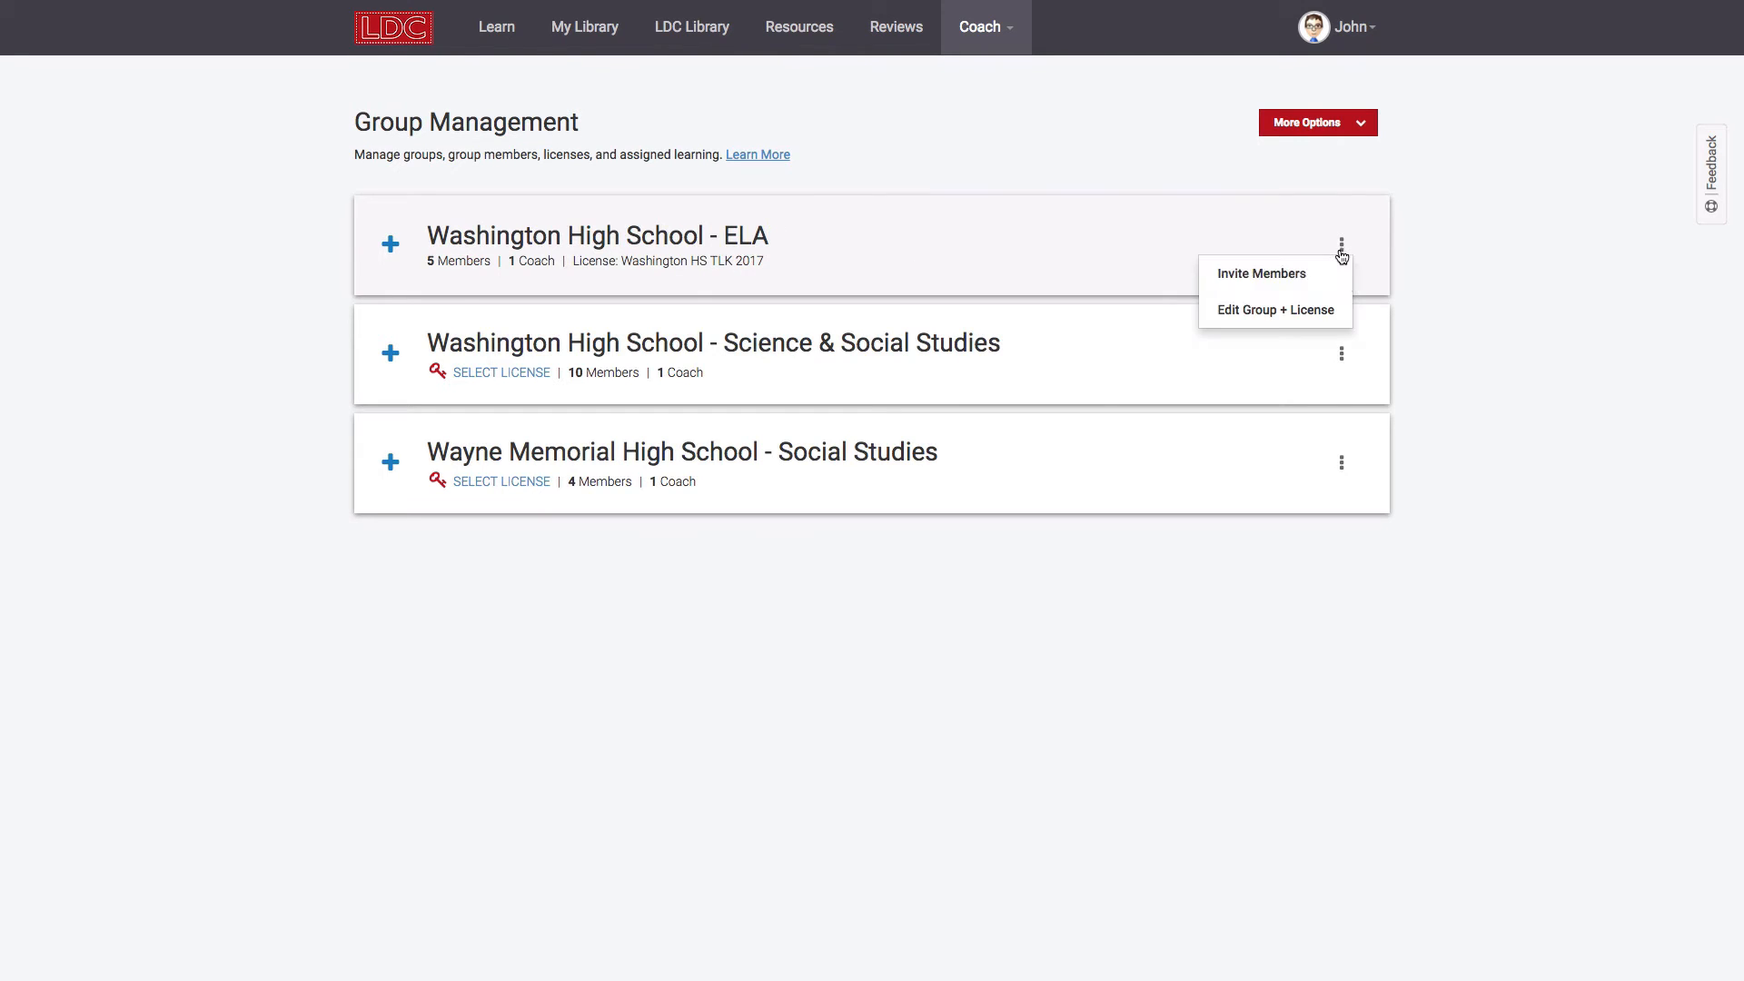
pyautogui.click(1324, 310)
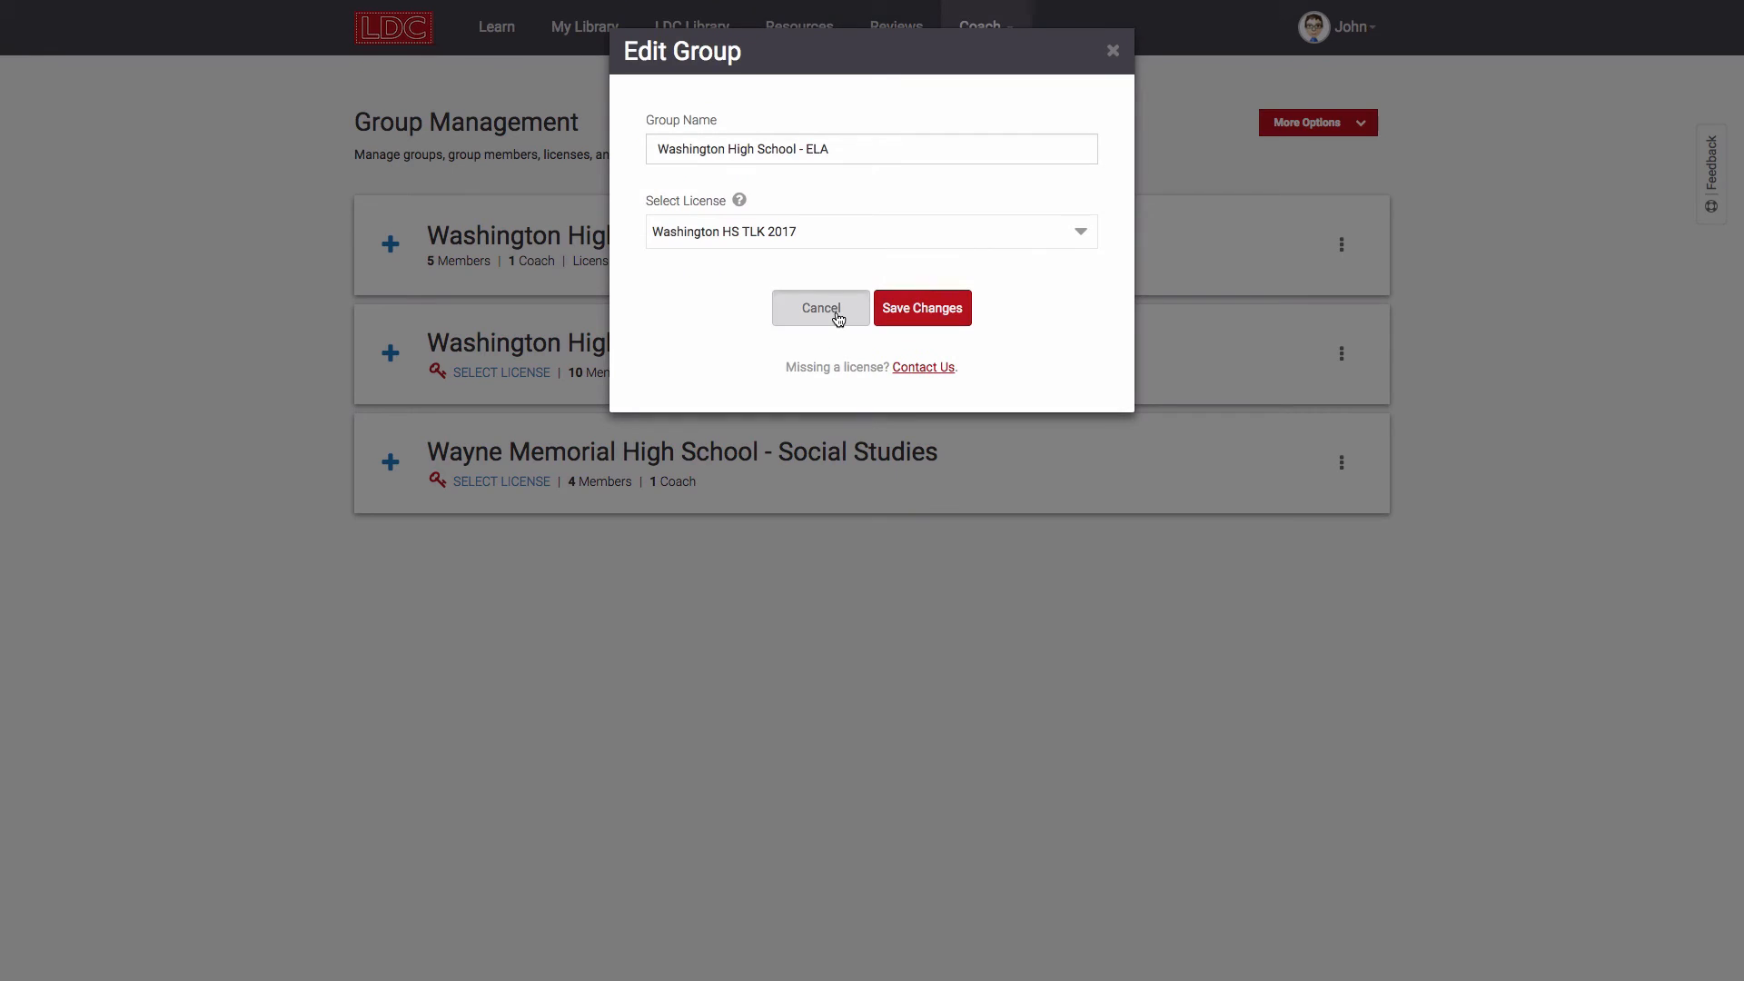
pyautogui.click(820, 308)
pyautogui.click(1272, 245)
# Step: Open the ELA group's Invite Members form and cancel it without sending
pyautogui.click(1341, 244)
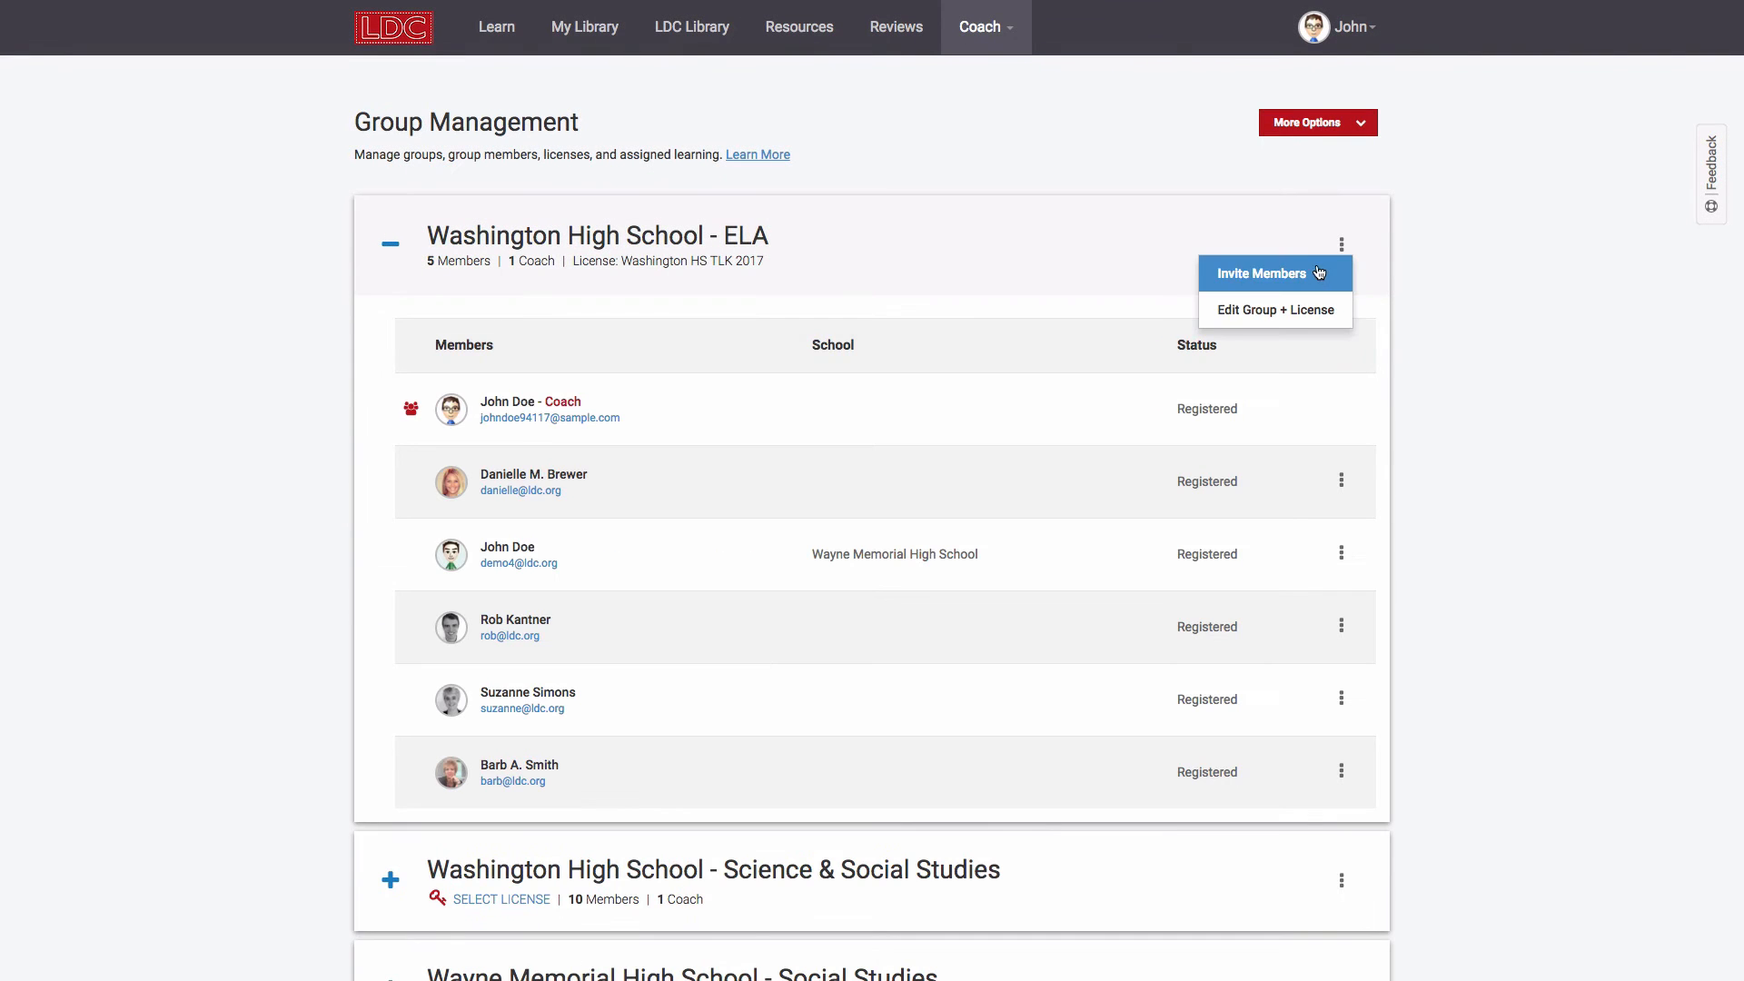
pyautogui.click(1318, 273)
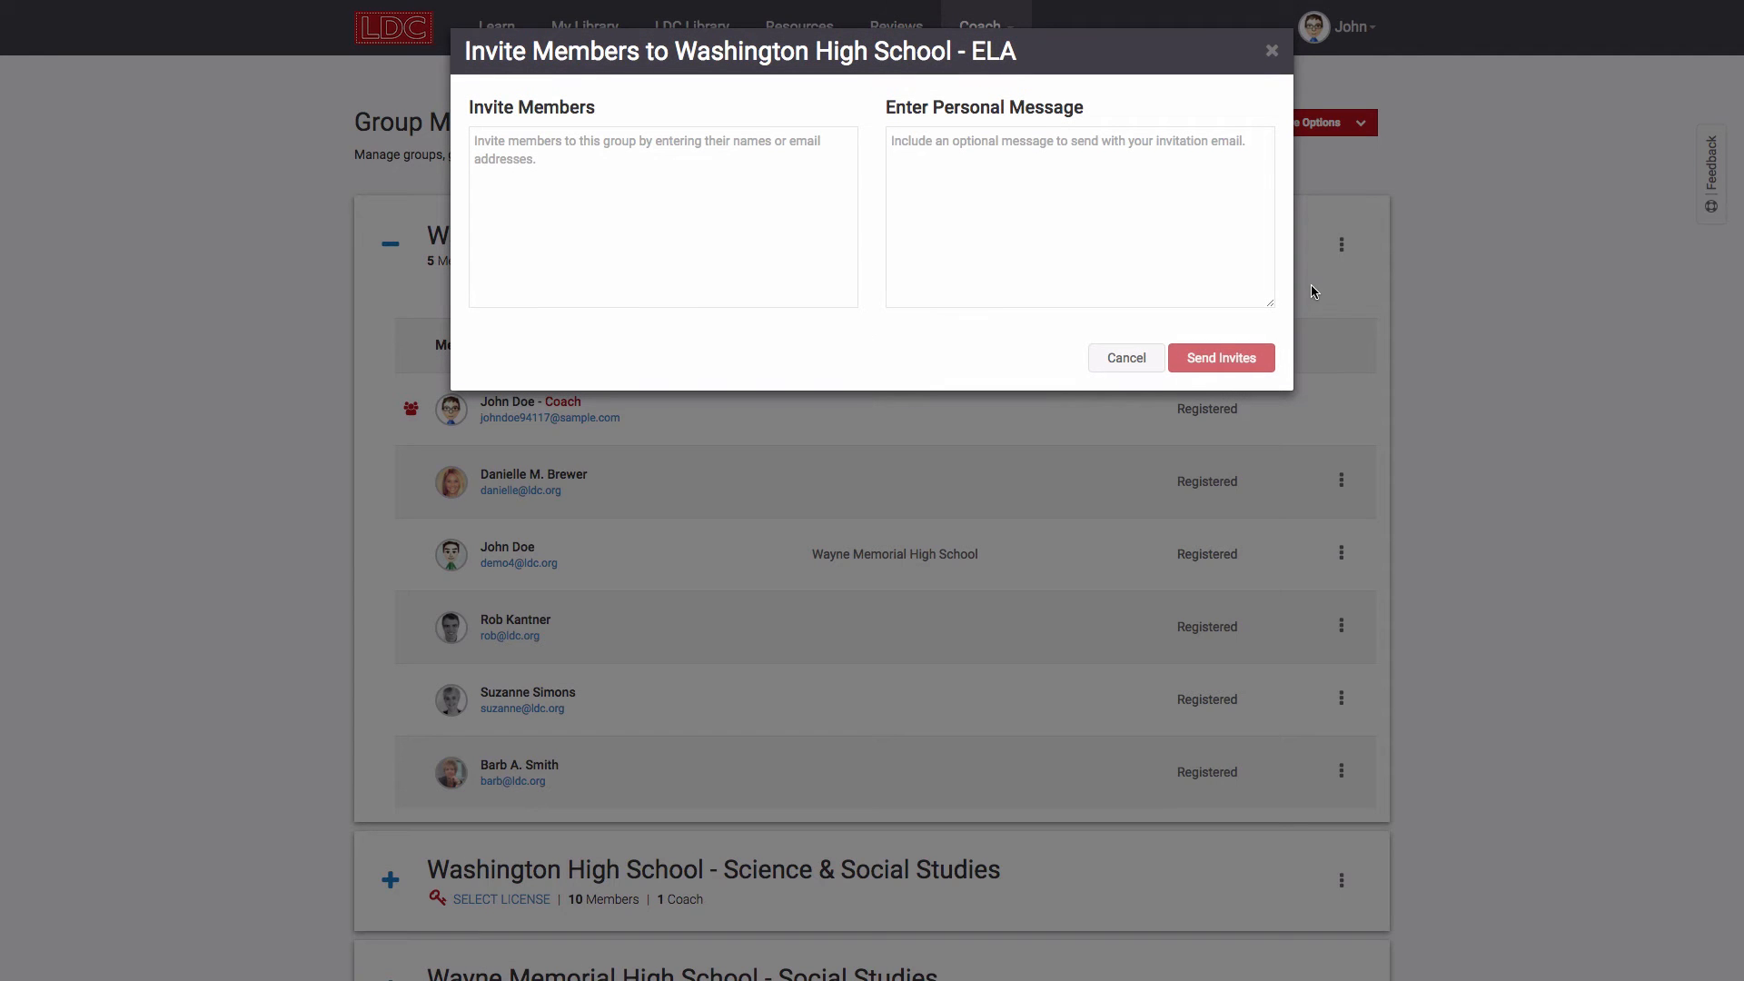
pyautogui.click(1142, 357)
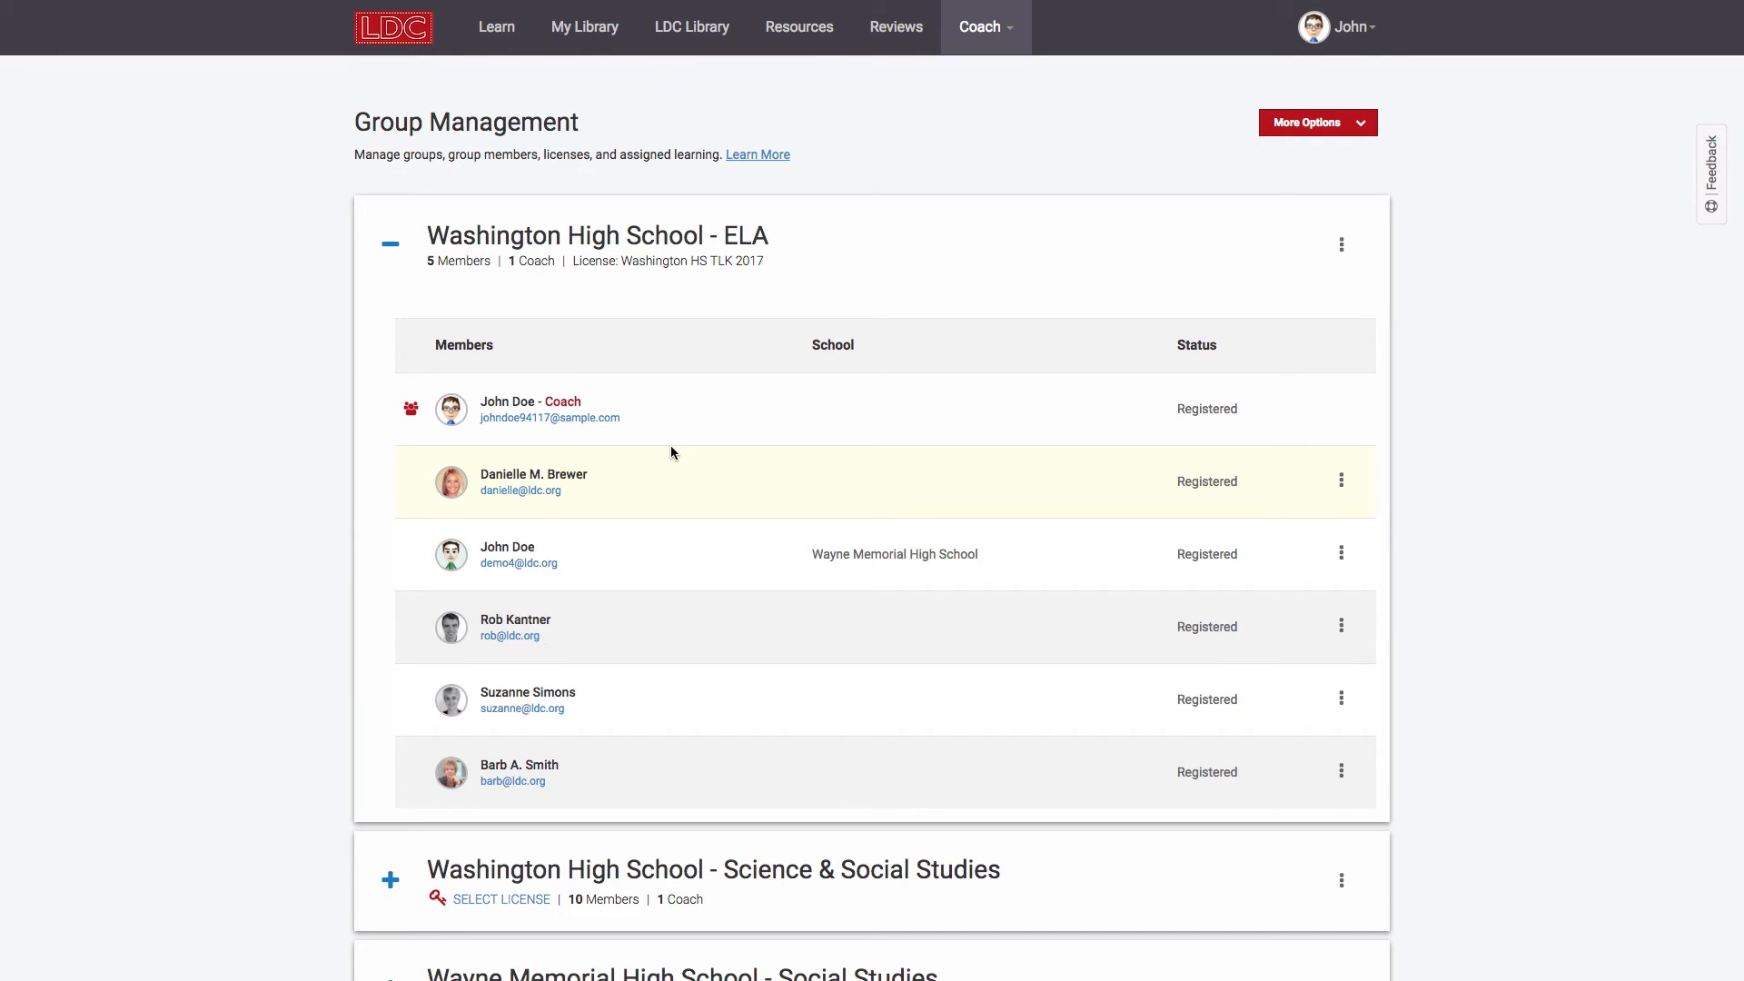
# Step: Open the Learn lesson of 2.3 Crafting an LDC Skills List in Develop a Plan and scroll through it
pyautogui.click(498, 40)
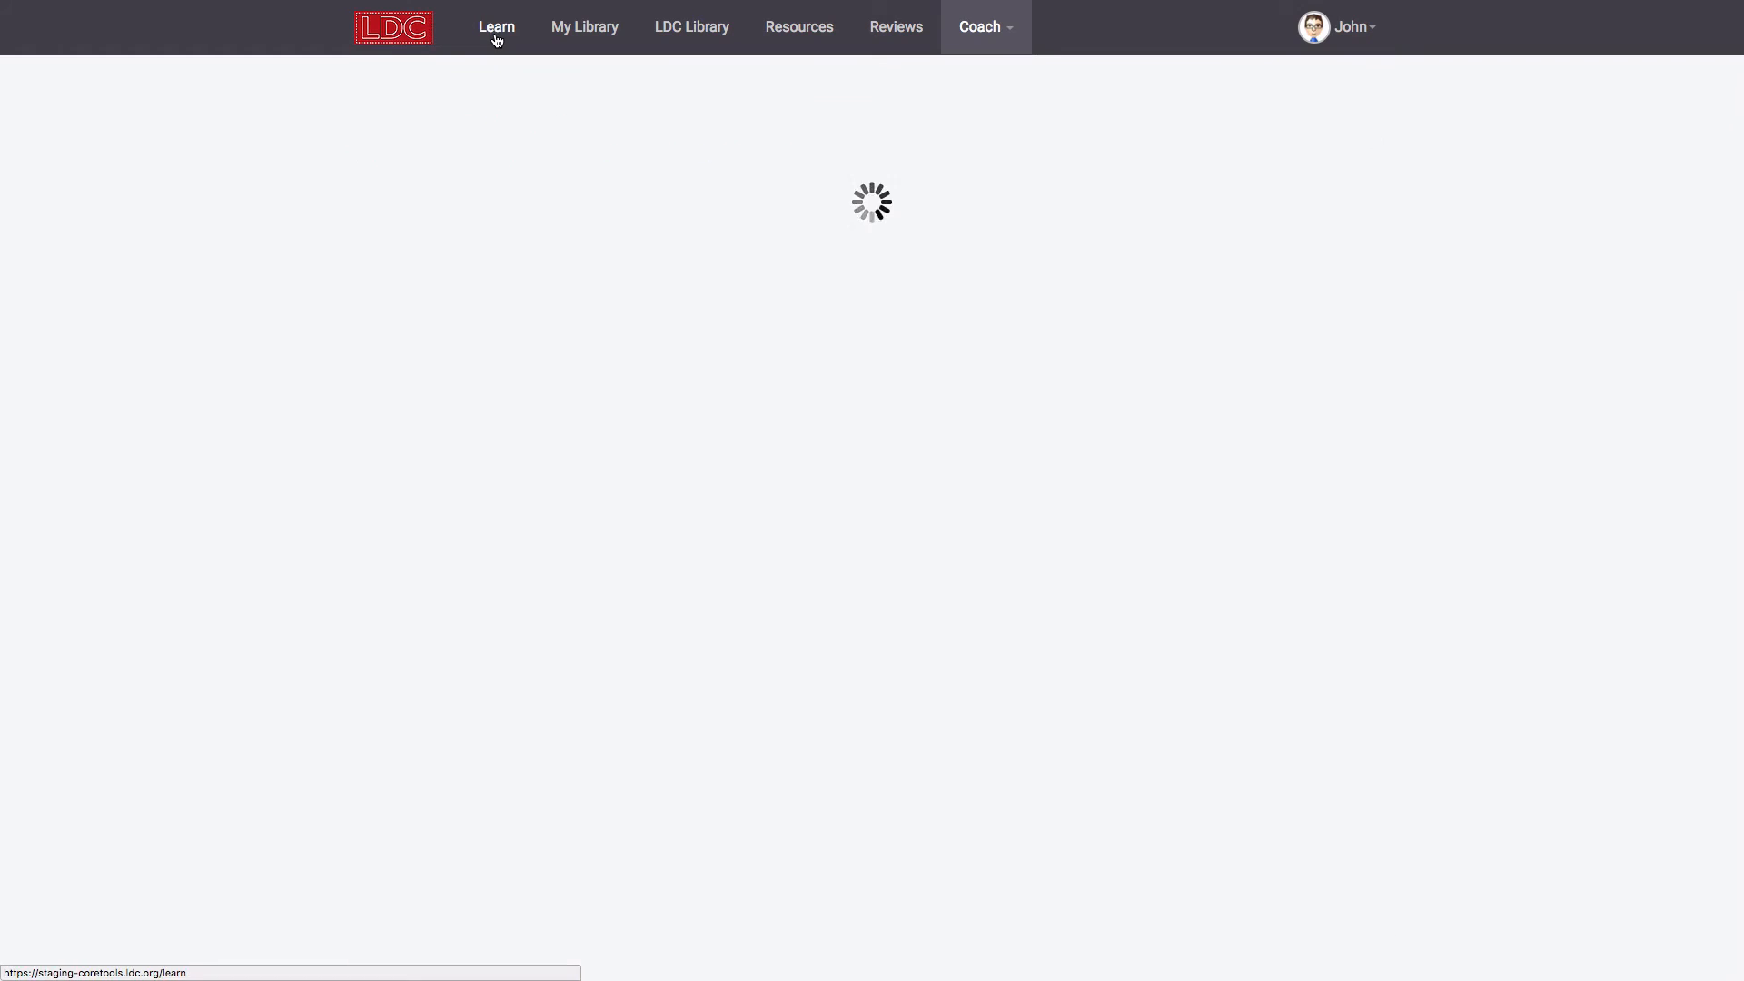
pyautogui.click(627, 663)
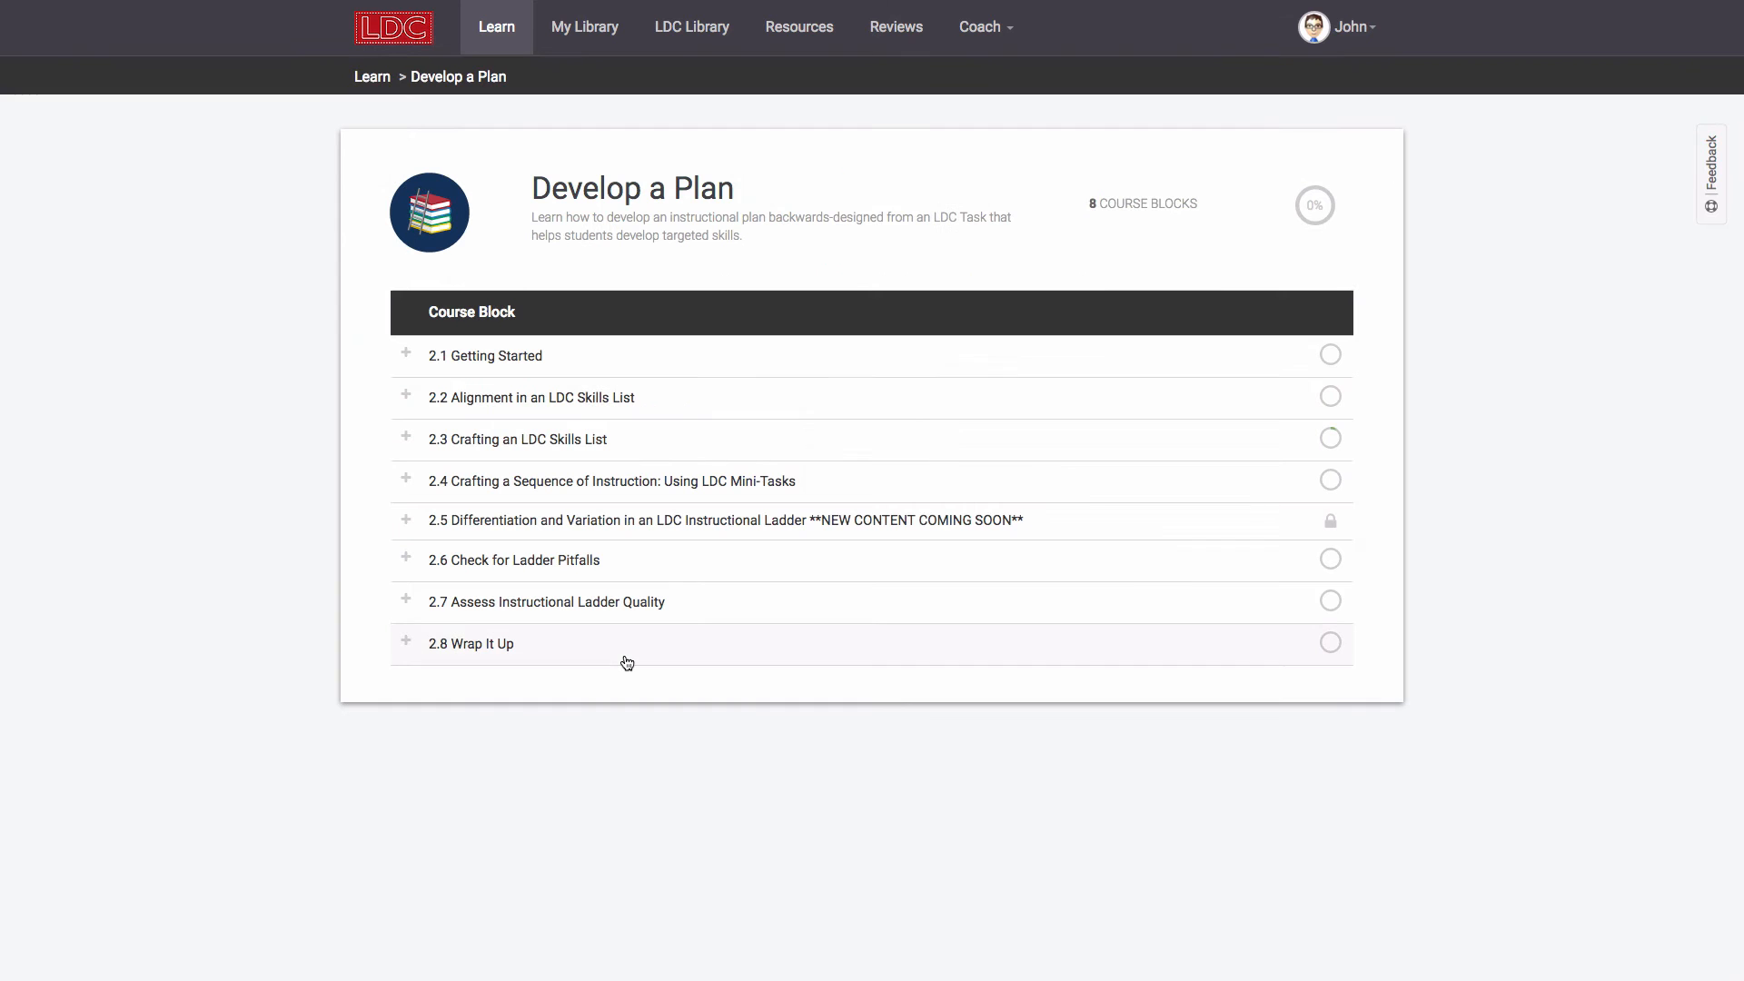
pyautogui.click(406, 437)
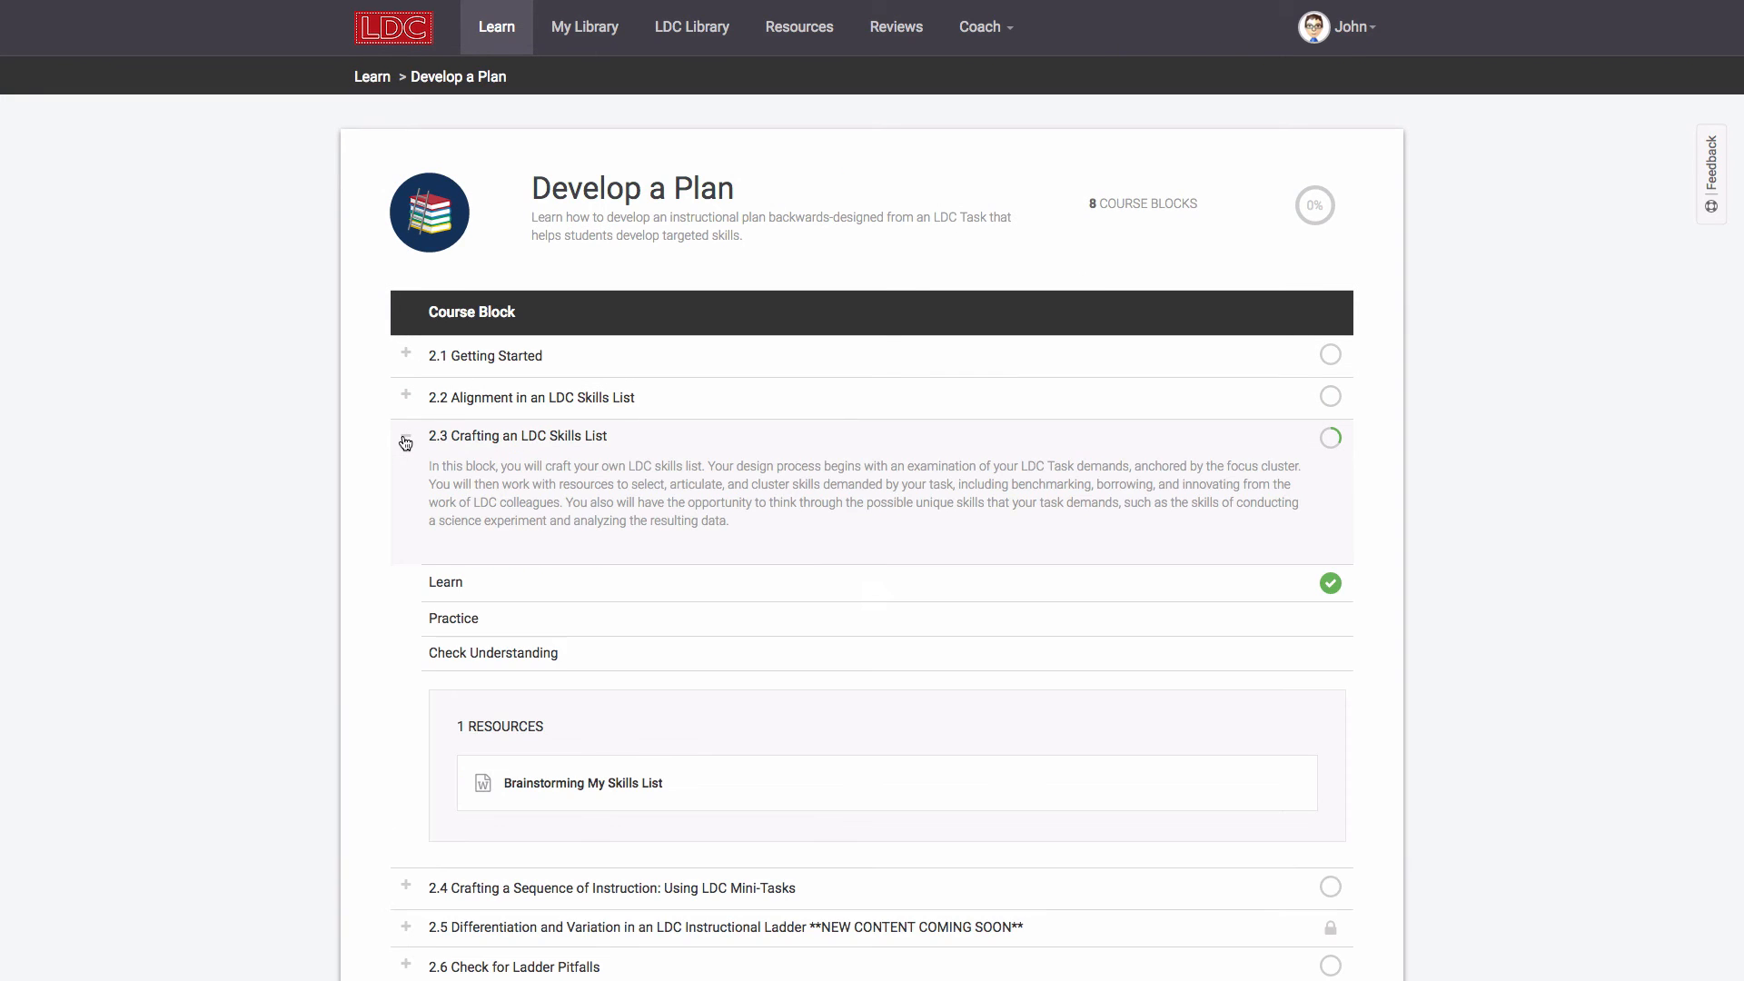
pyautogui.click(468, 576)
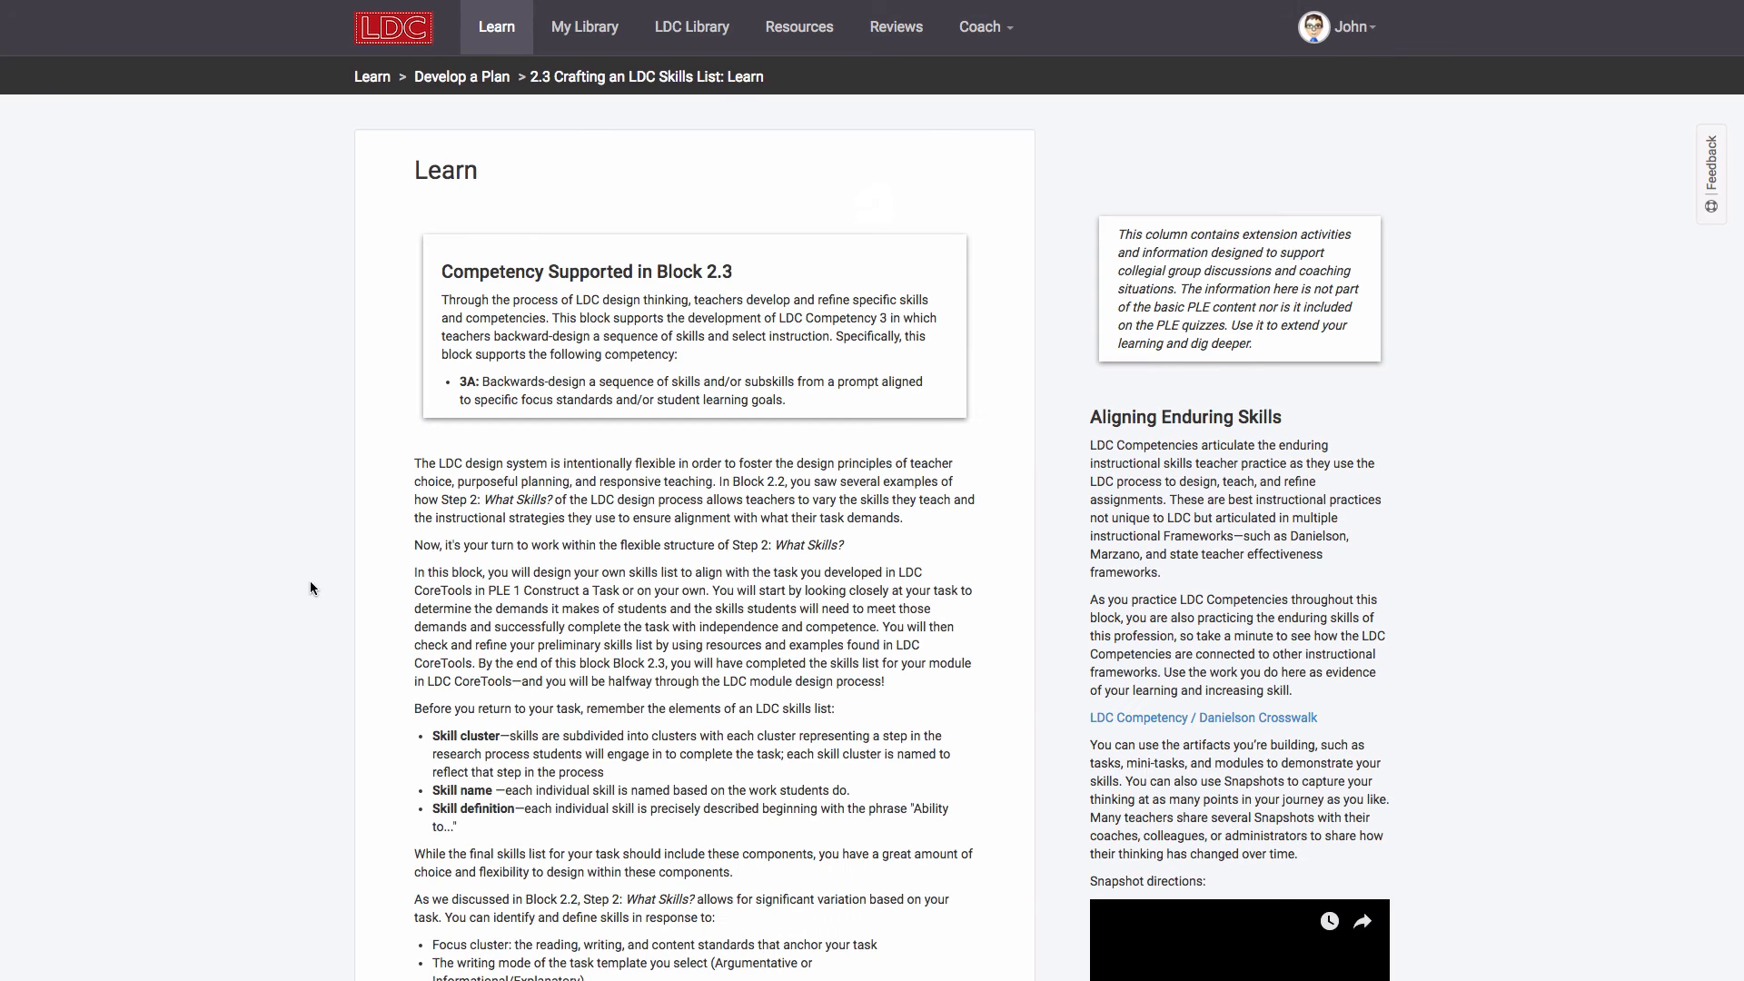
pyautogui.scroll(-4, 310, 582)
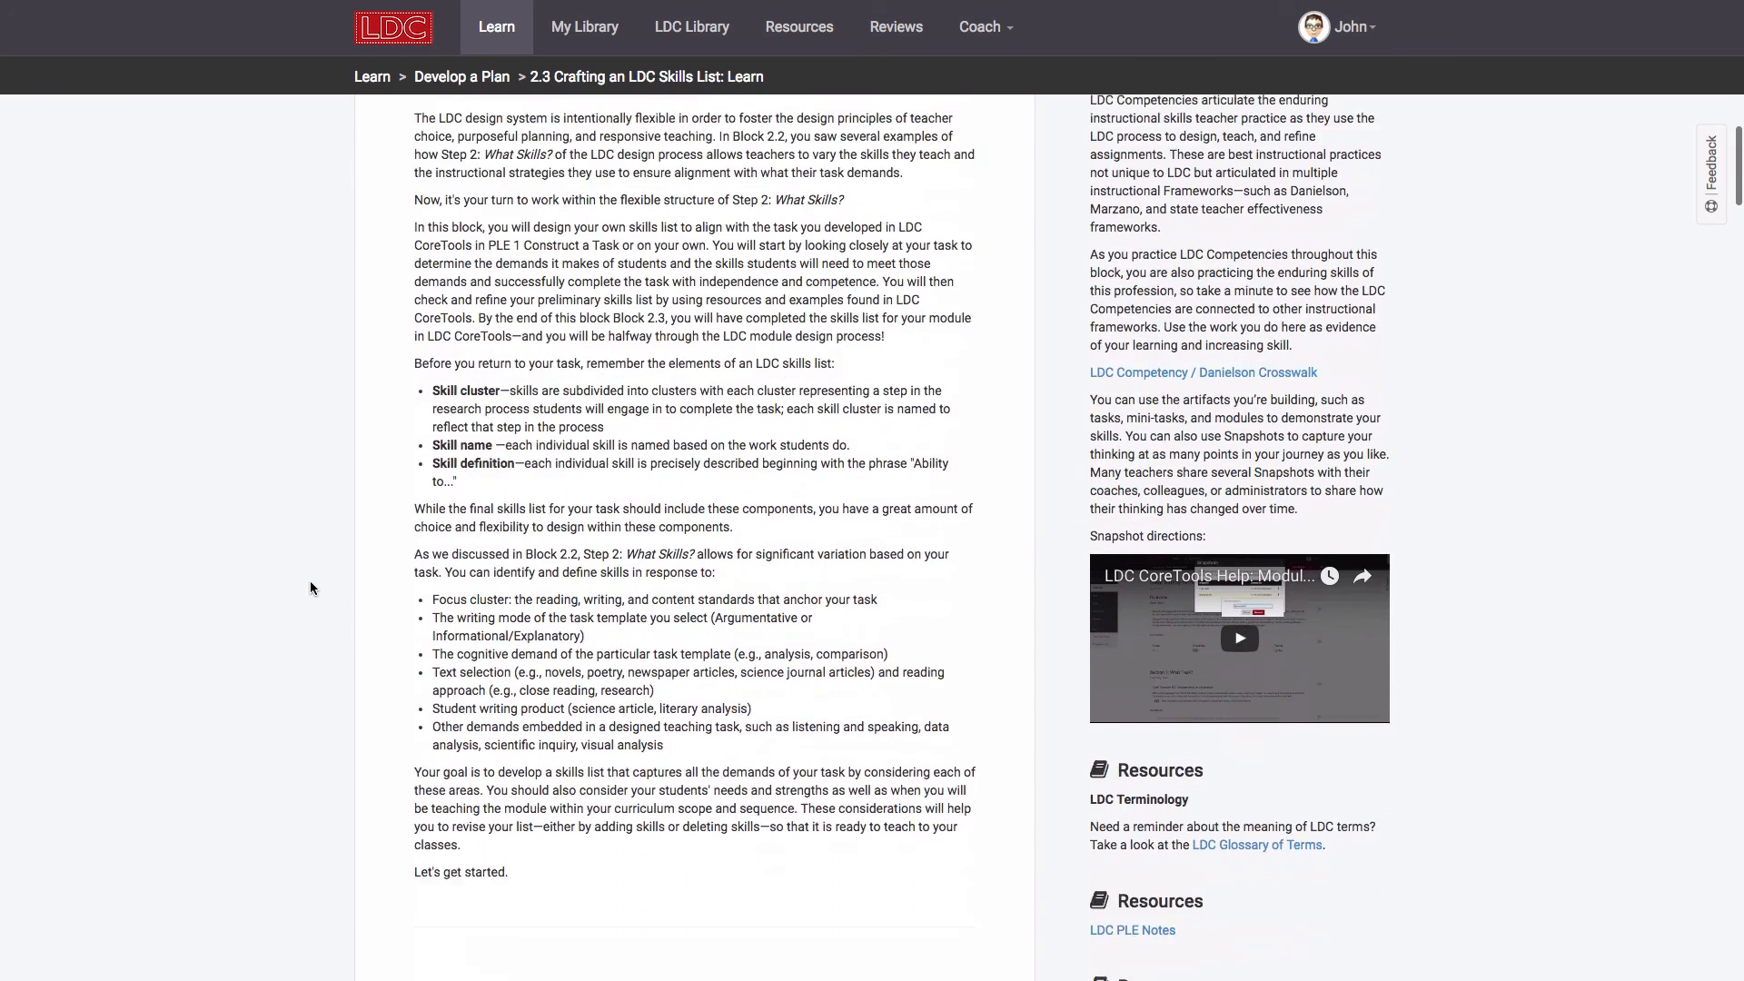
pyautogui.scroll(-4, 309, 582)
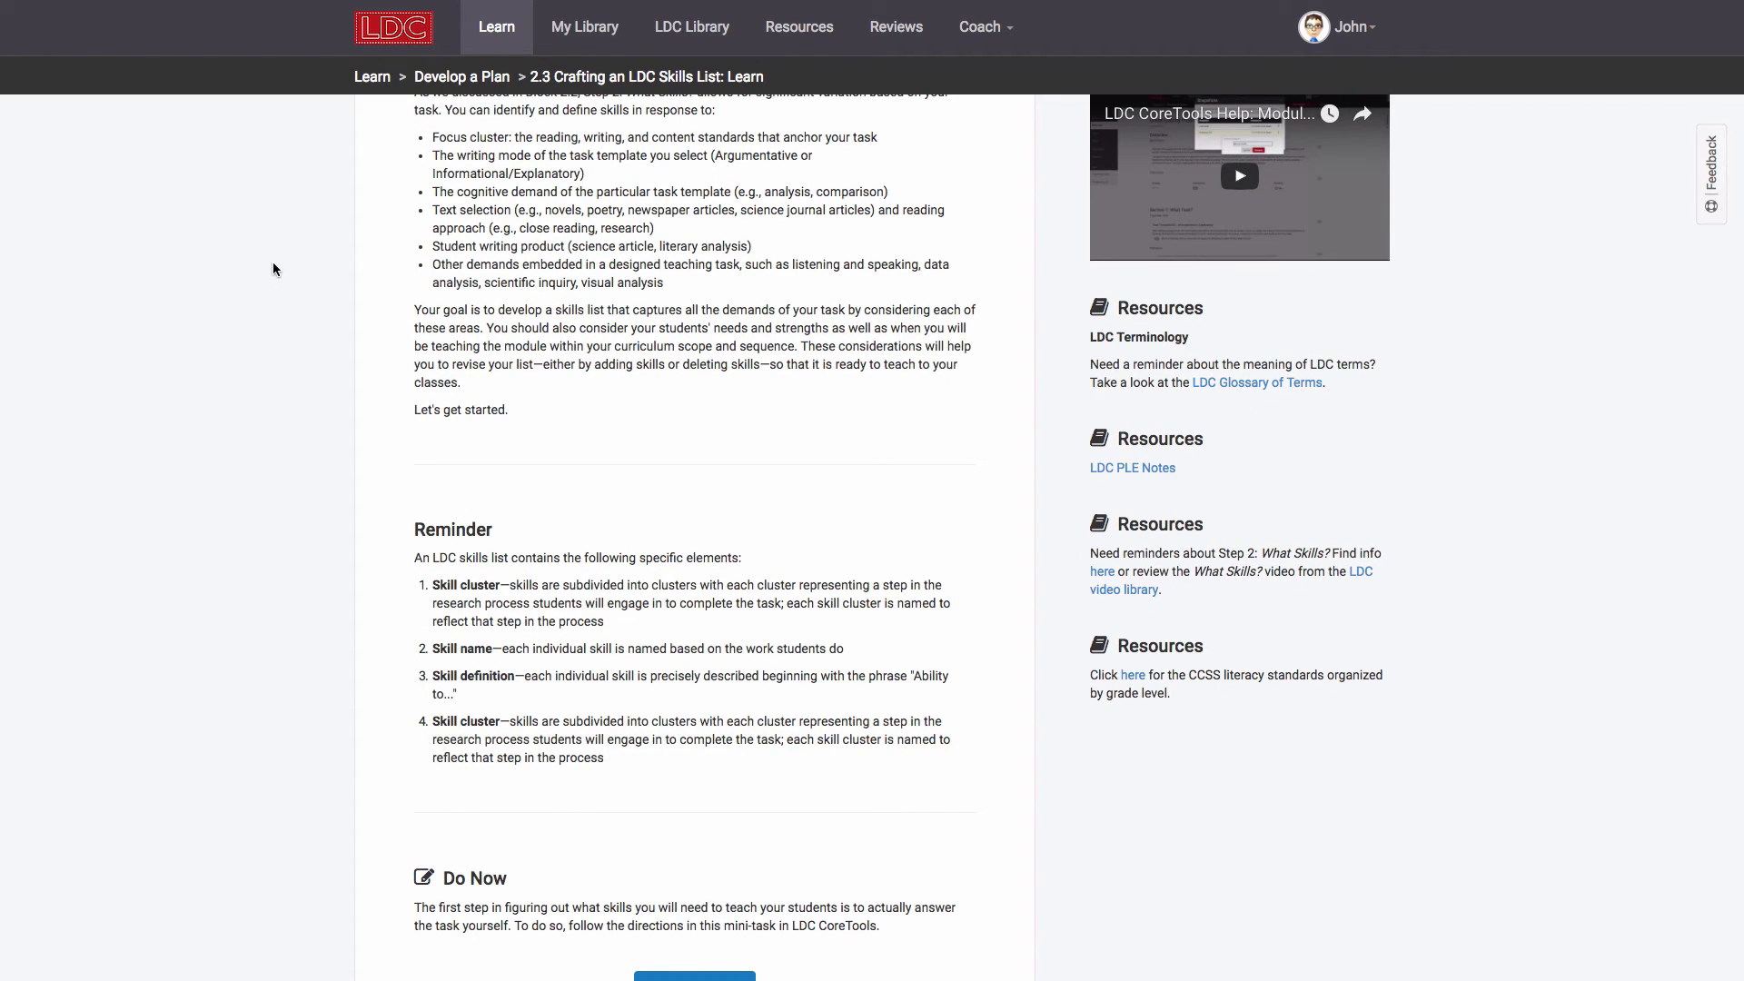
pyautogui.click(979, 27)
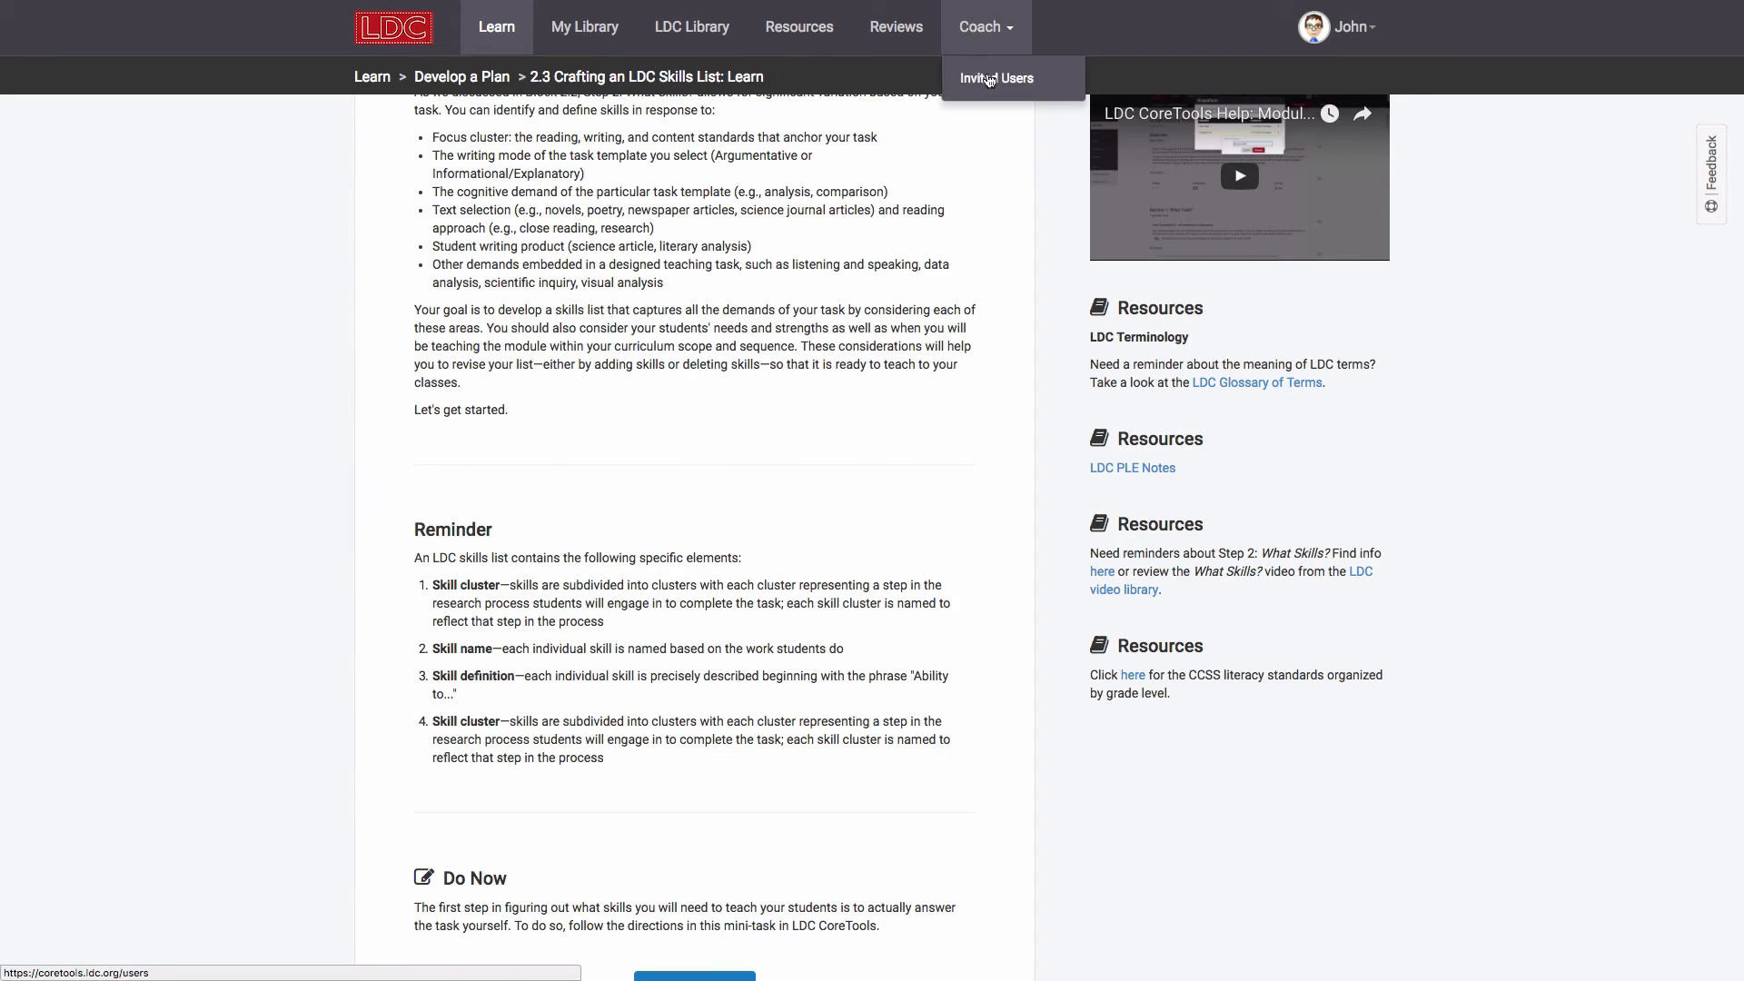
# Step: On Group Management, preview Washington HS TLK 2017 for Science & Social Studies, then cancel without assigning it
pyautogui.click(997, 79)
pyautogui.click(485, 374)
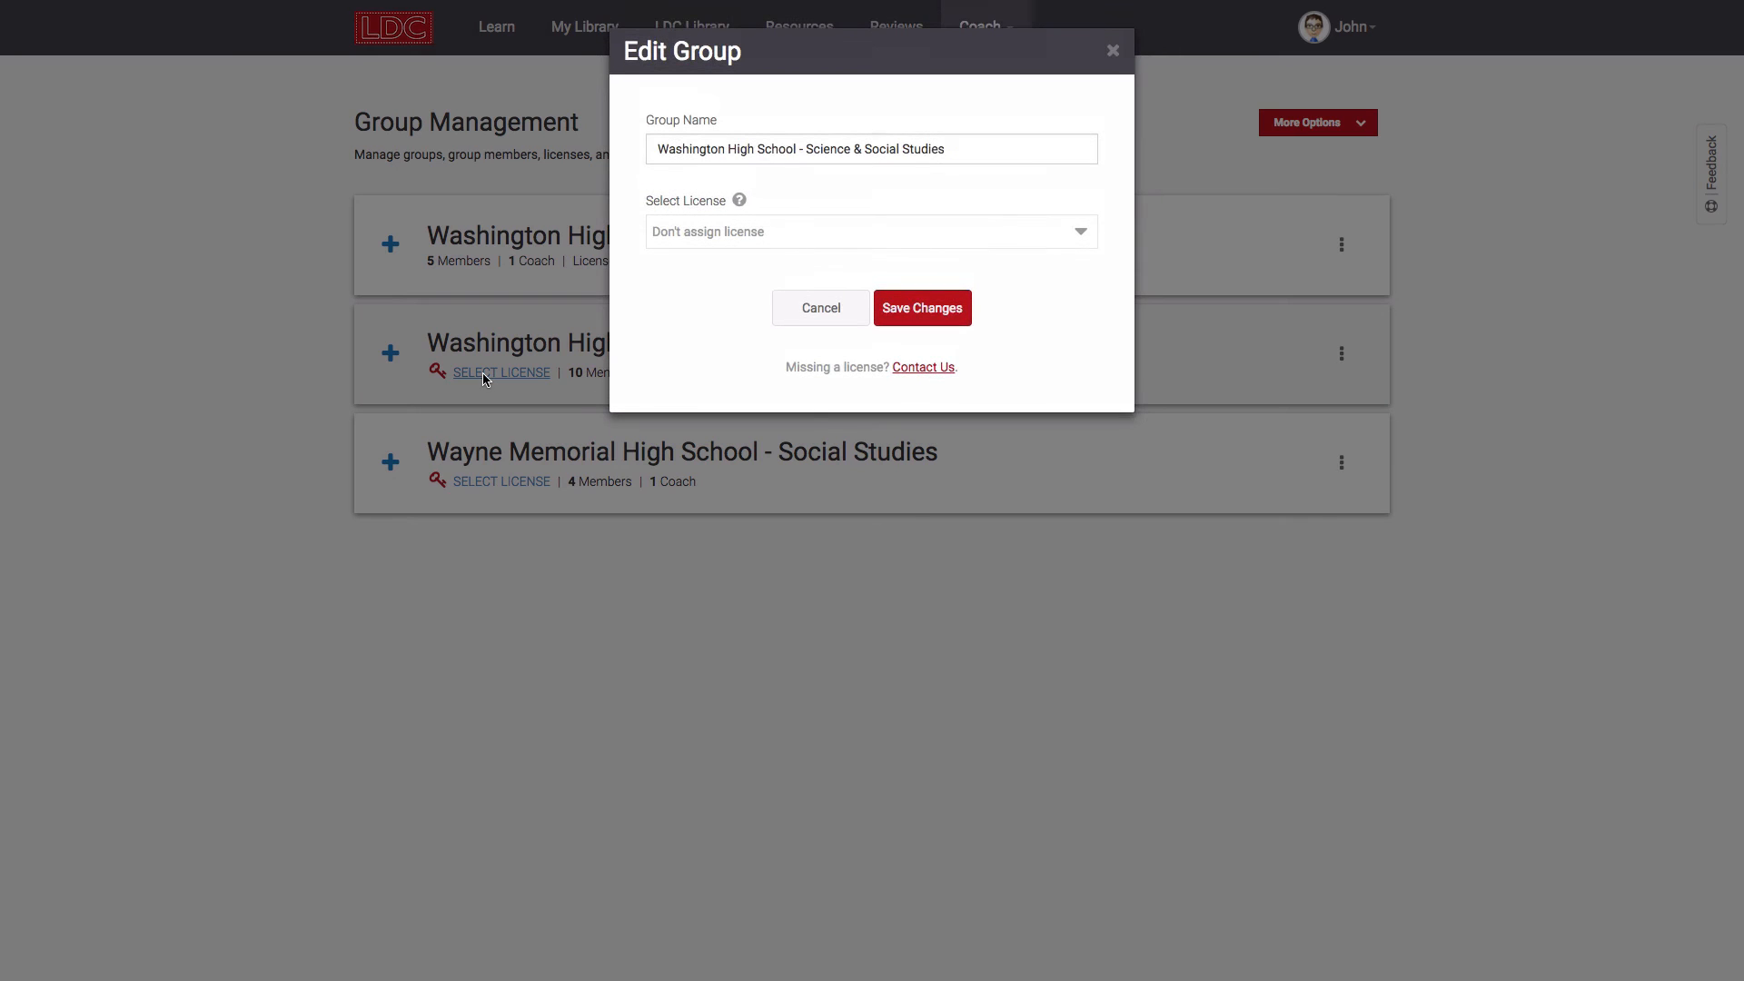
pyautogui.click(805, 237)
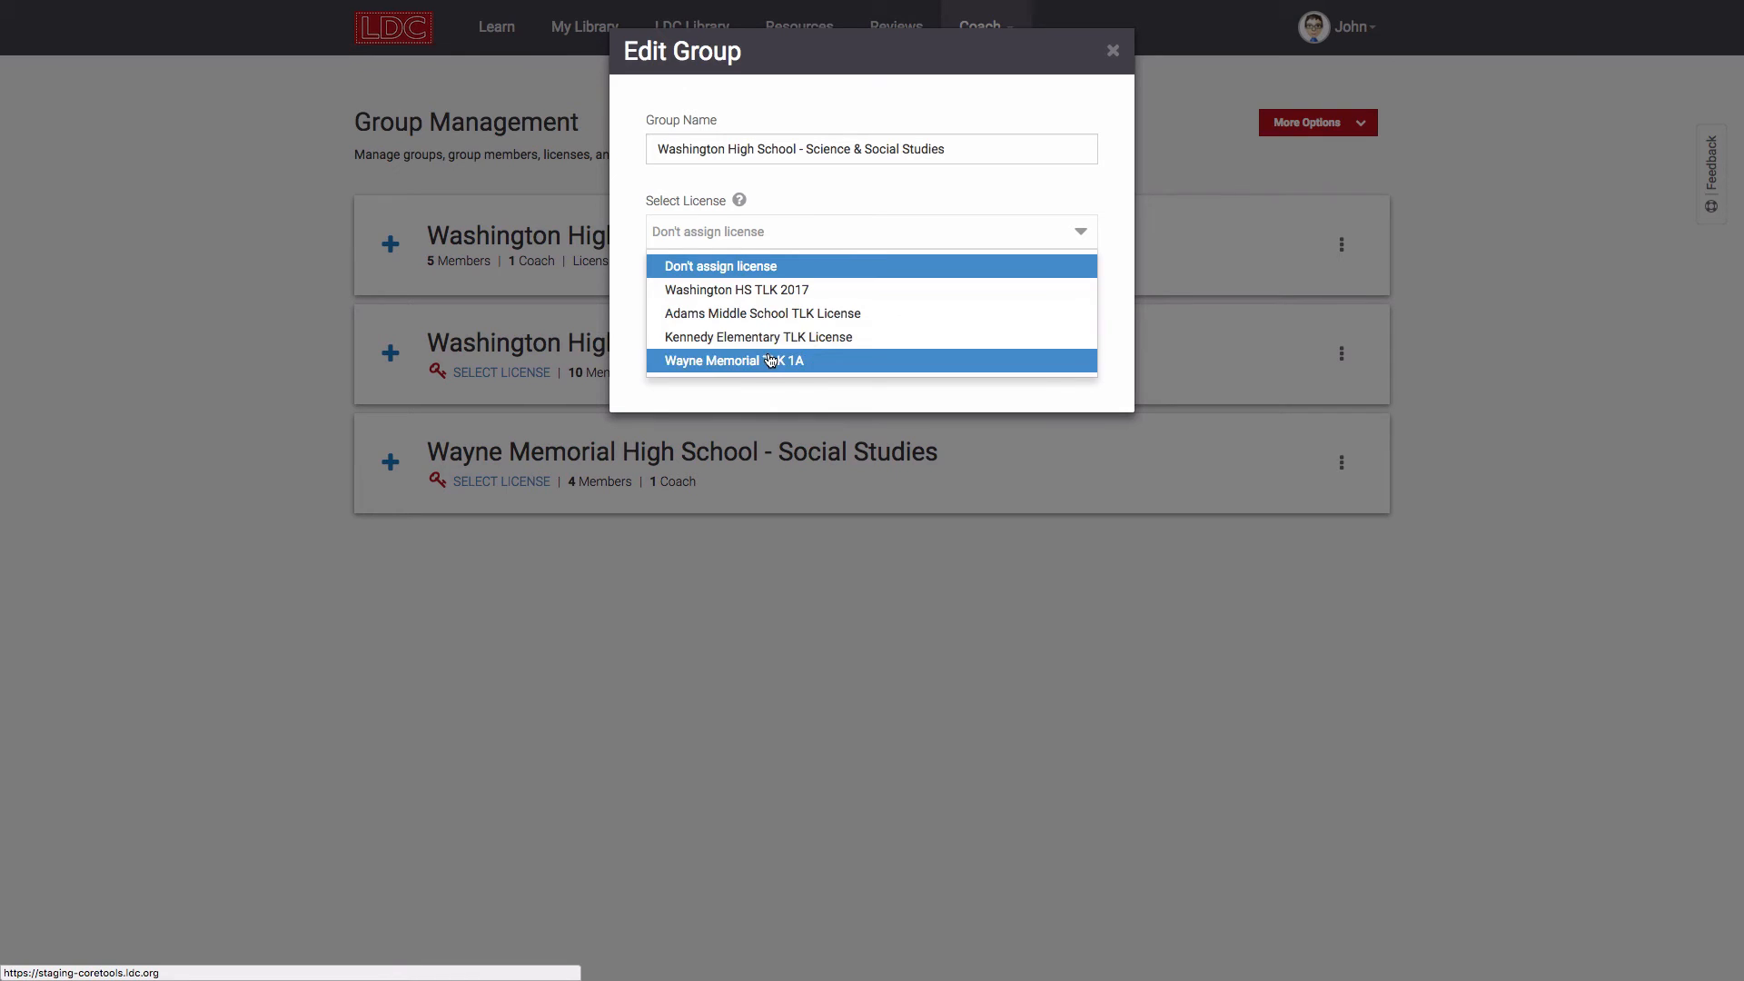
pyautogui.click(775, 289)
pyautogui.click(829, 314)
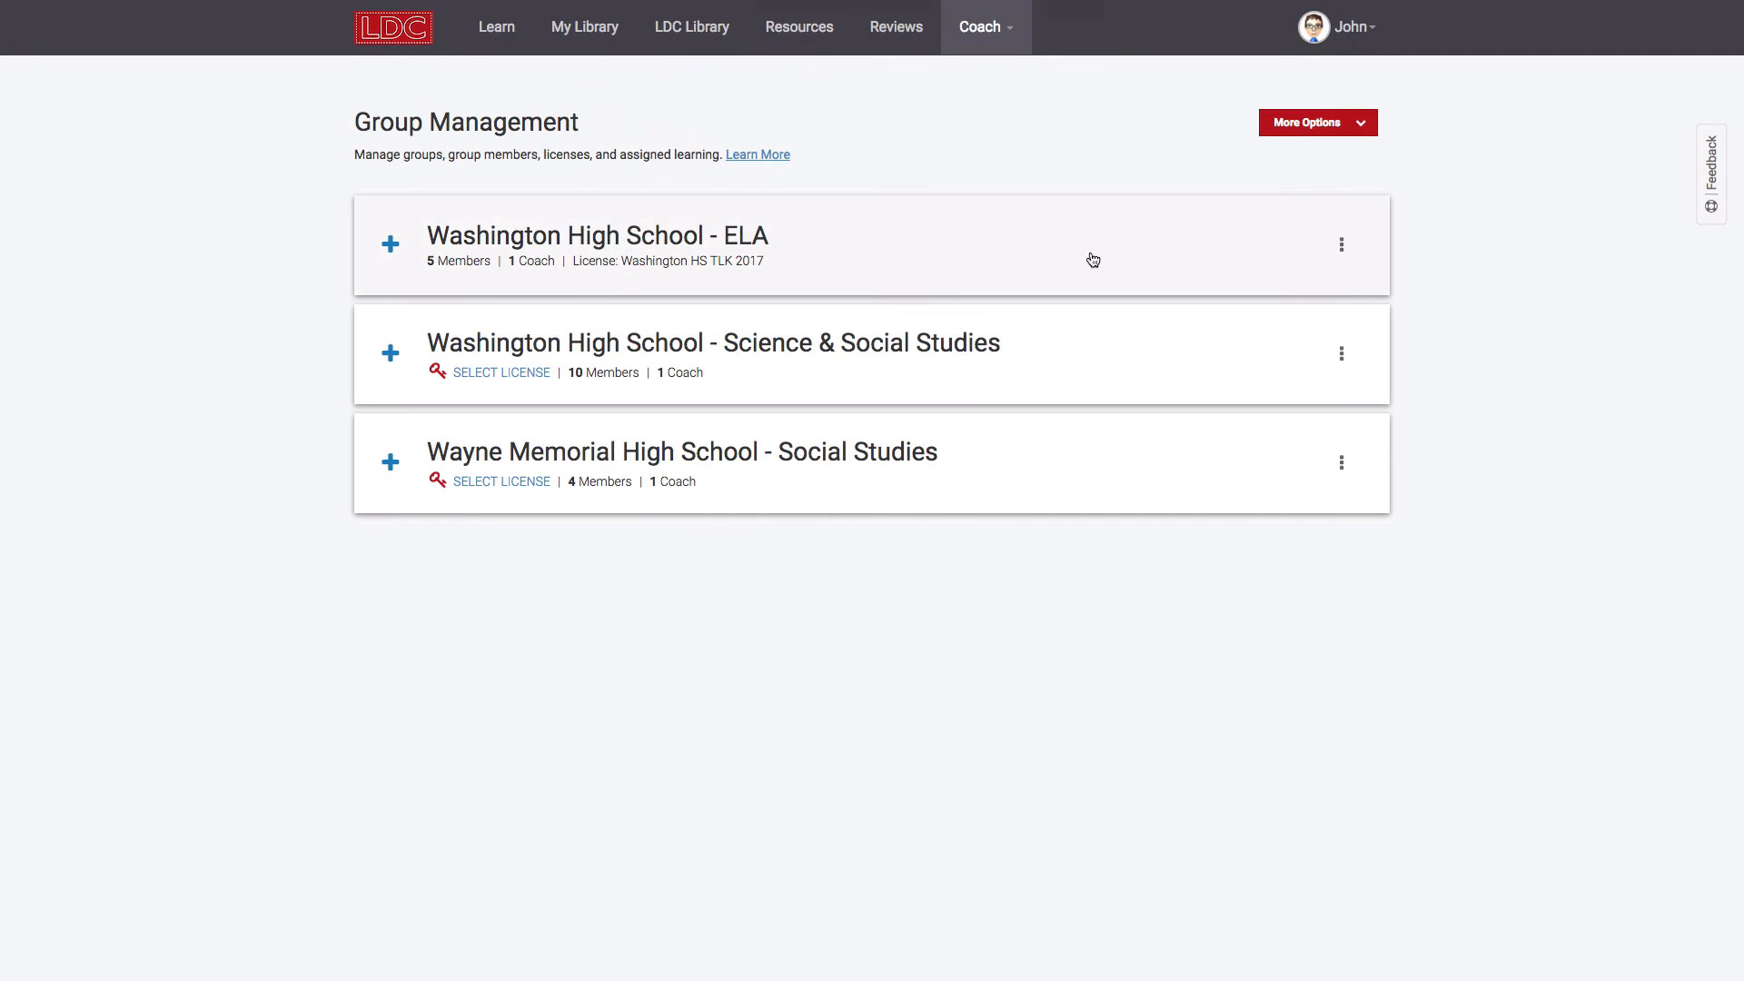
# Step: Review the ELA group's name and license settings and close them without changes
pyautogui.click(1343, 247)
pyautogui.click(1275, 310)
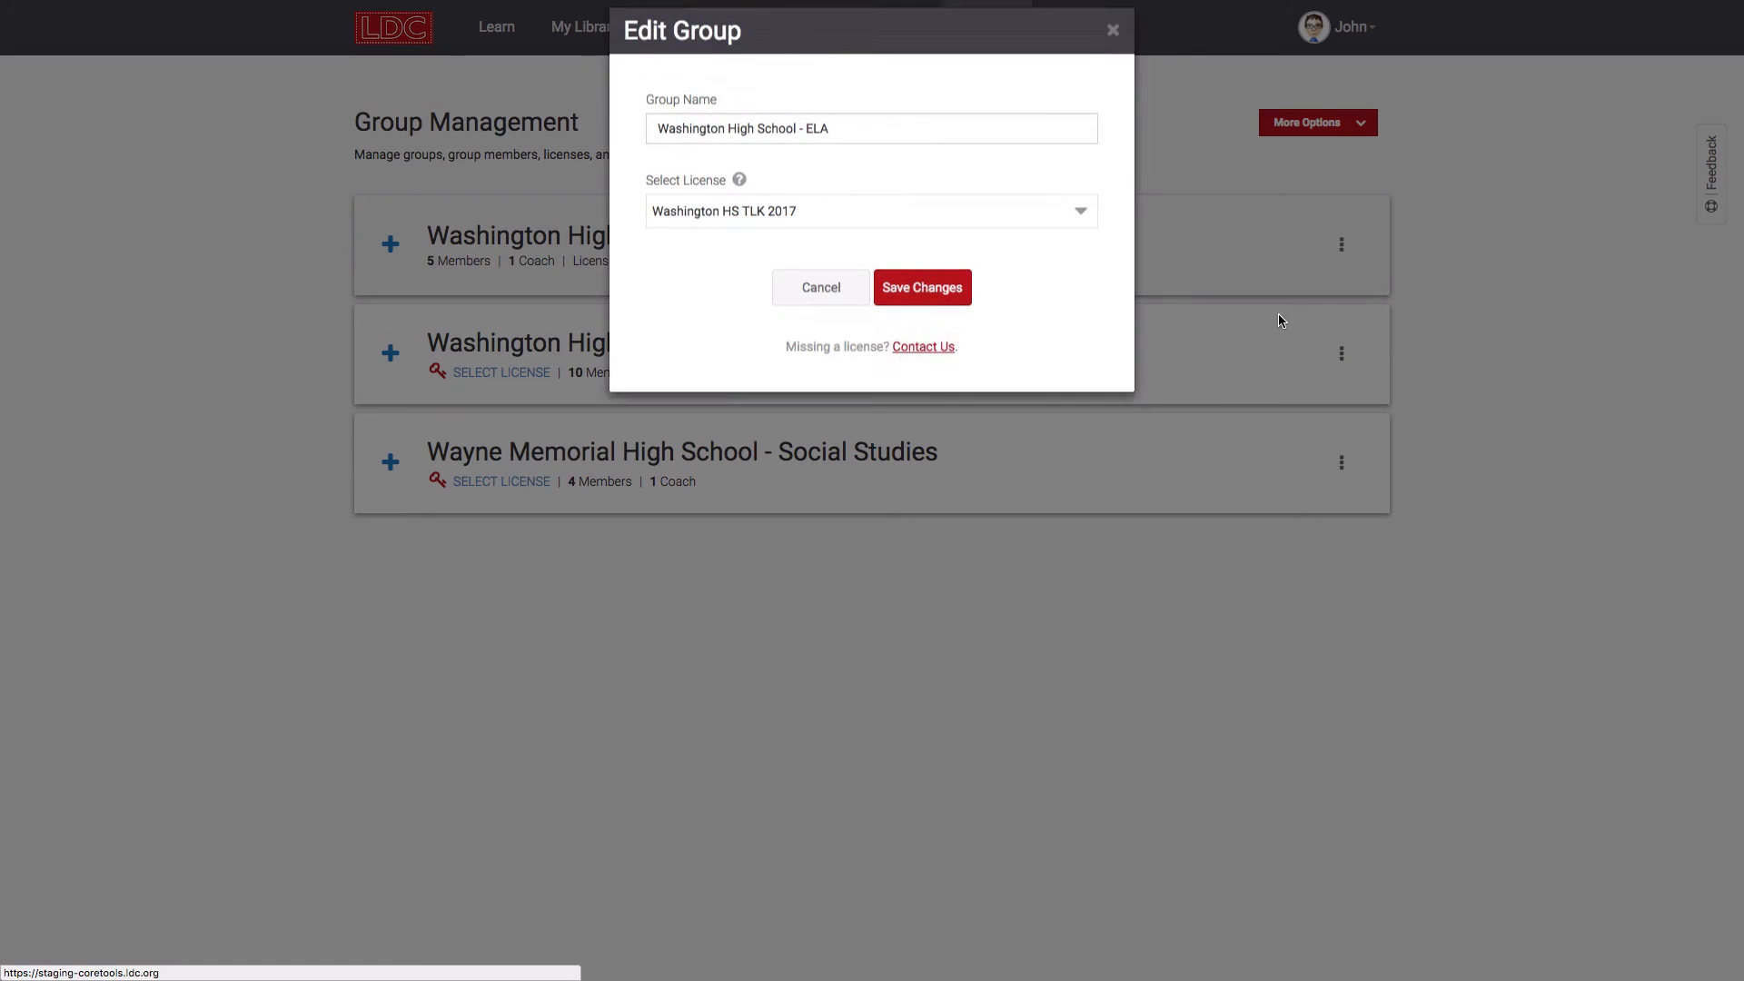
pyautogui.click(816, 241)
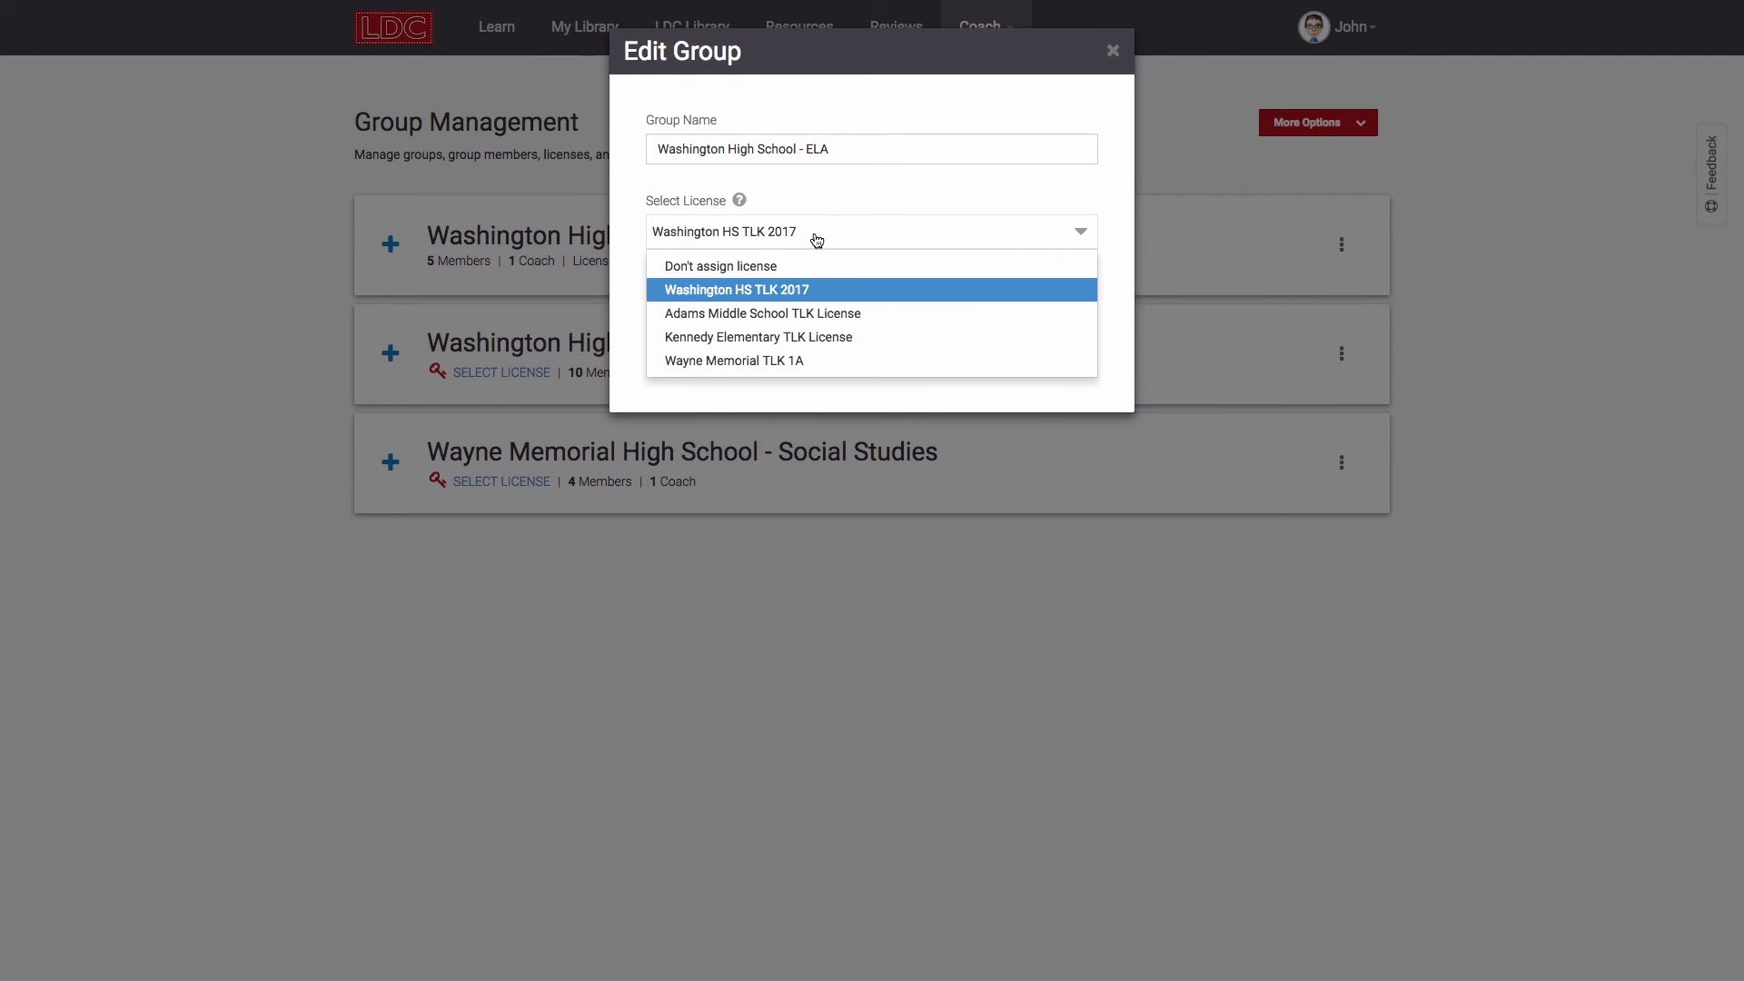
pyautogui.click(817, 239)
pyautogui.click(825, 305)
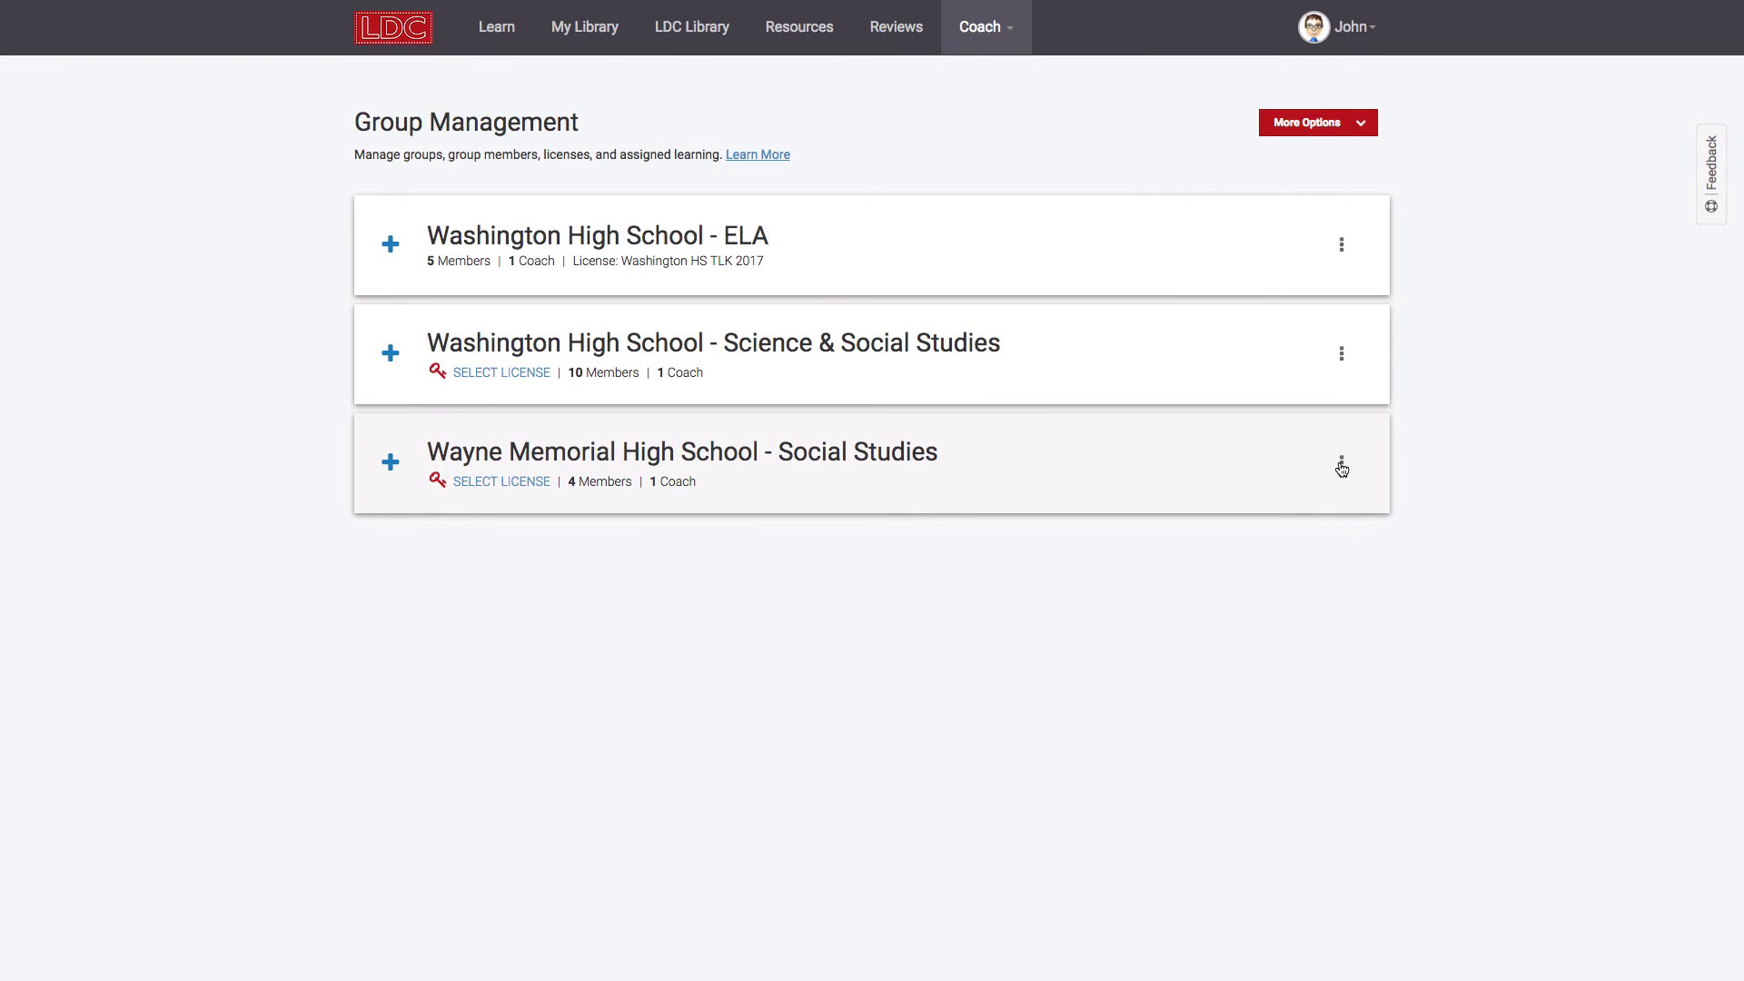
# Step: Create a new group named Washington II with the Washington HS TLK 2017 license
pyautogui.click(1334, 132)
pyautogui.click(1328, 156)
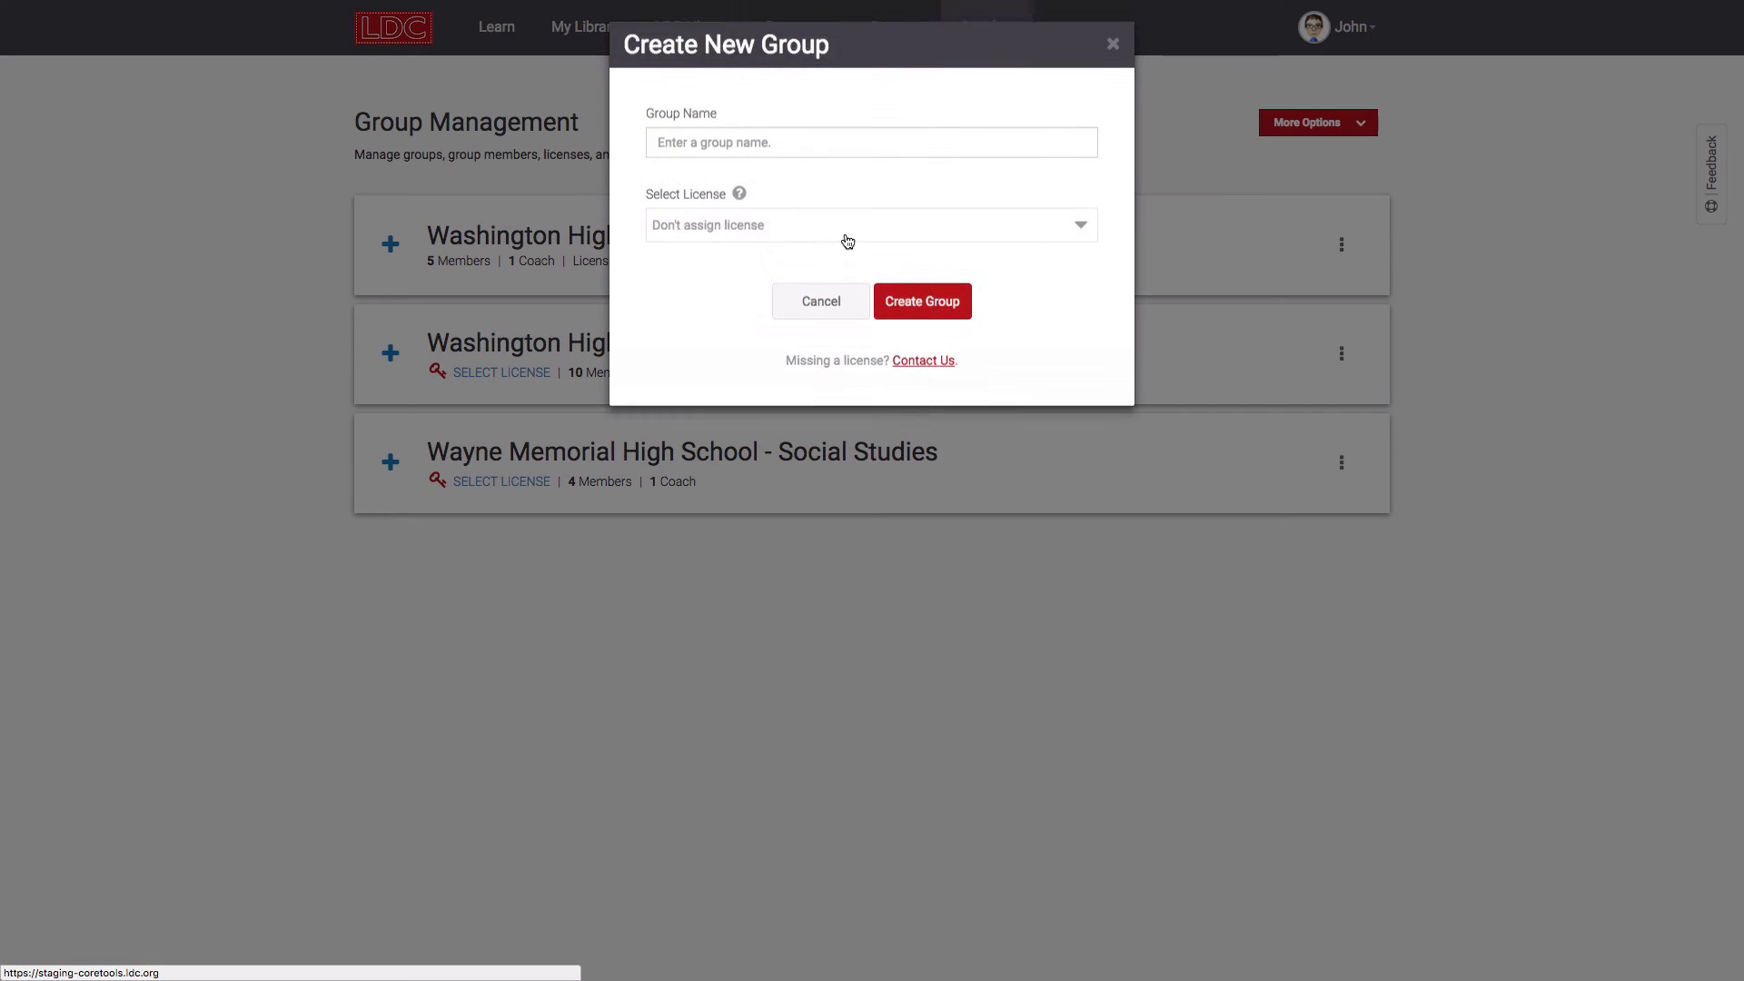
pyautogui.click(757, 150)
pyautogui.write('Washing')
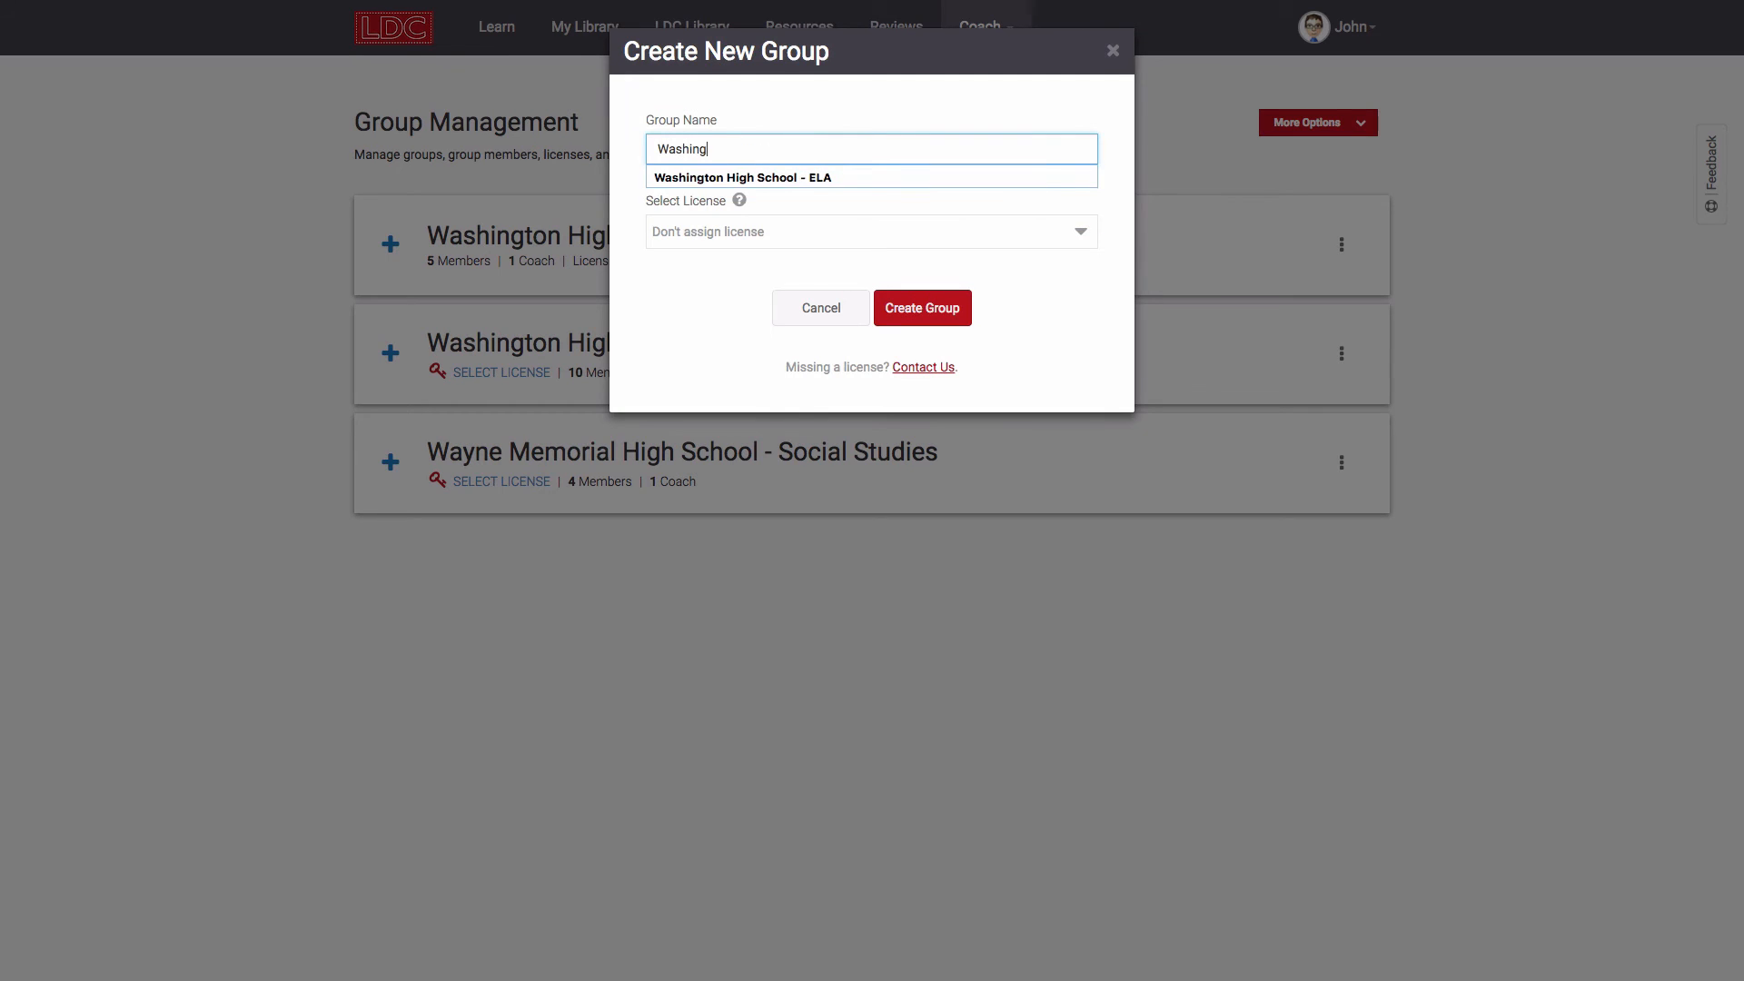
pyautogui.write('ton H')
pyautogui.click(754, 232)
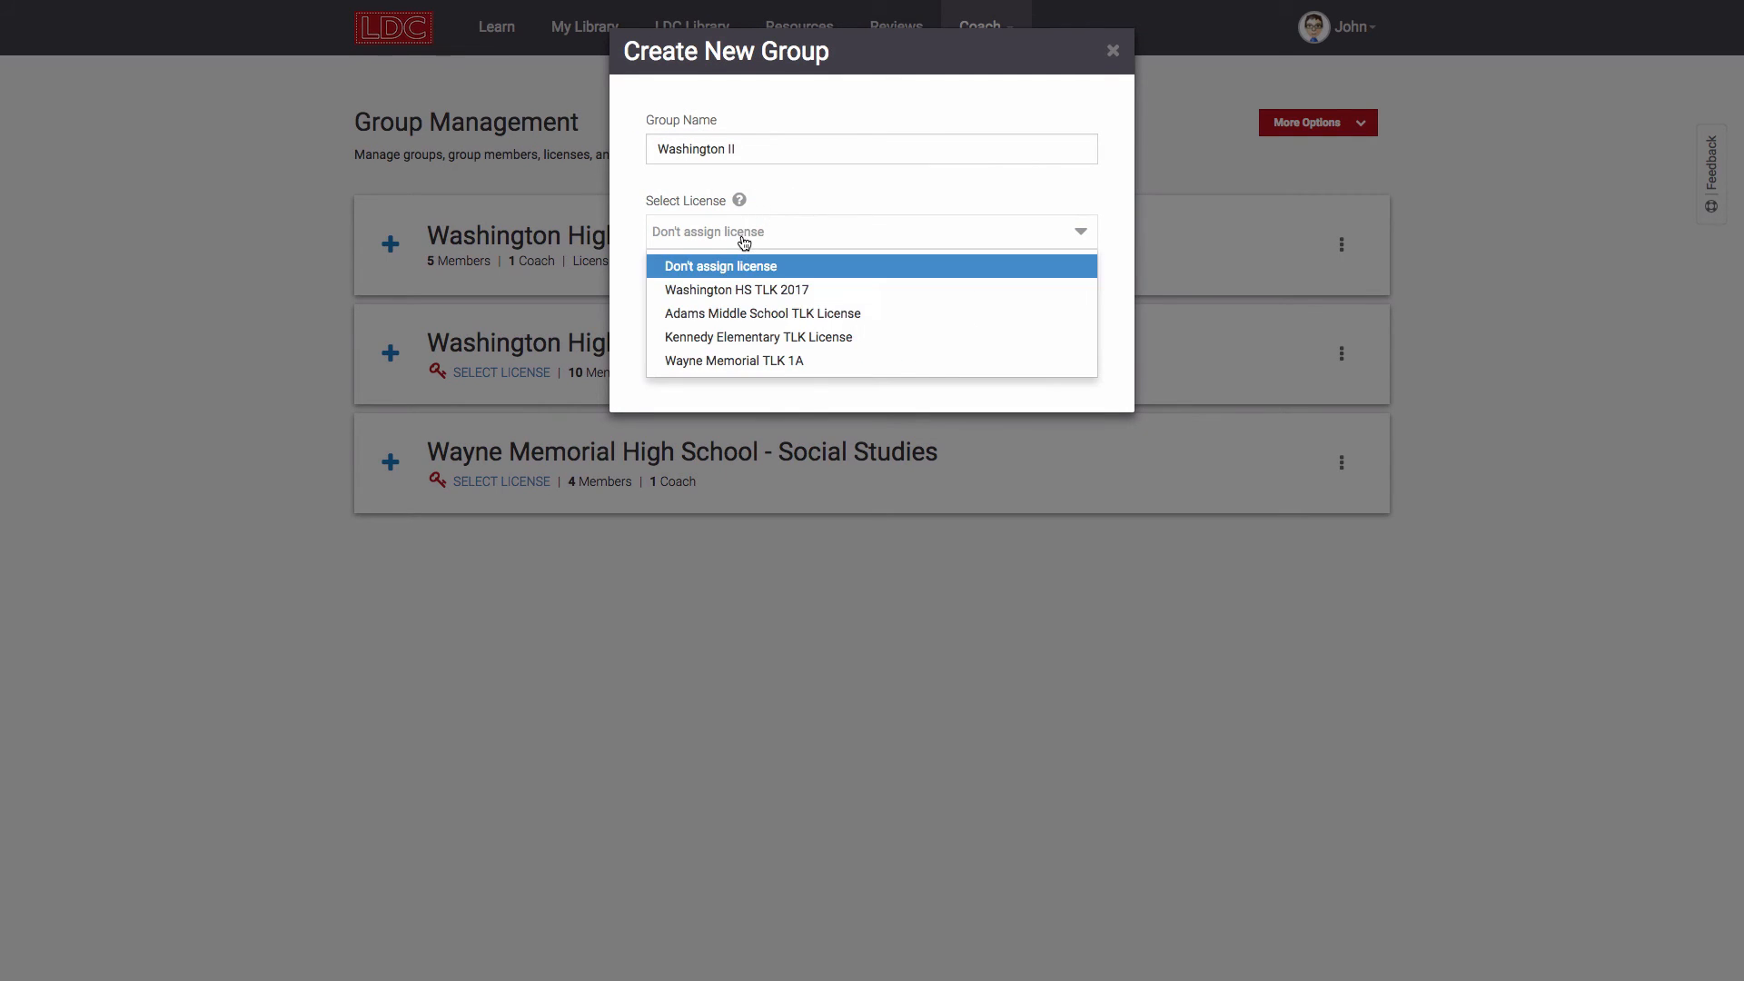
pyautogui.click(744, 287)
pyautogui.click(904, 324)
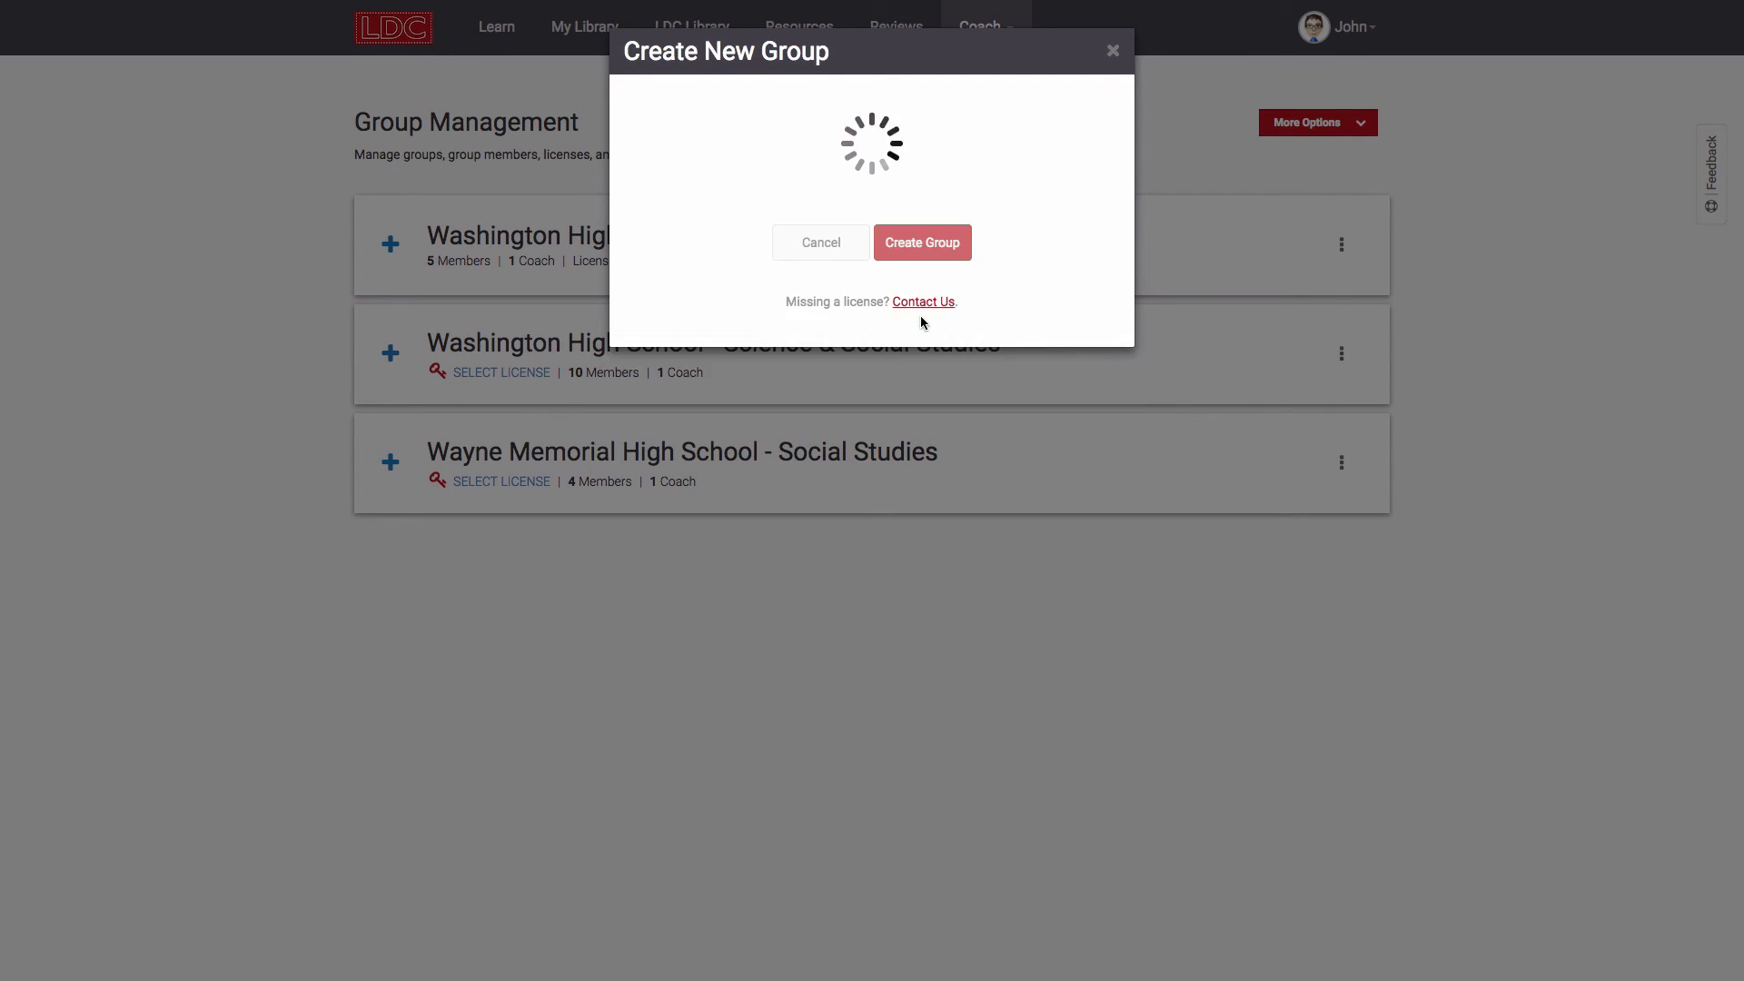
# Step: Invite one teacher, found by name search, to Washington II and send the invitation
pyautogui.click(1348, 576)
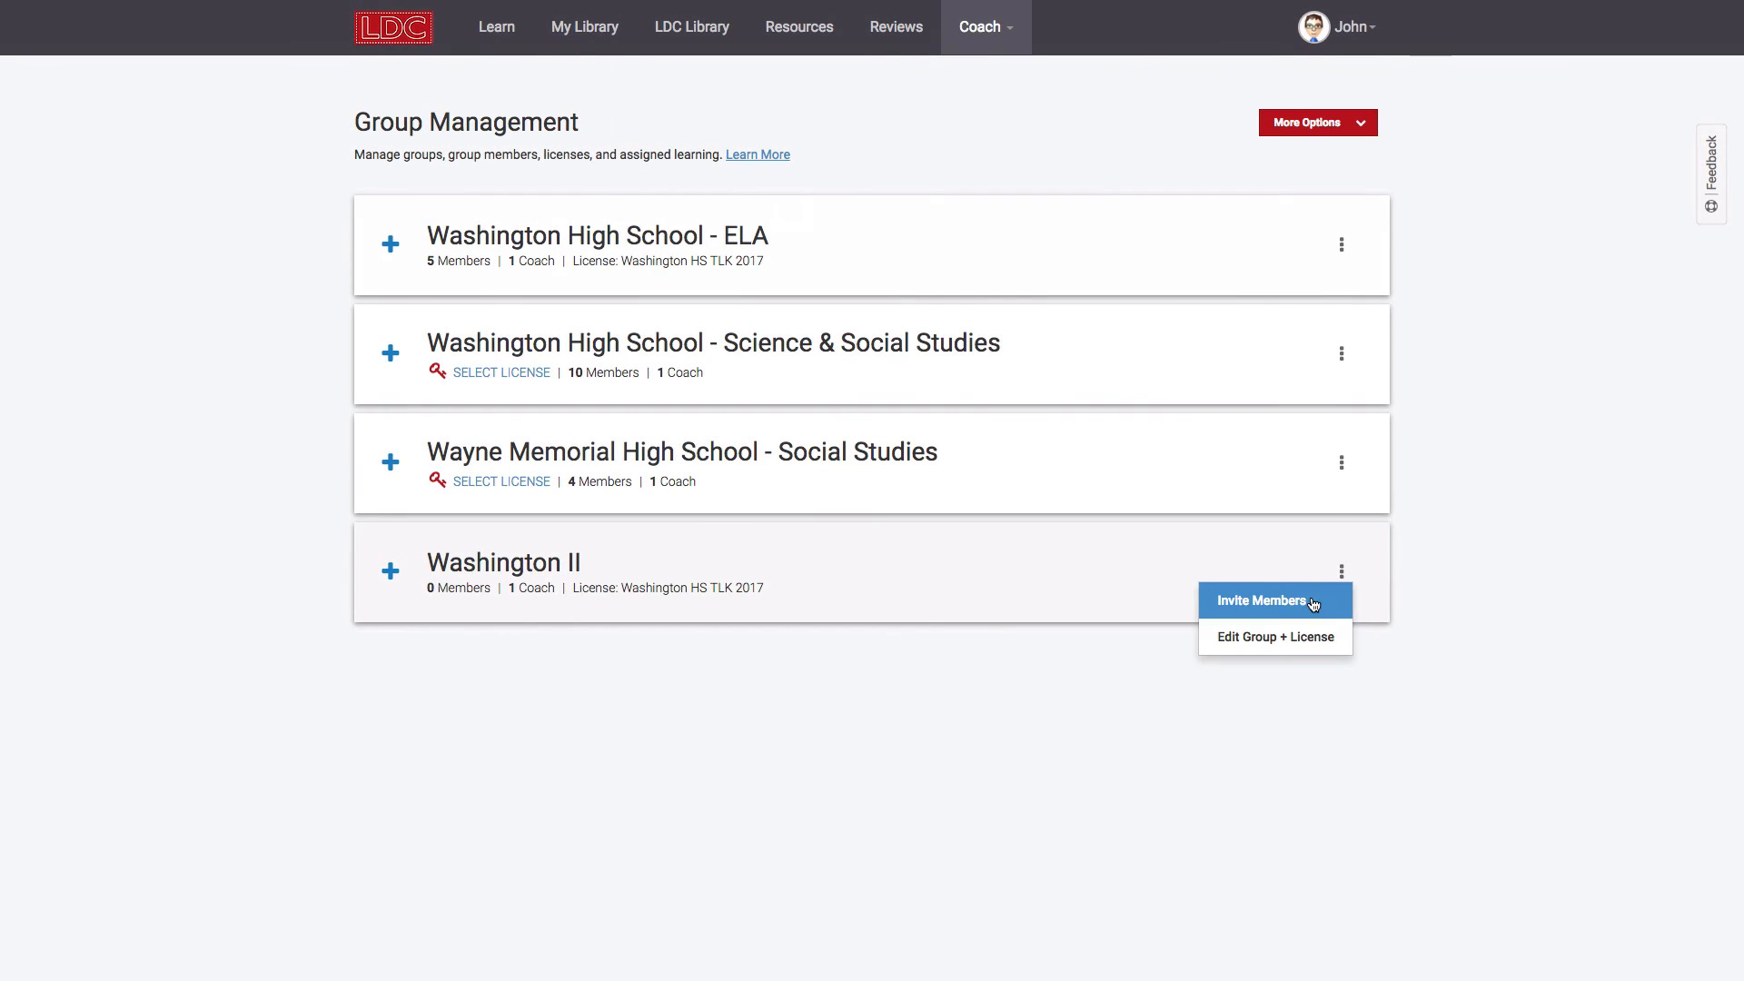
pyautogui.click(1306, 599)
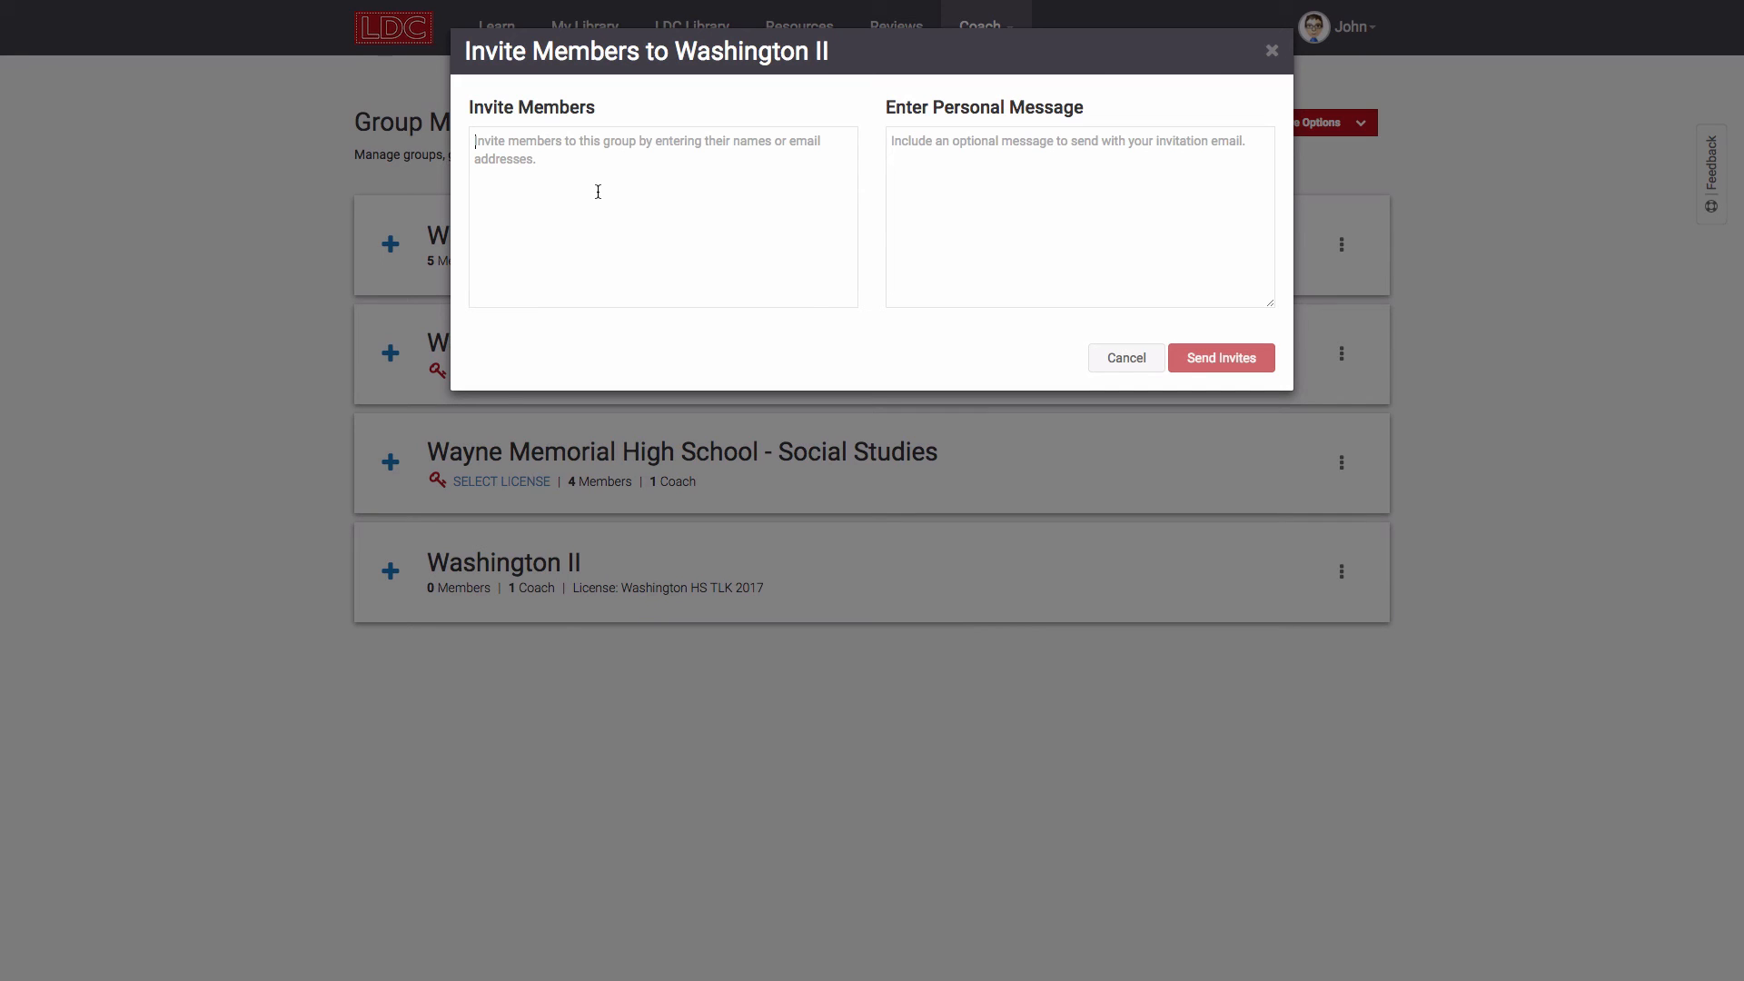
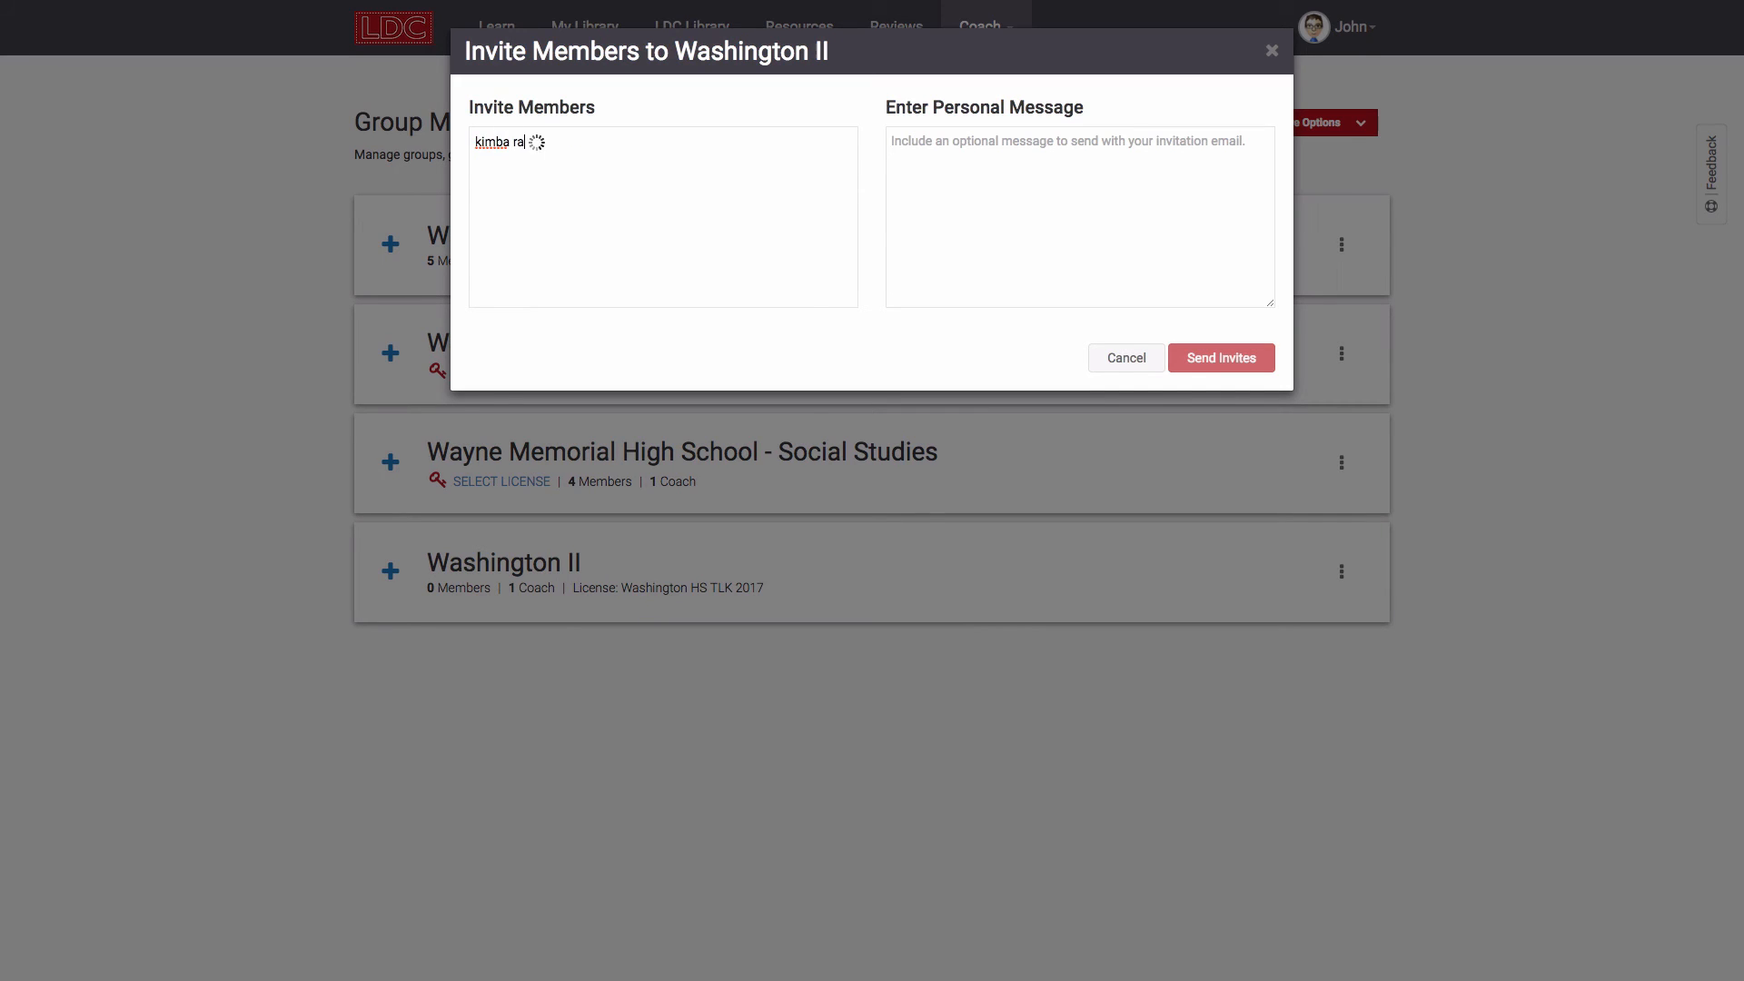
pyautogui.click(545, 171)
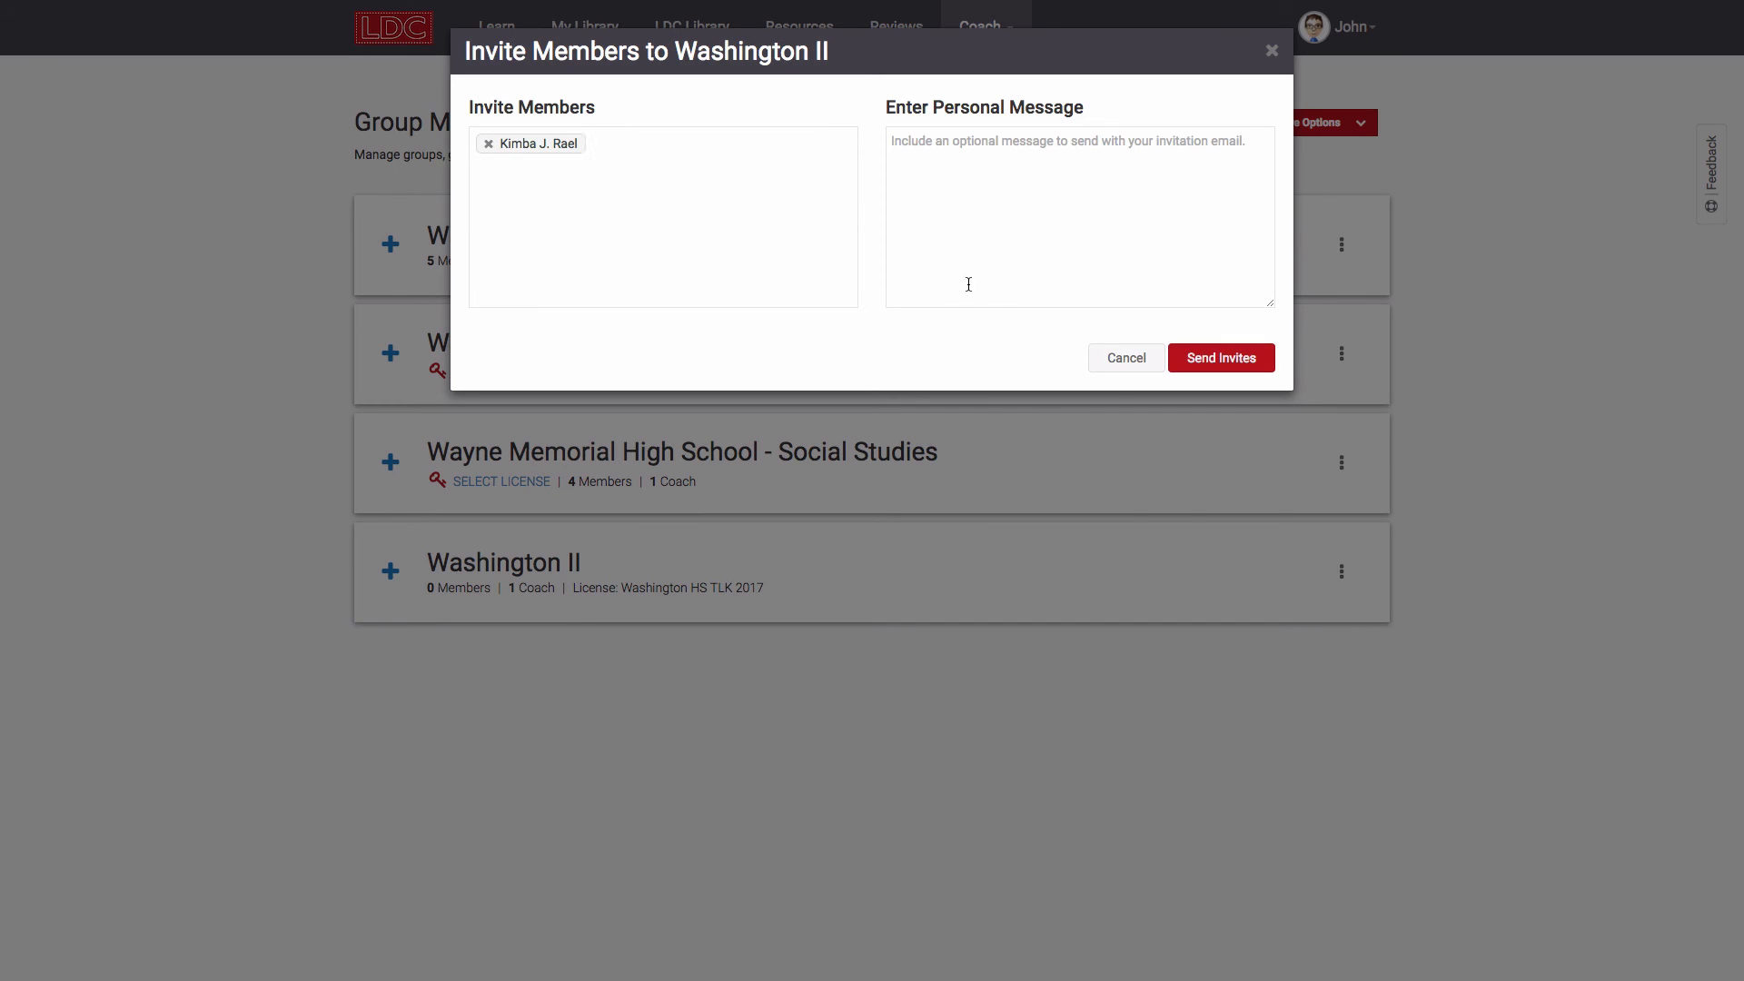
pyautogui.click(1194, 358)
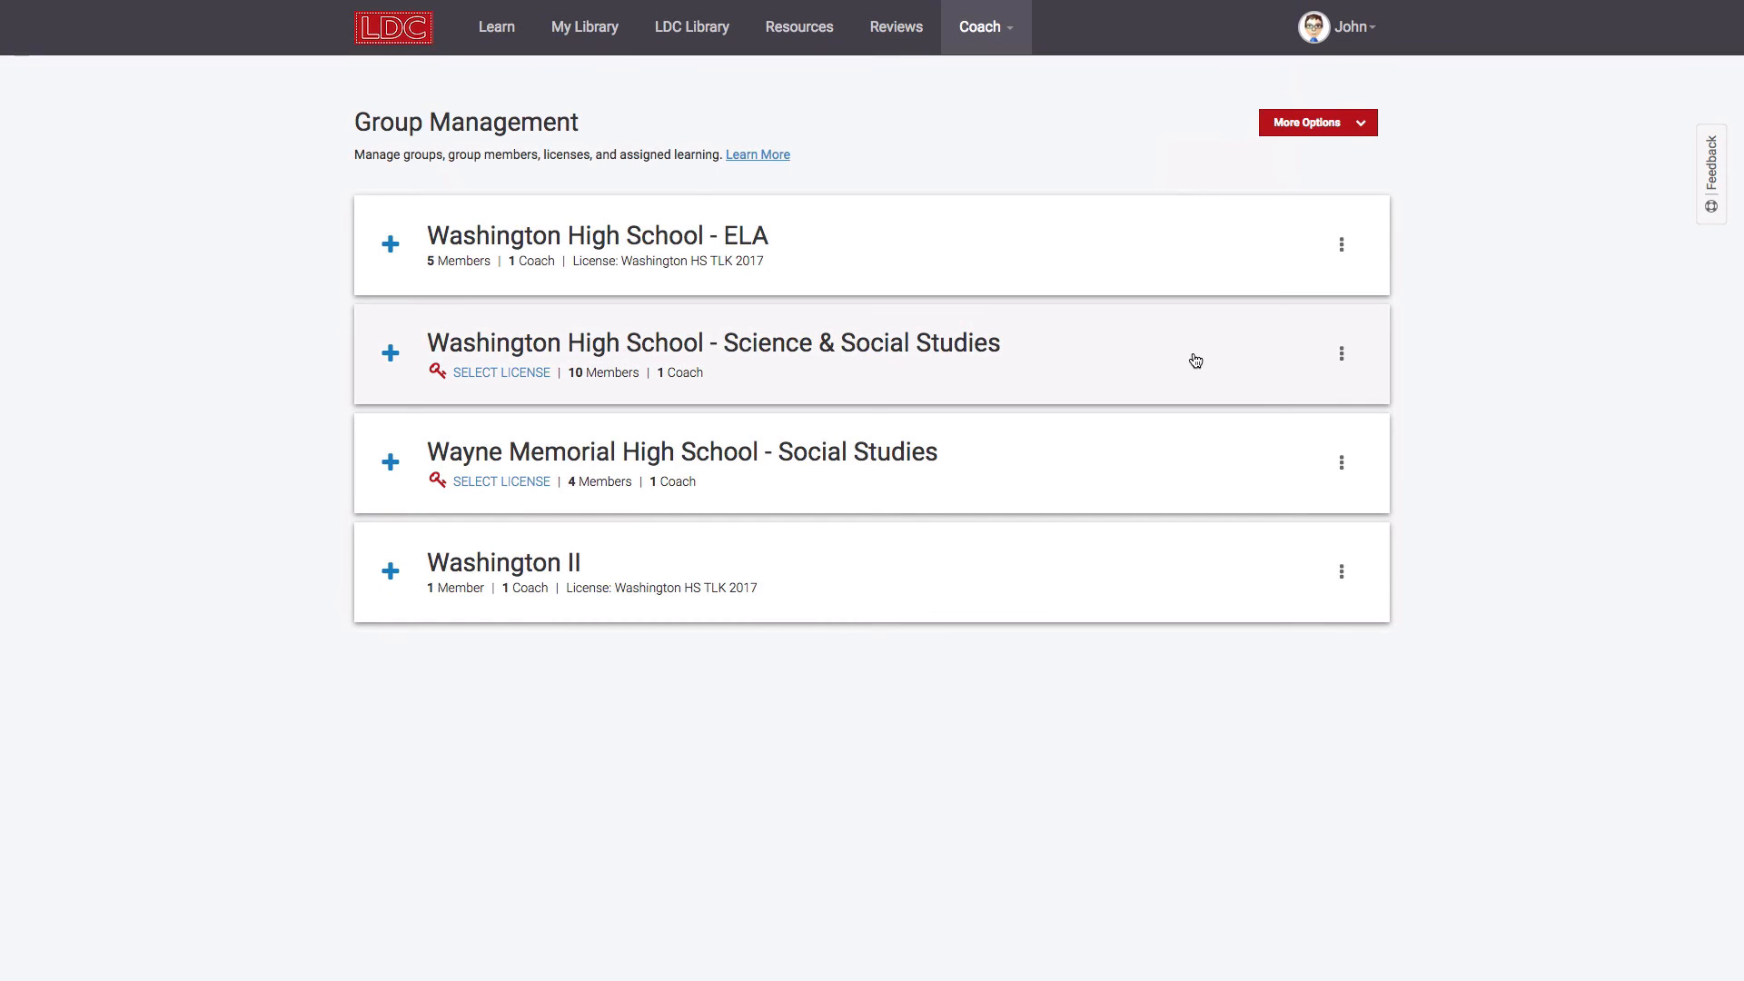
pyautogui.click(1341, 571)
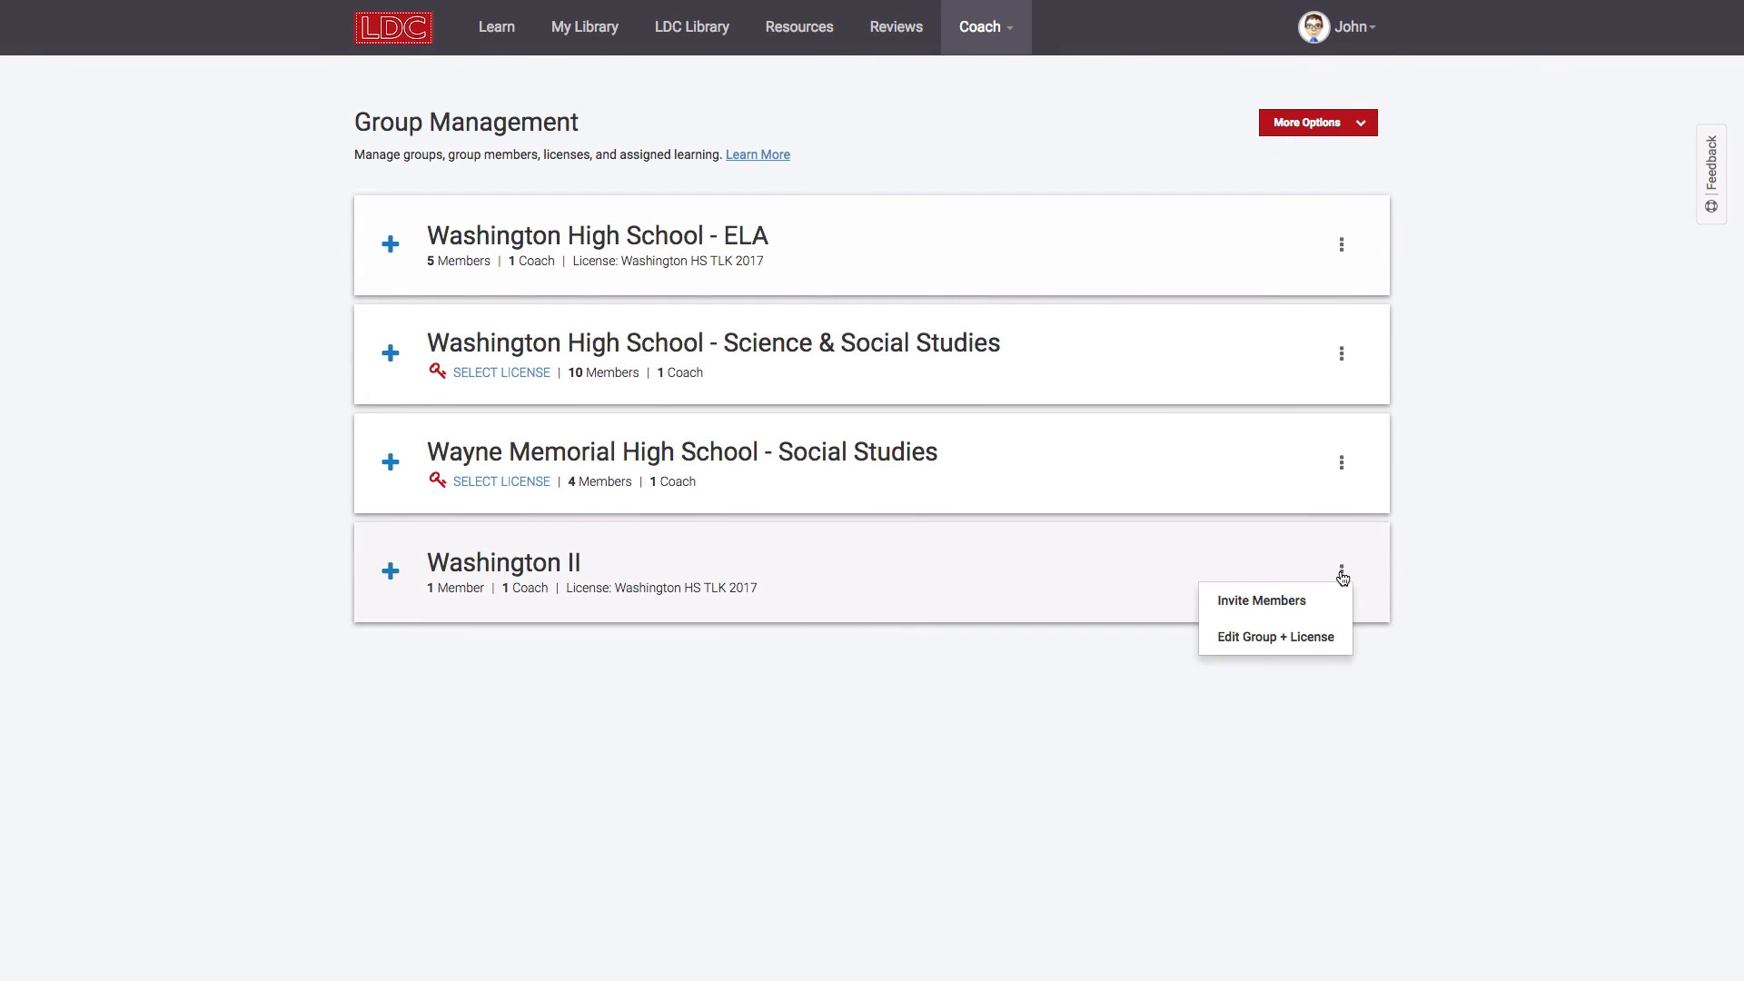
pyautogui.click(1313, 636)
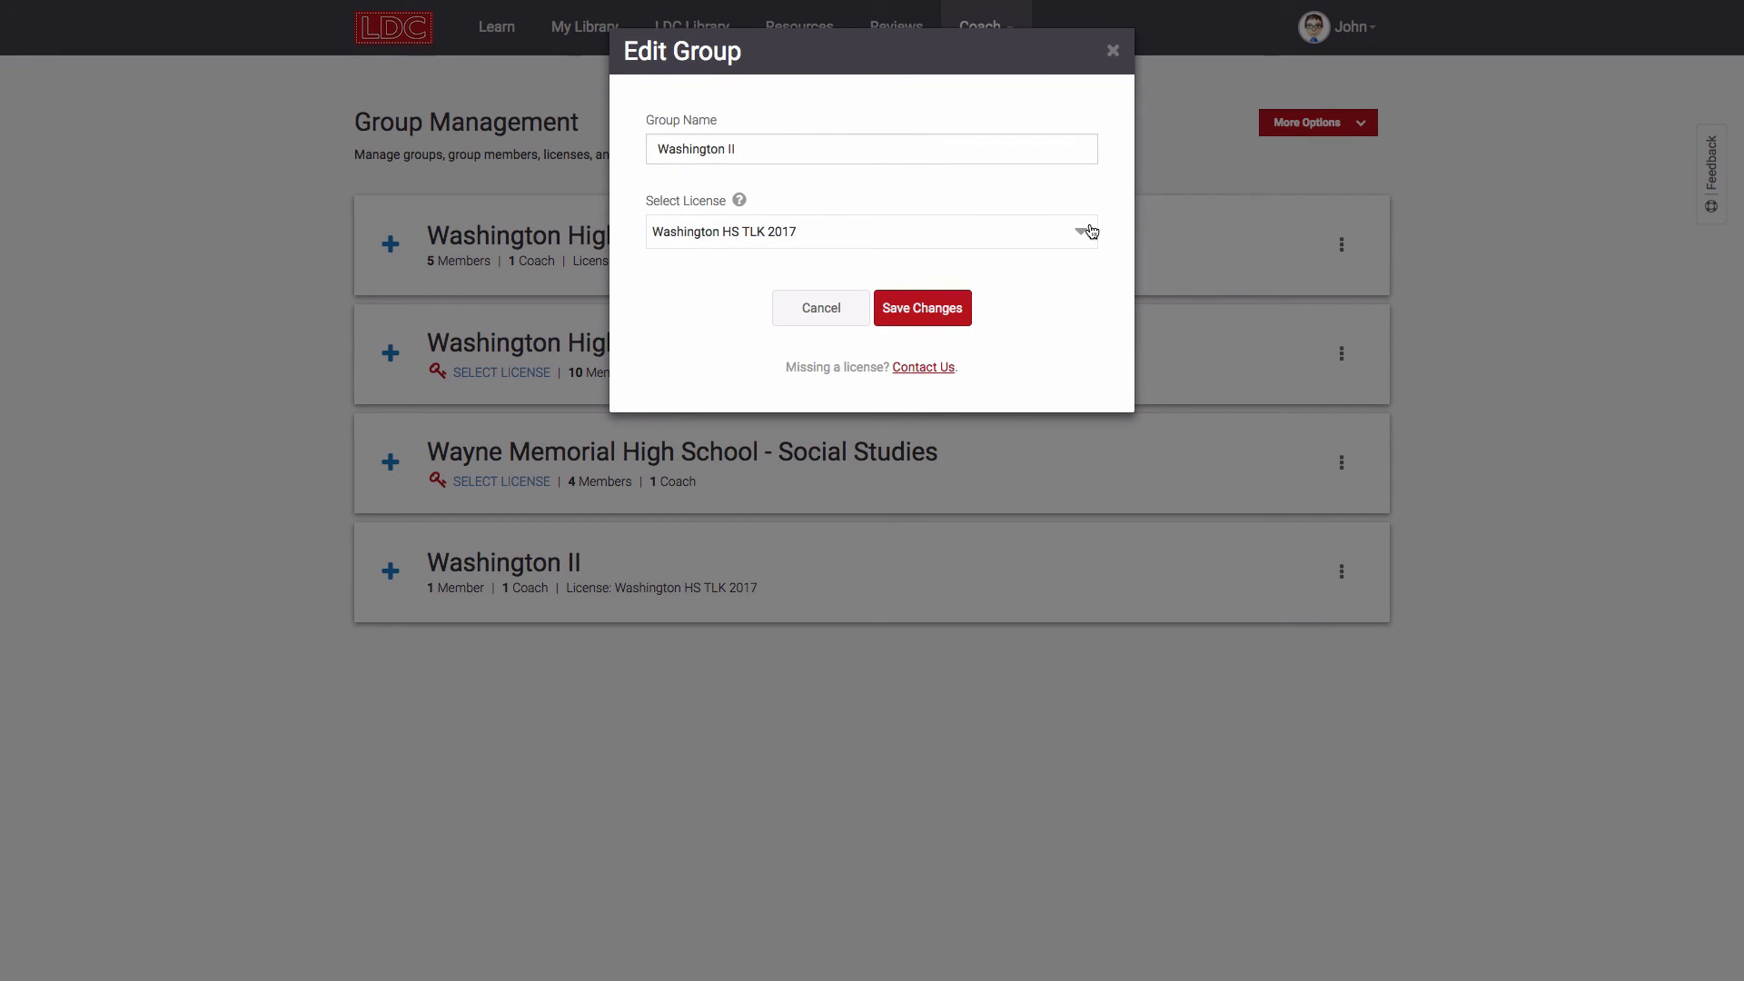
pyautogui.click(1090, 231)
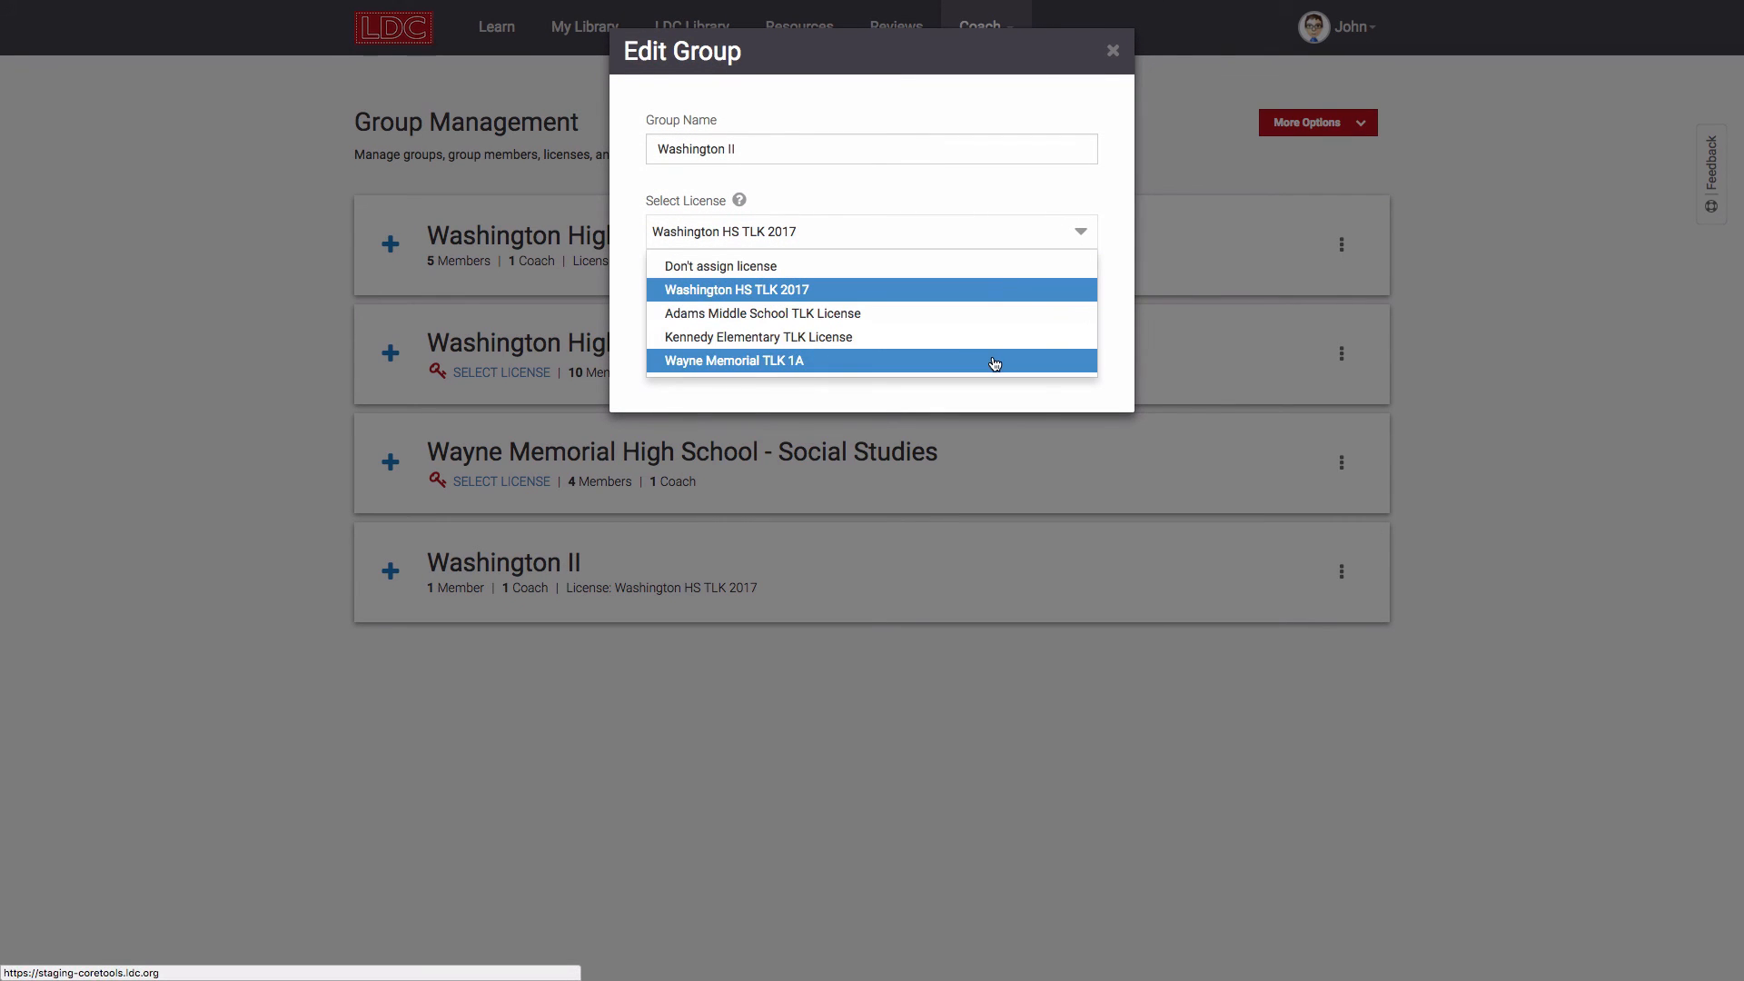
pyautogui.click(981, 267)
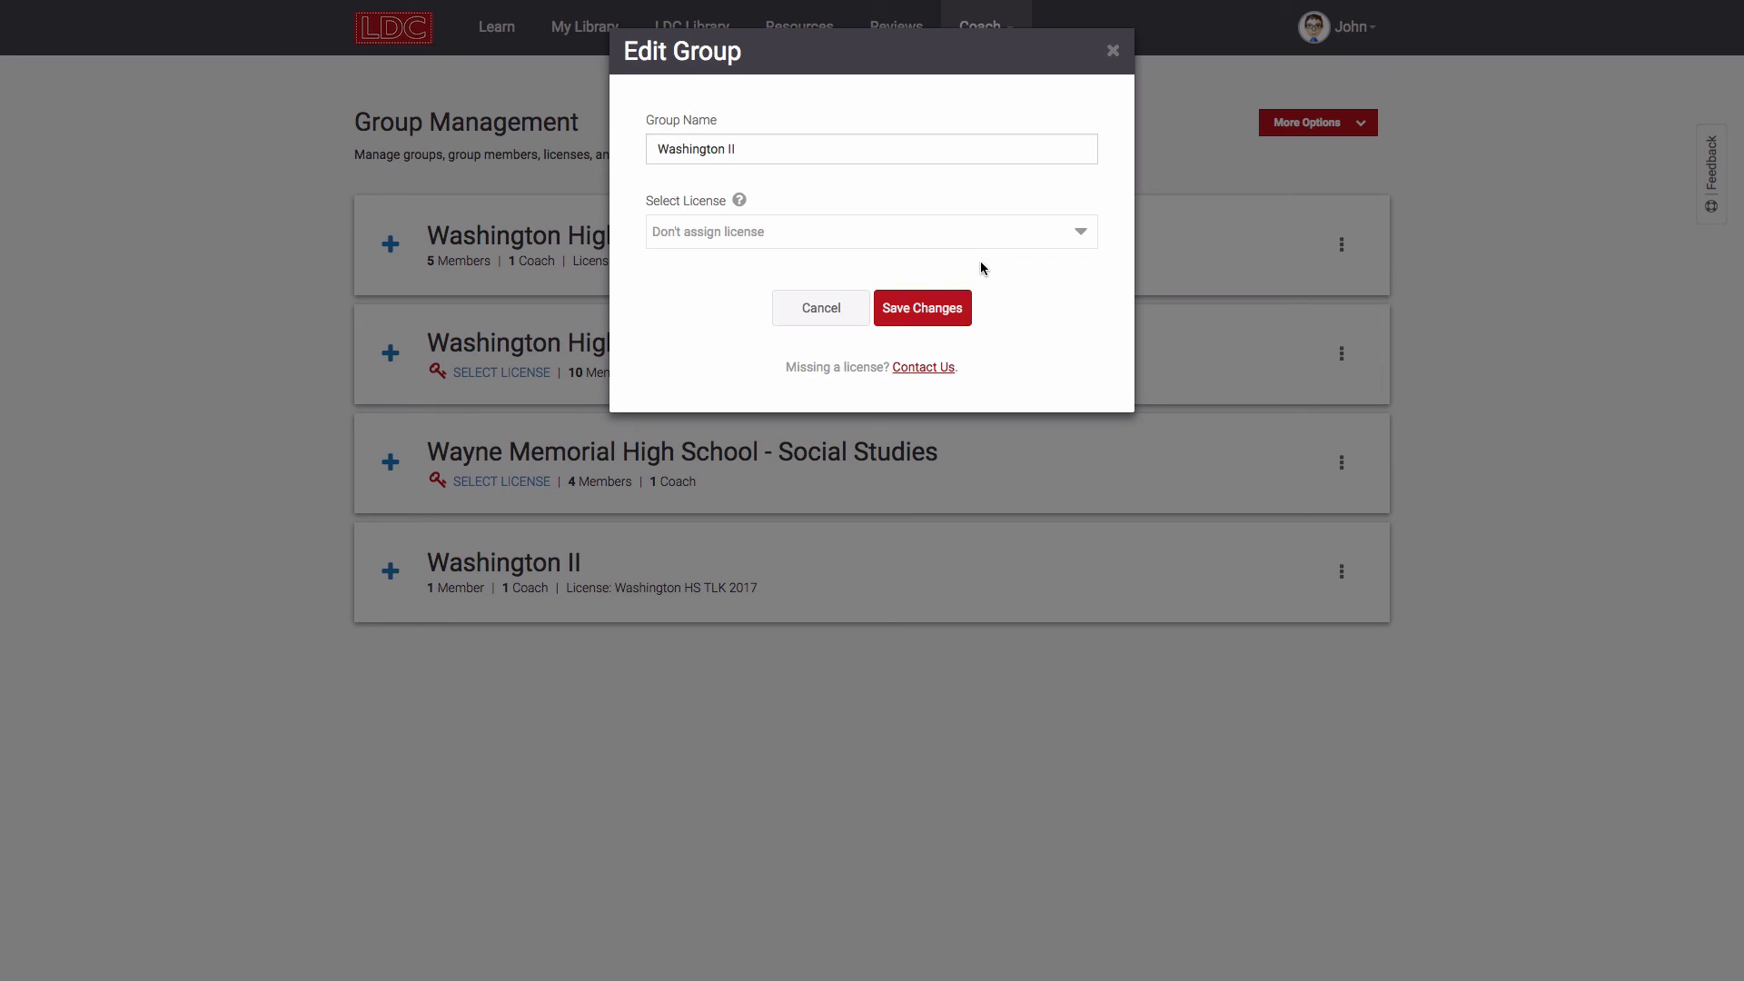
pyautogui.click(1079, 234)
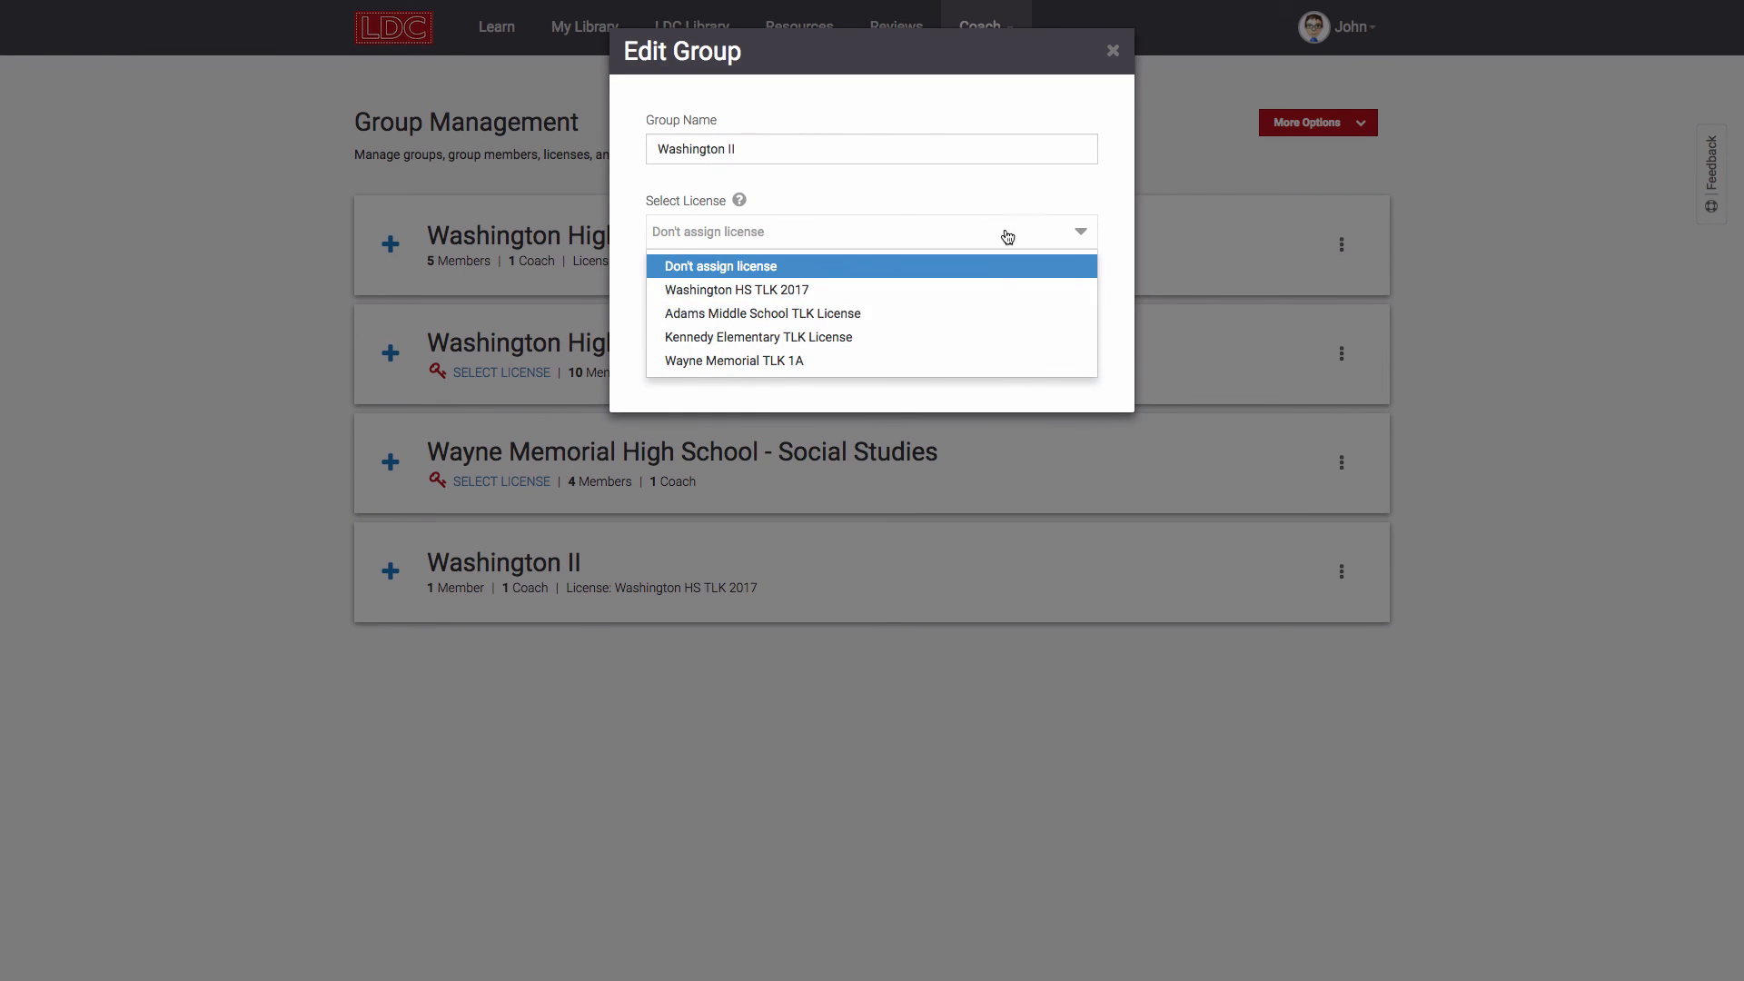
pyautogui.click(989, 291)
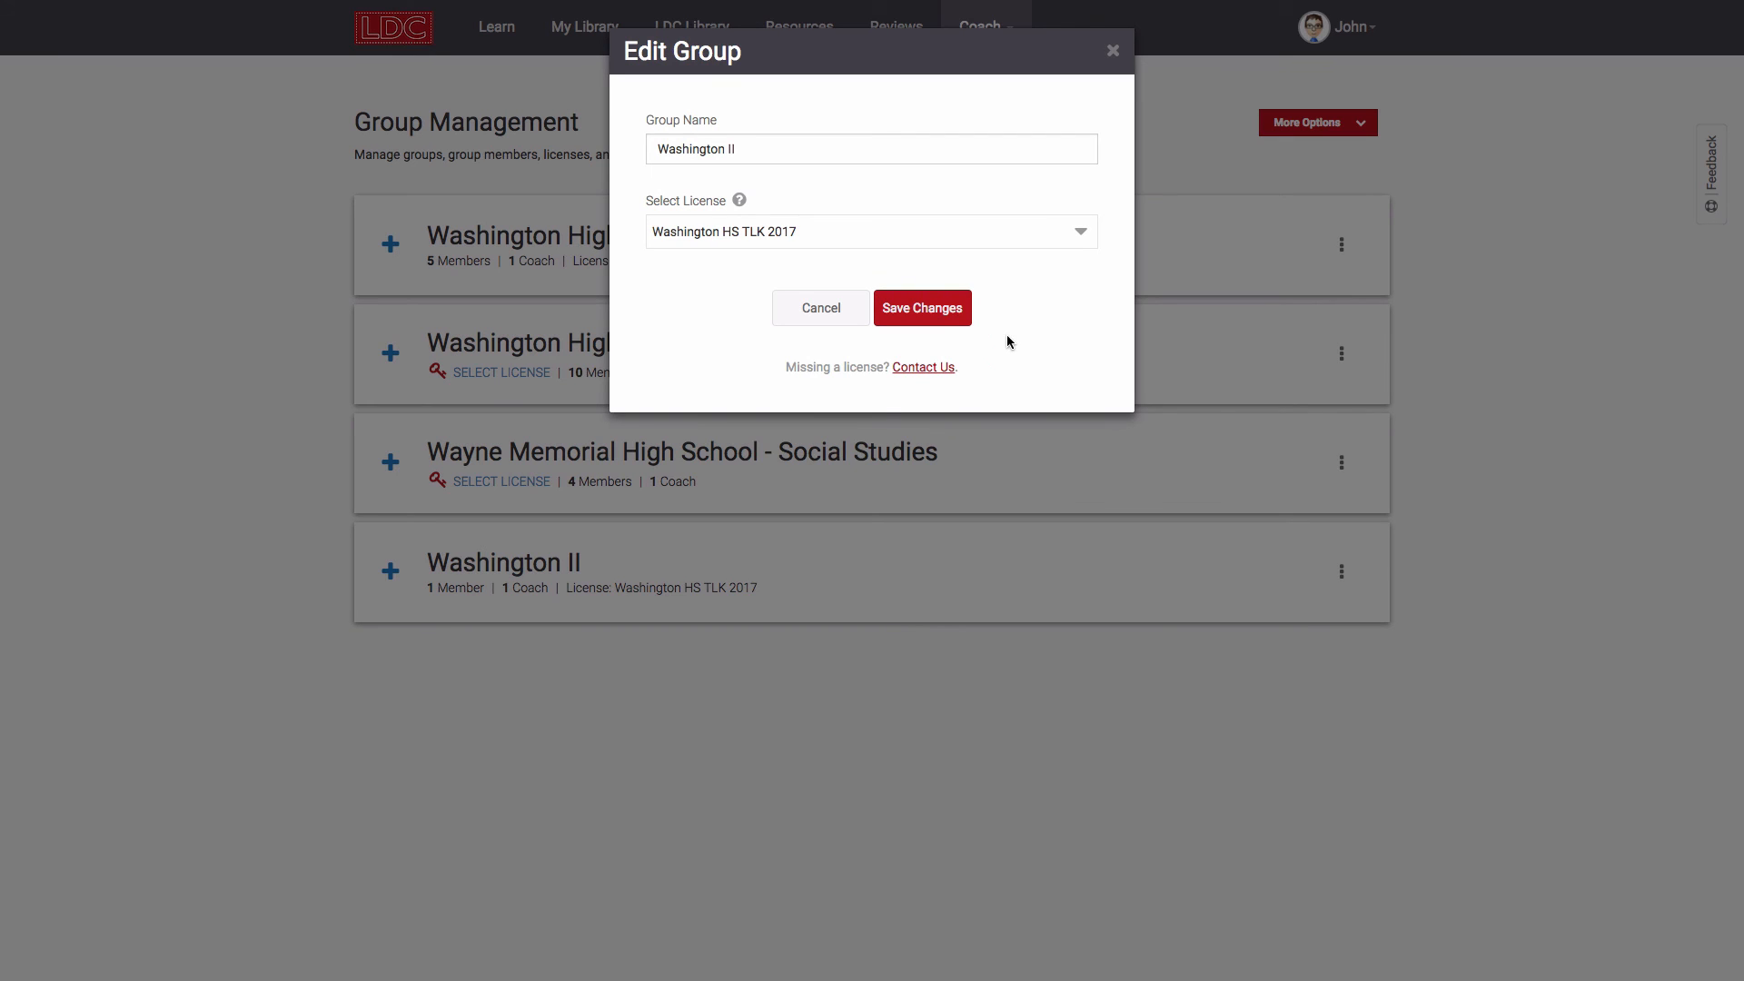
pyautogui.click(828, 318)
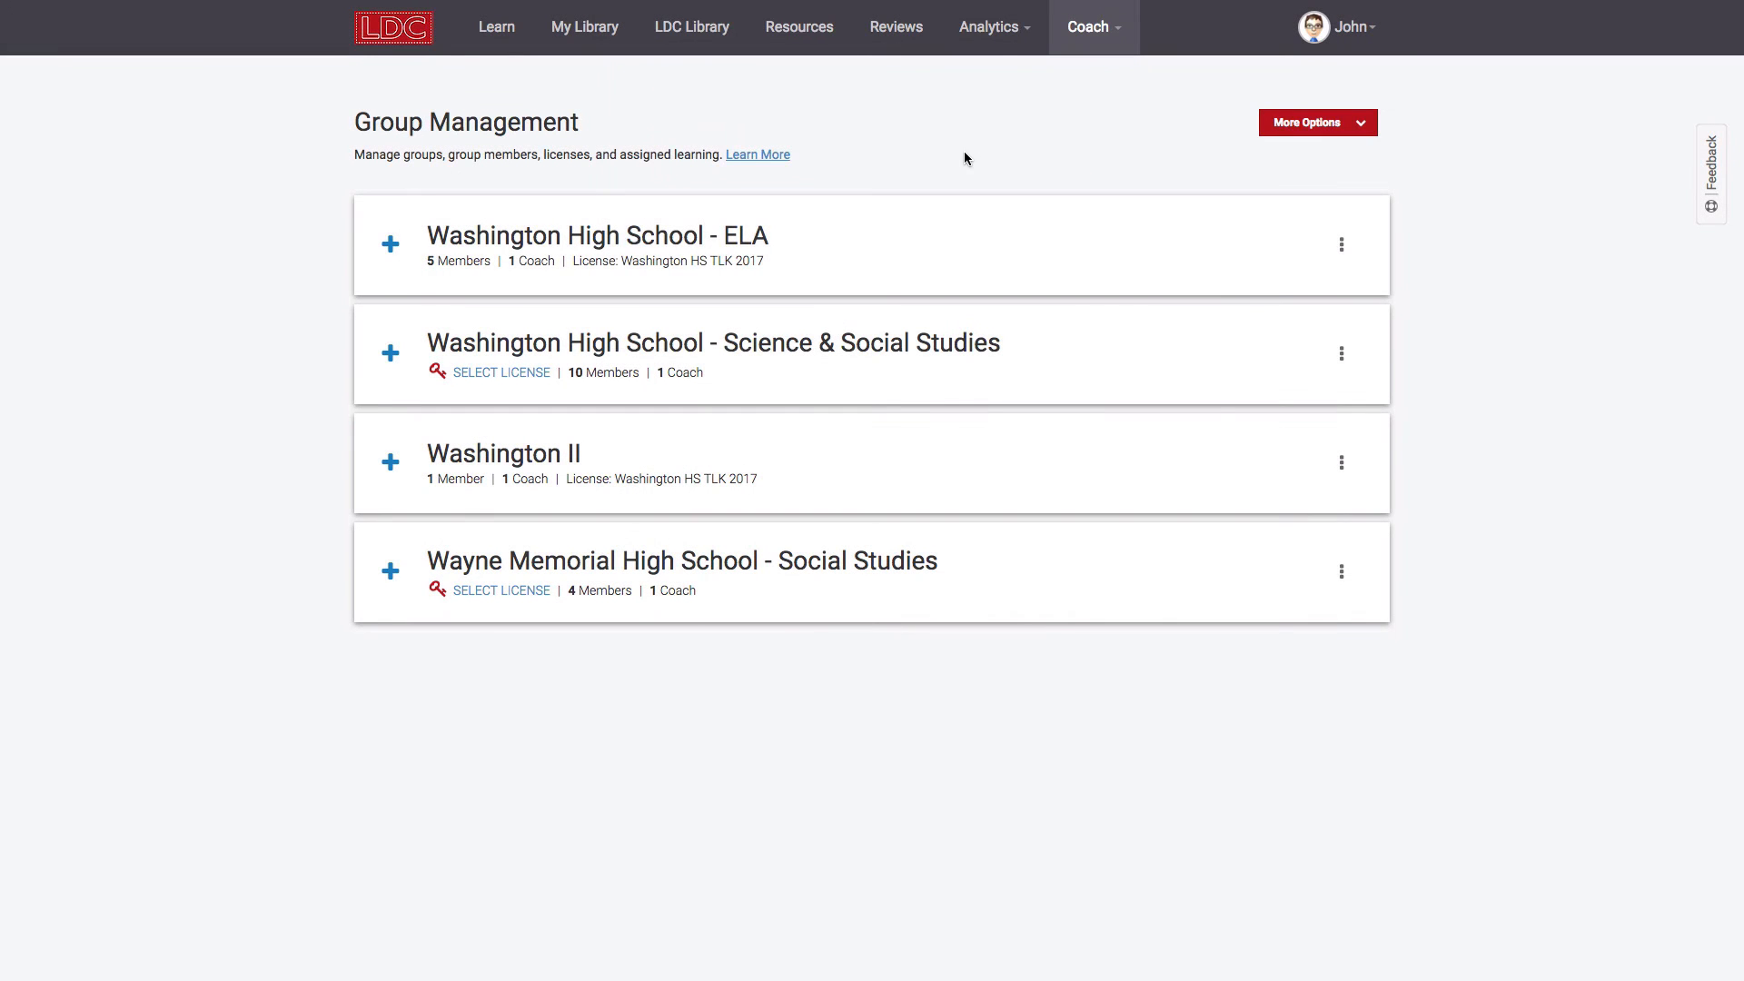
pyautogui.click(999, 44)
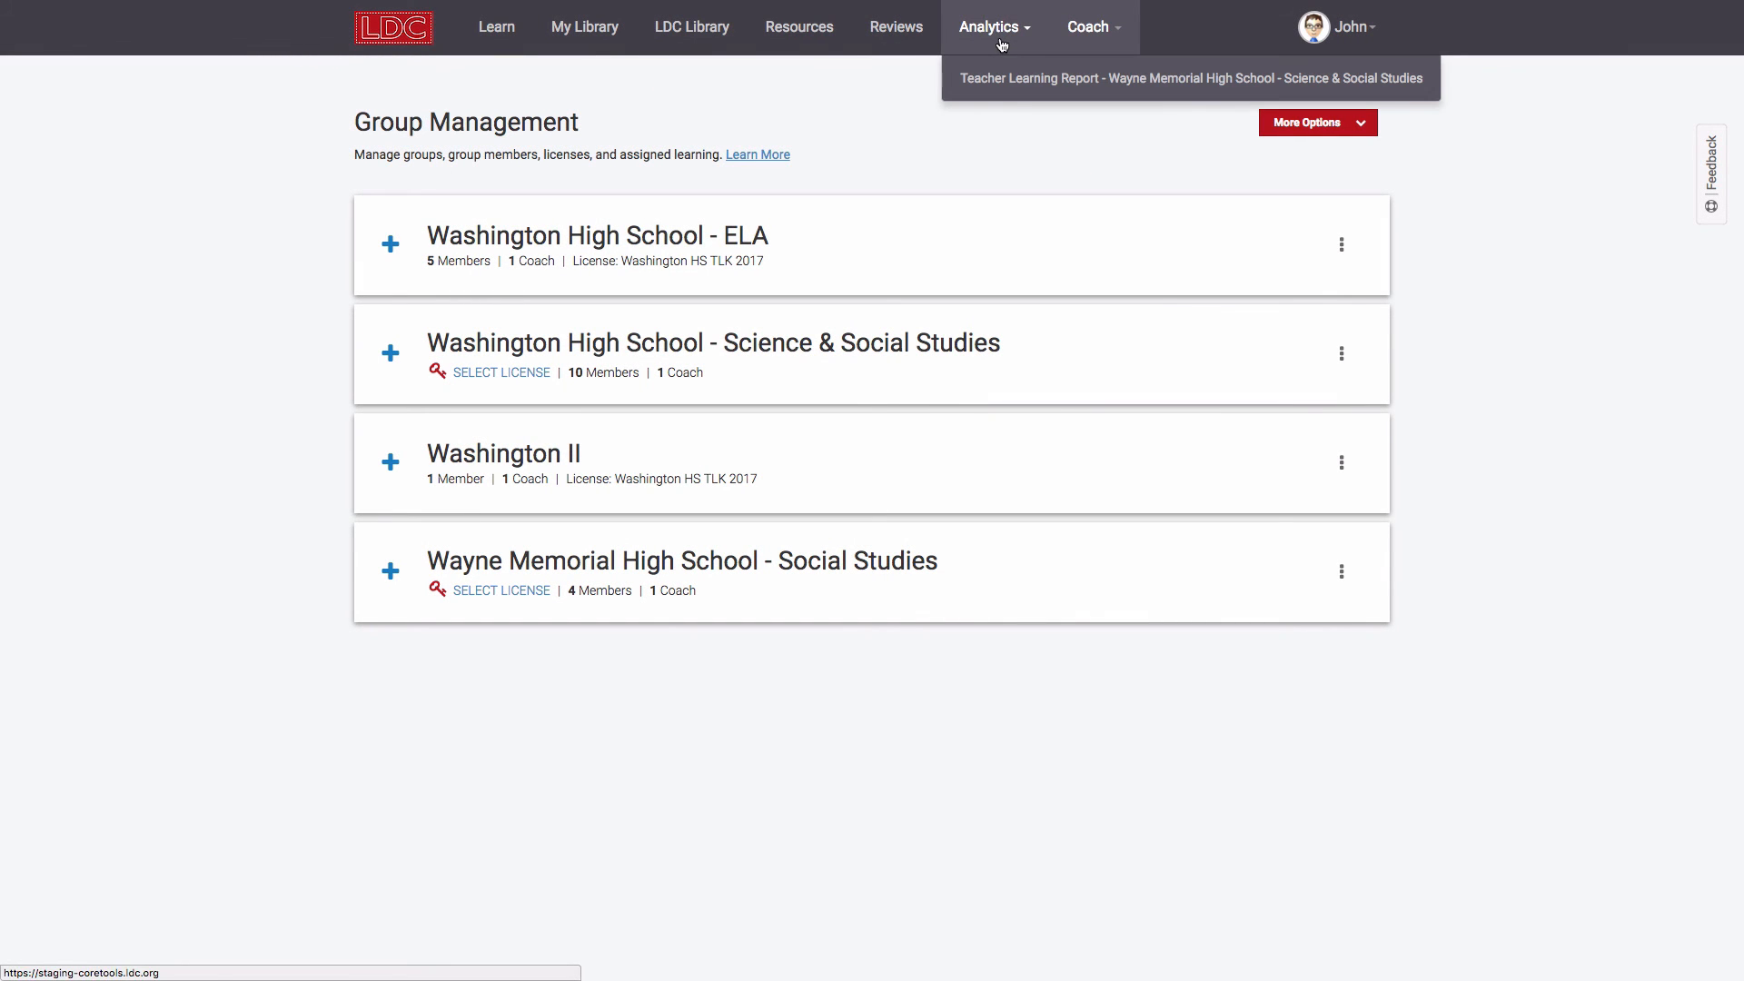
pyautogui.click(1034, 85)
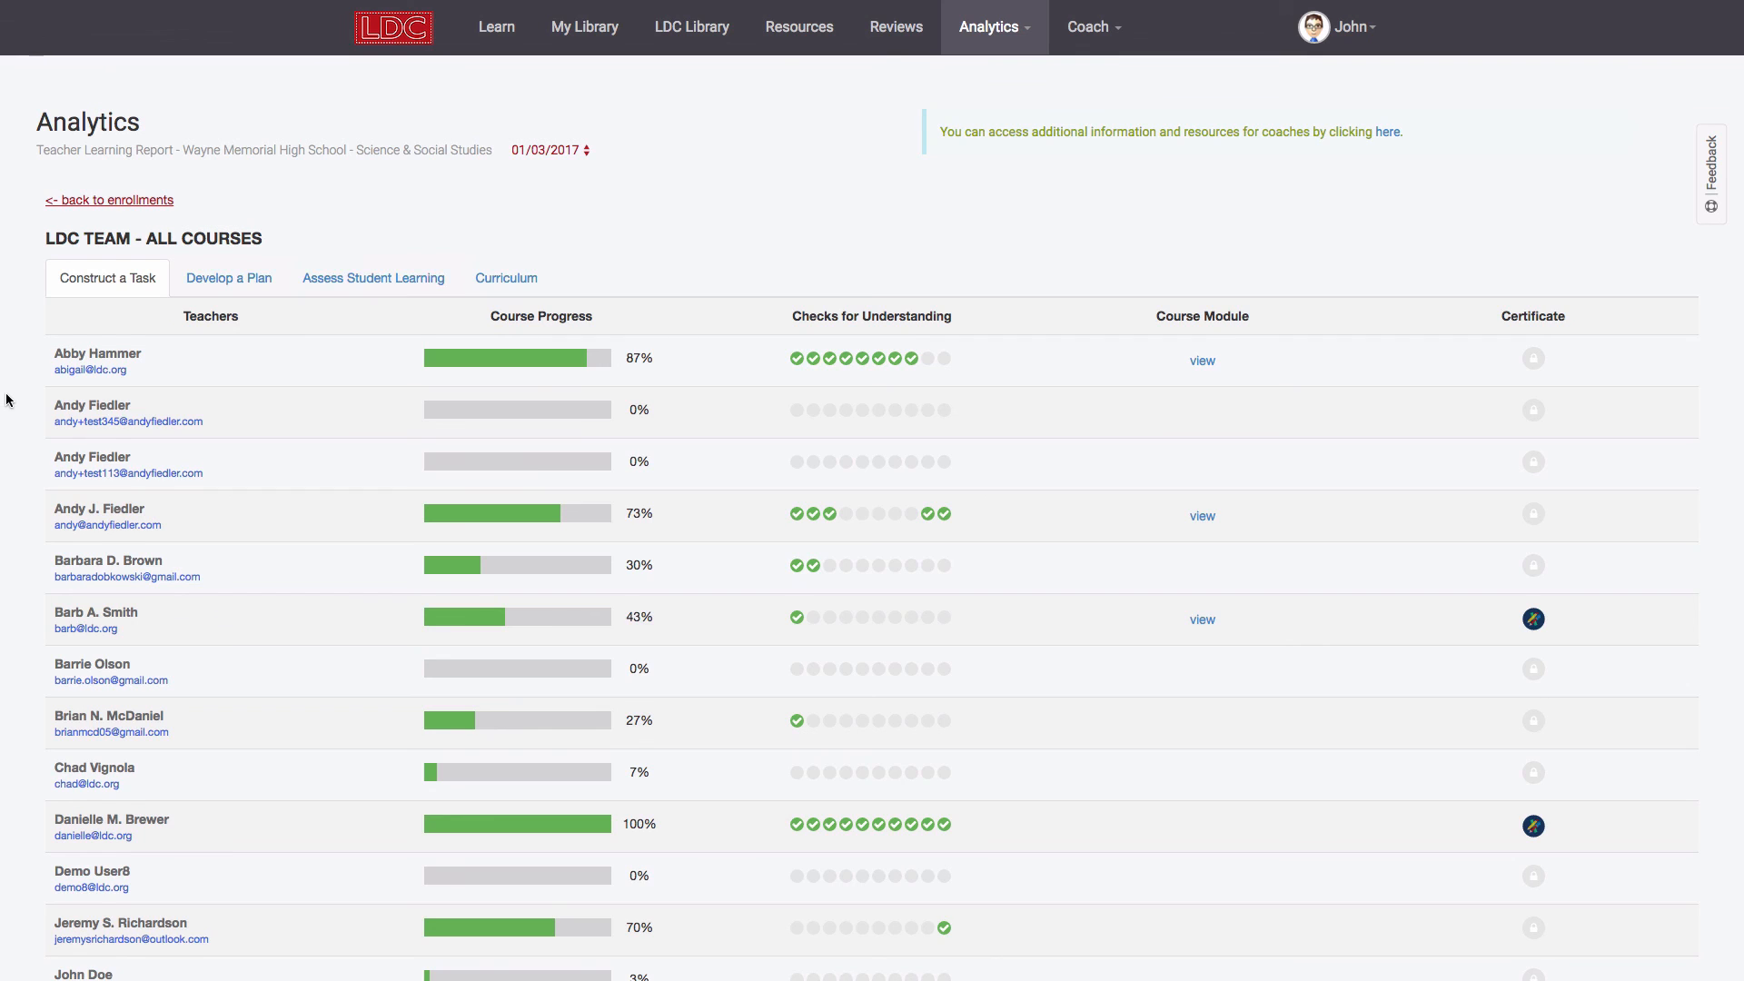
pyautogui.scroll(-1, 5, 395)
pyautogui.scroll(1, 7, 400)
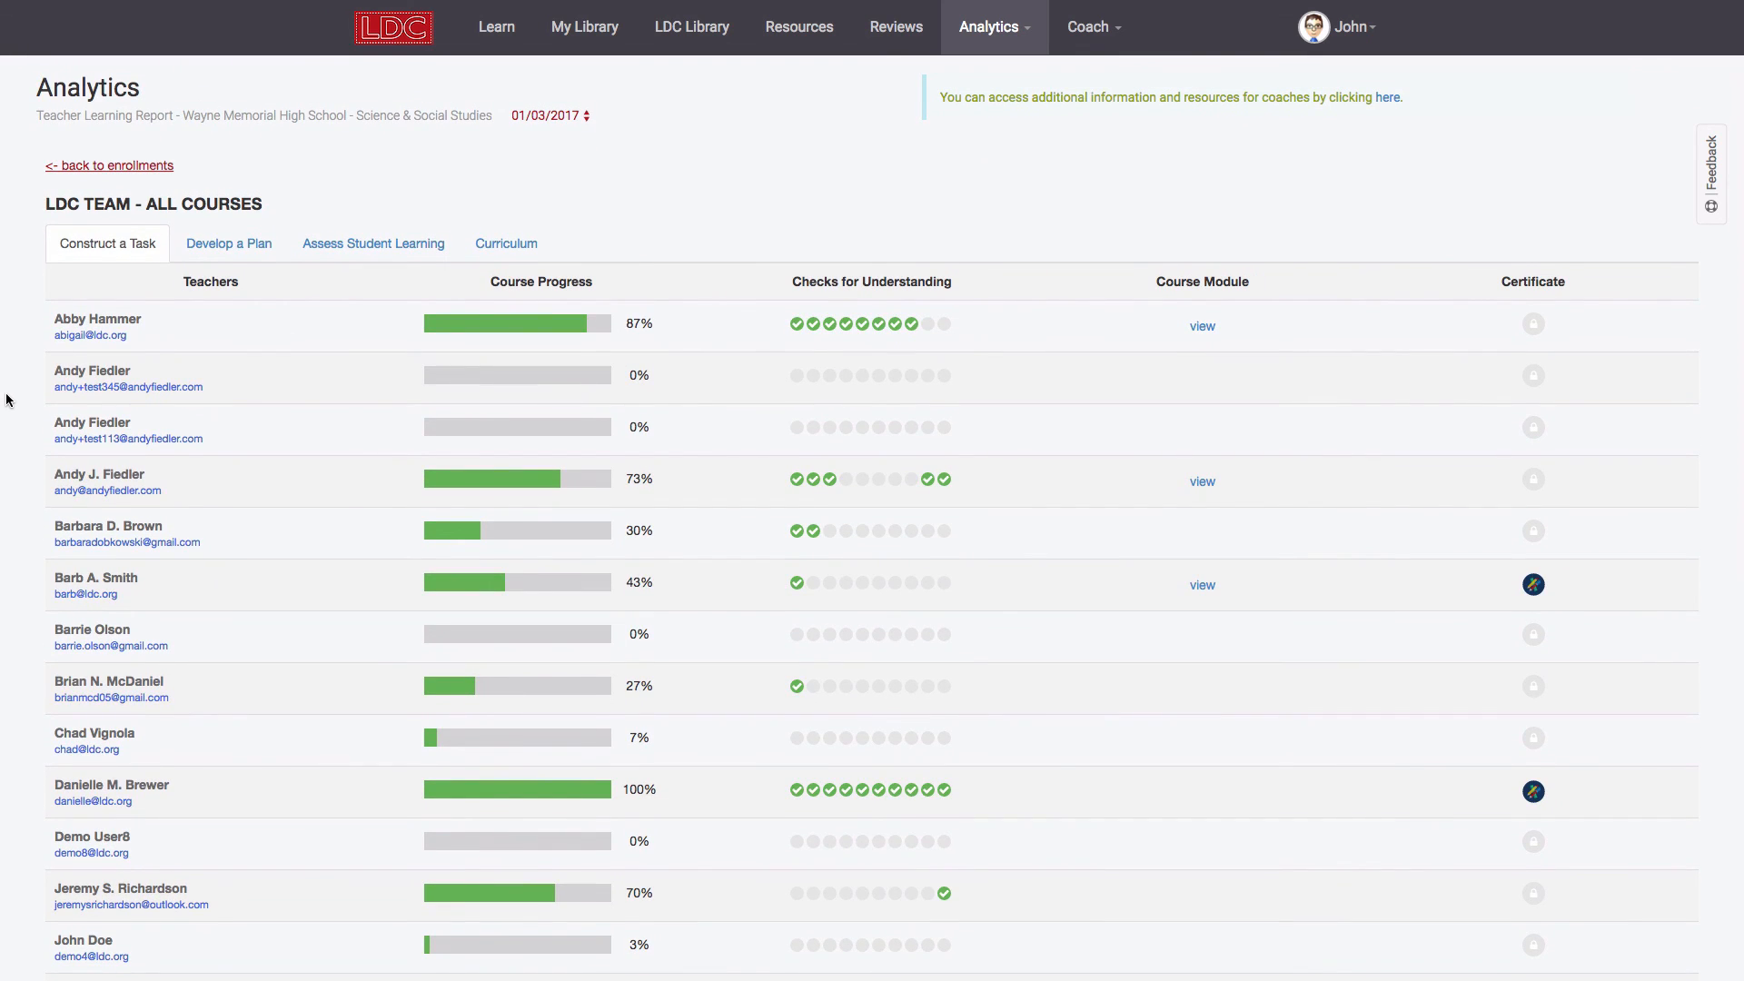
pyautogui.moveTo(814, 327)
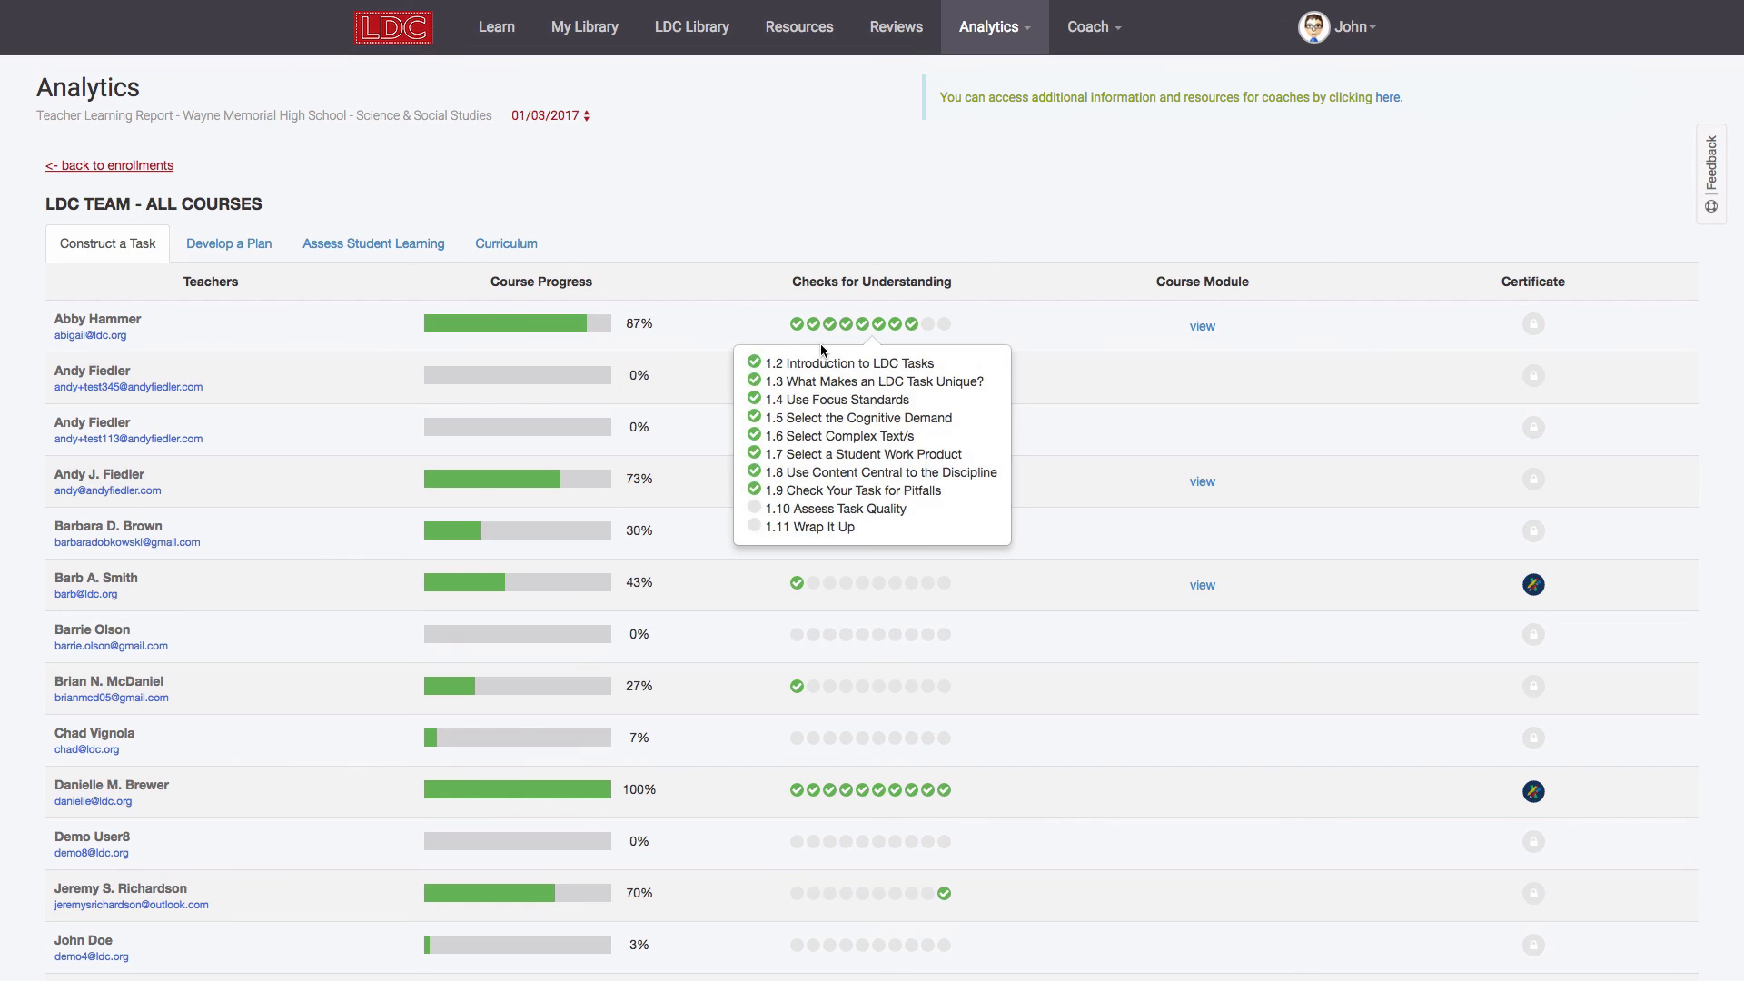